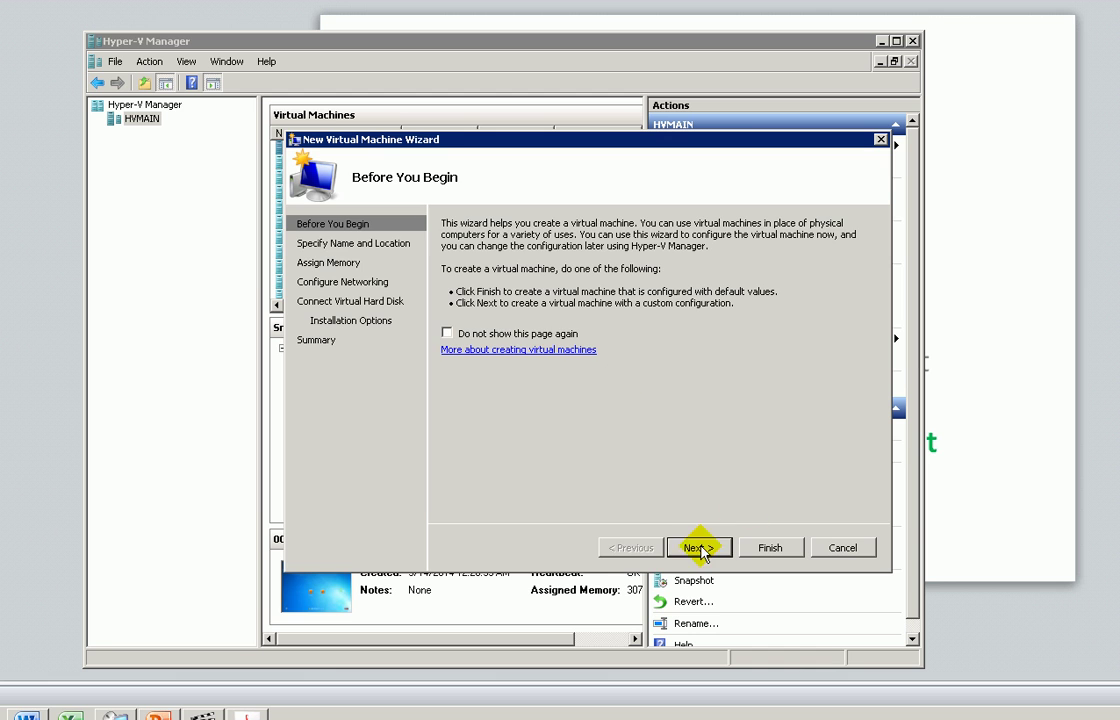
- Name the new virtual machine ADFSClient
click(706, 546)
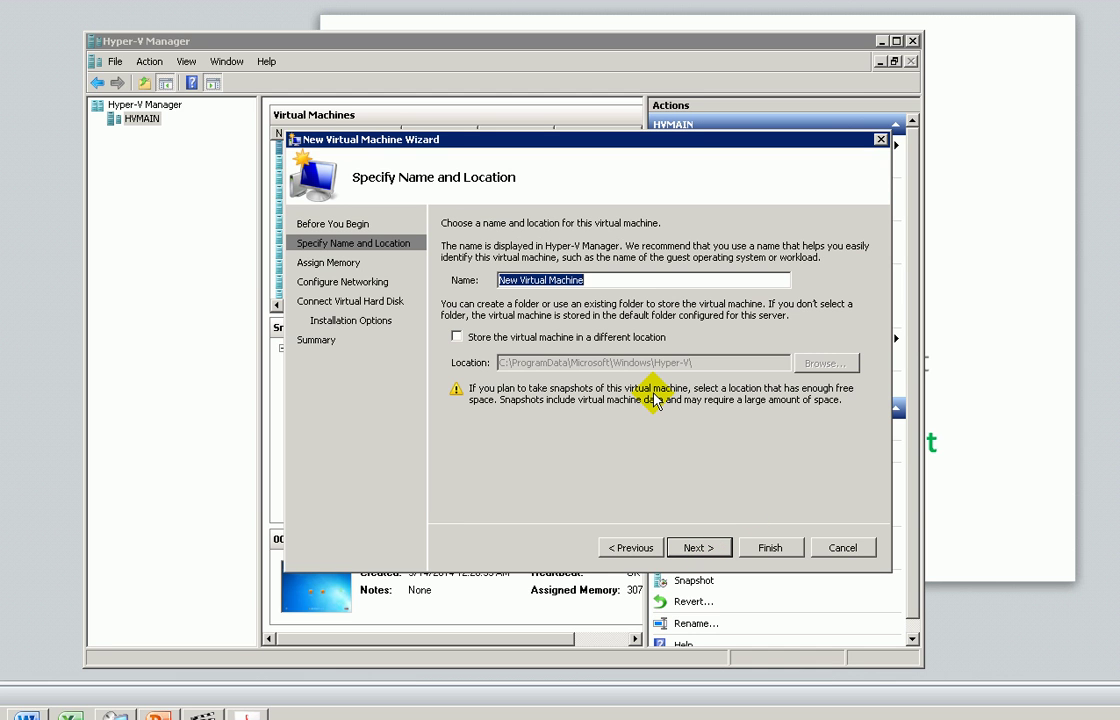
text(Adfs)
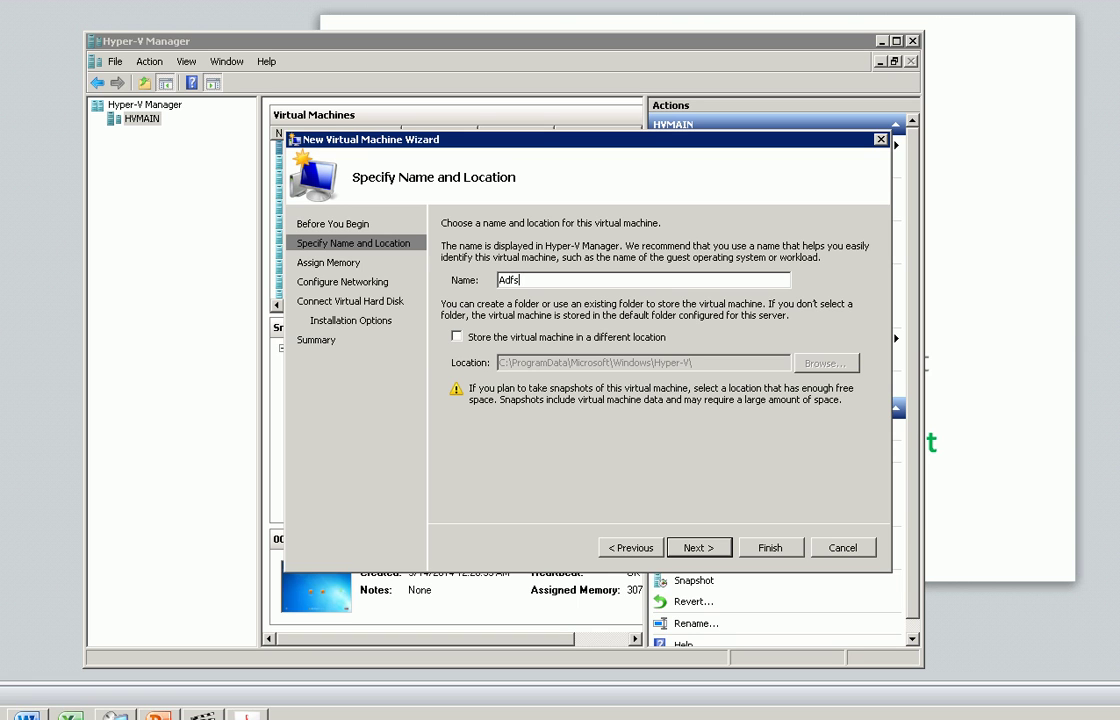
key(BackSpace)
key(BackSpace)
text(DFSClient)
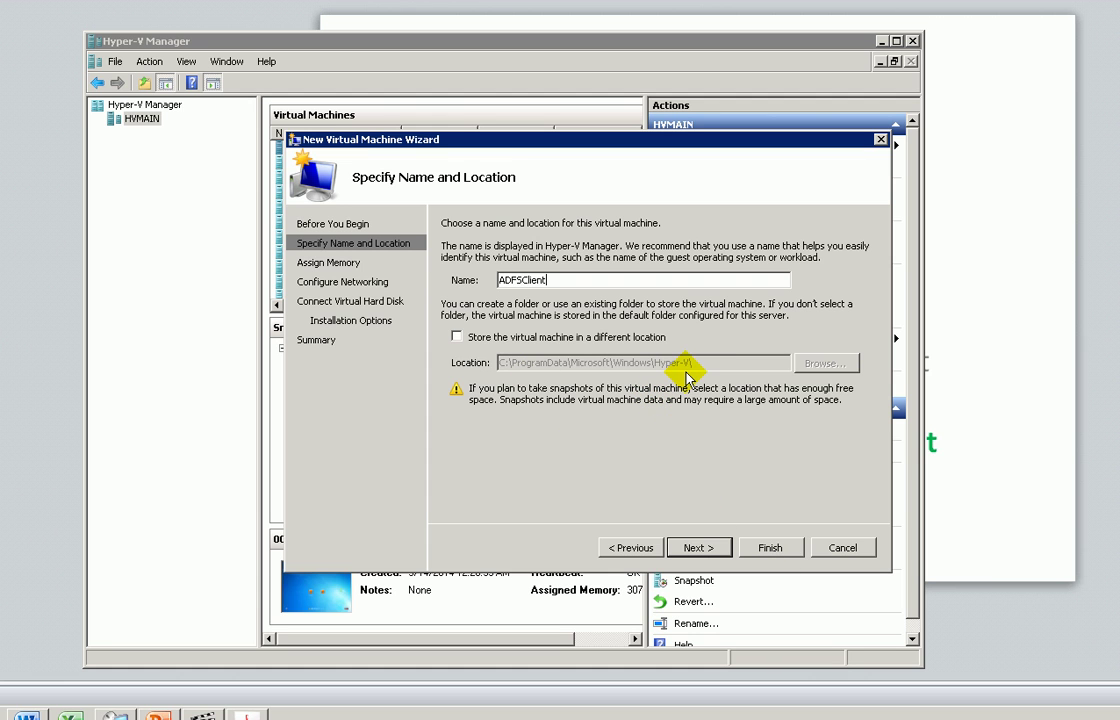
- Give the machine 3072 MB of memory and connect it to the External network
click(710, 546)
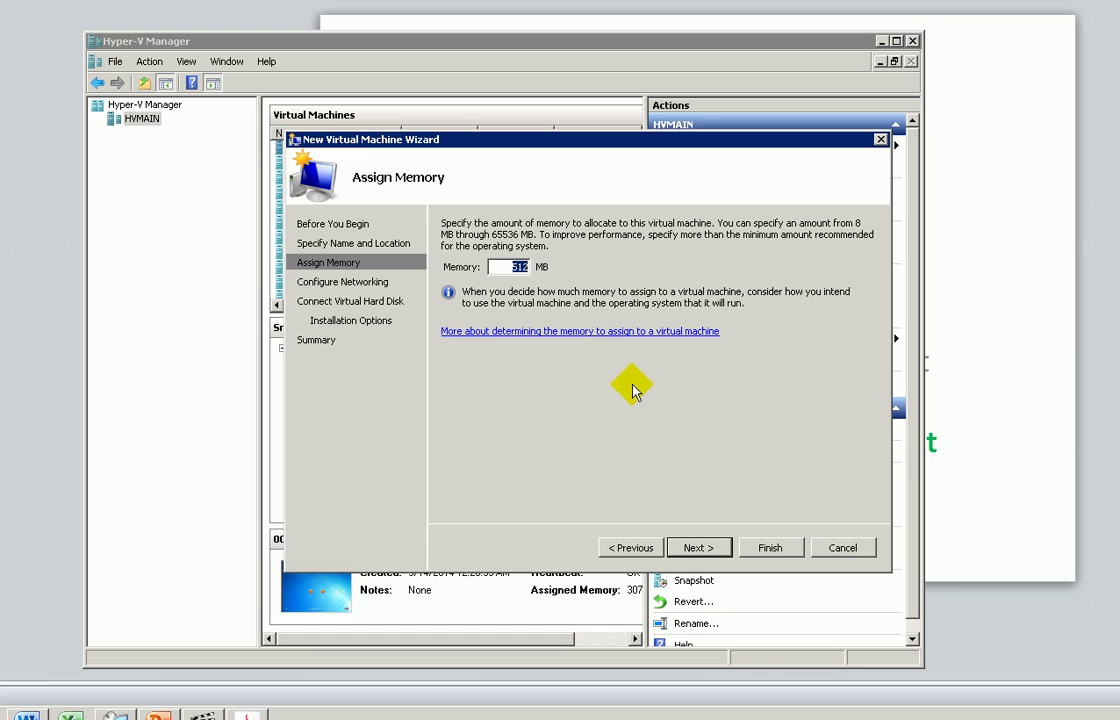
text(3072)
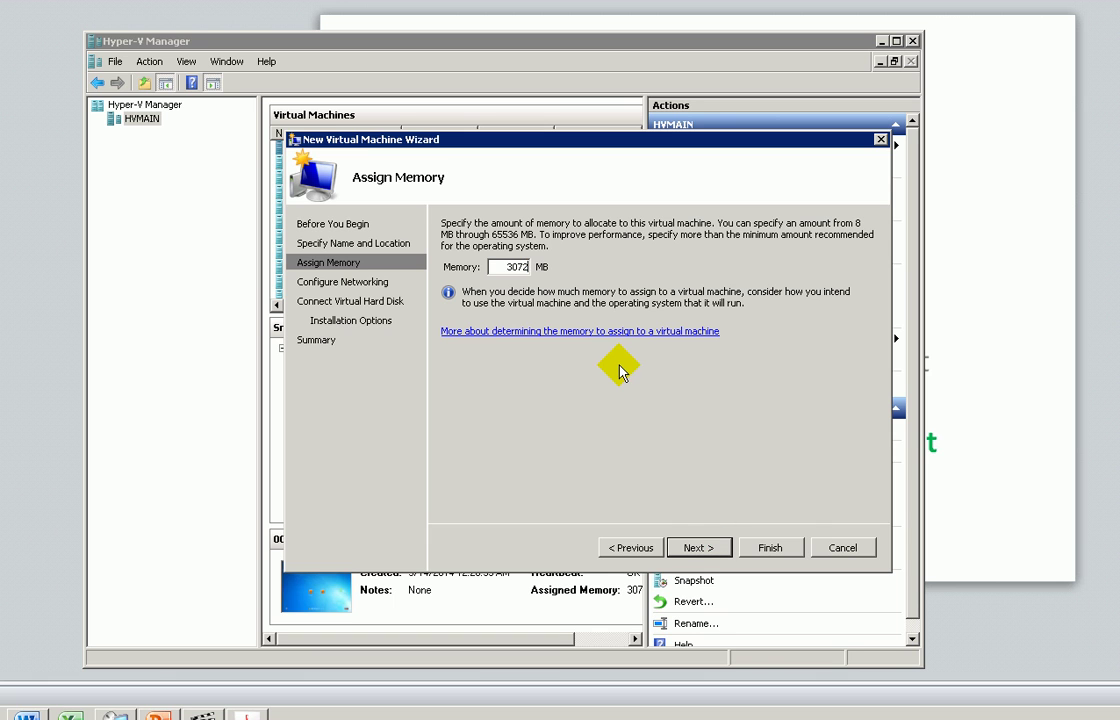
click(703, 547)
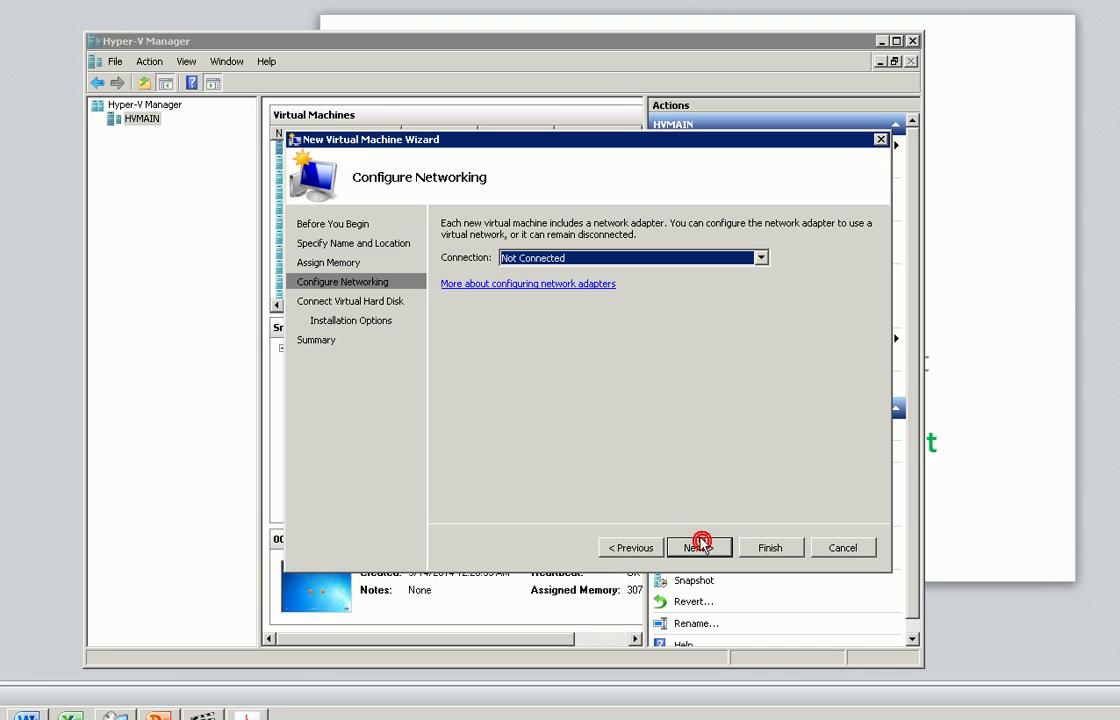
click(763, 257)
click(672, 285)
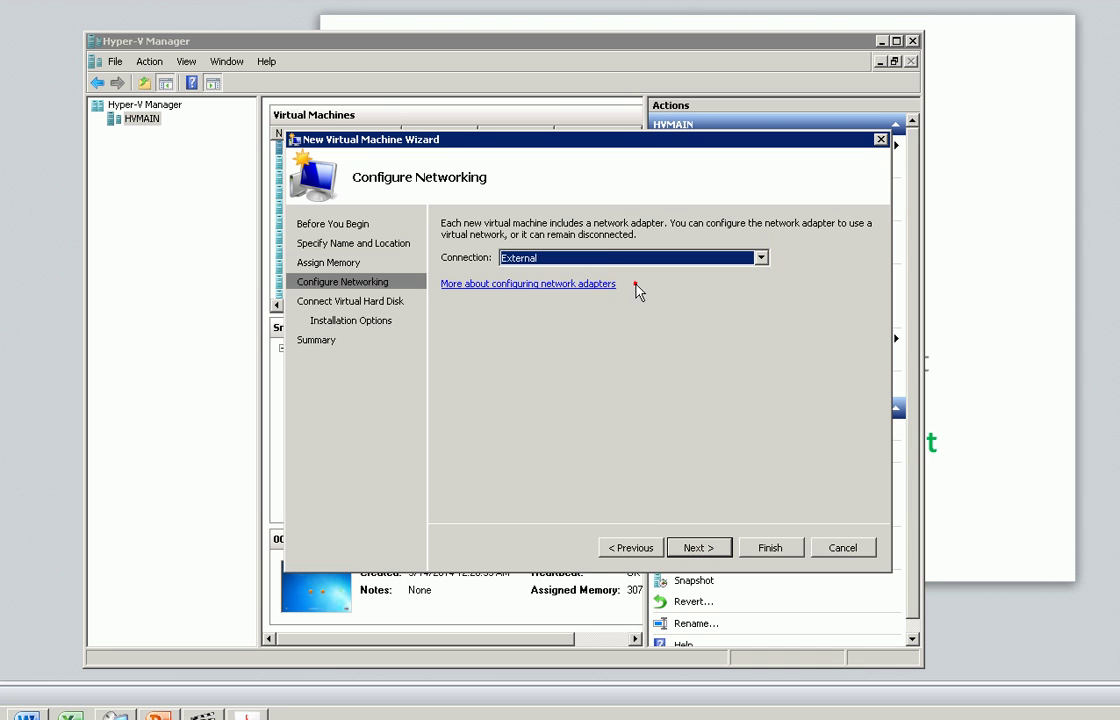
click(762, 258)
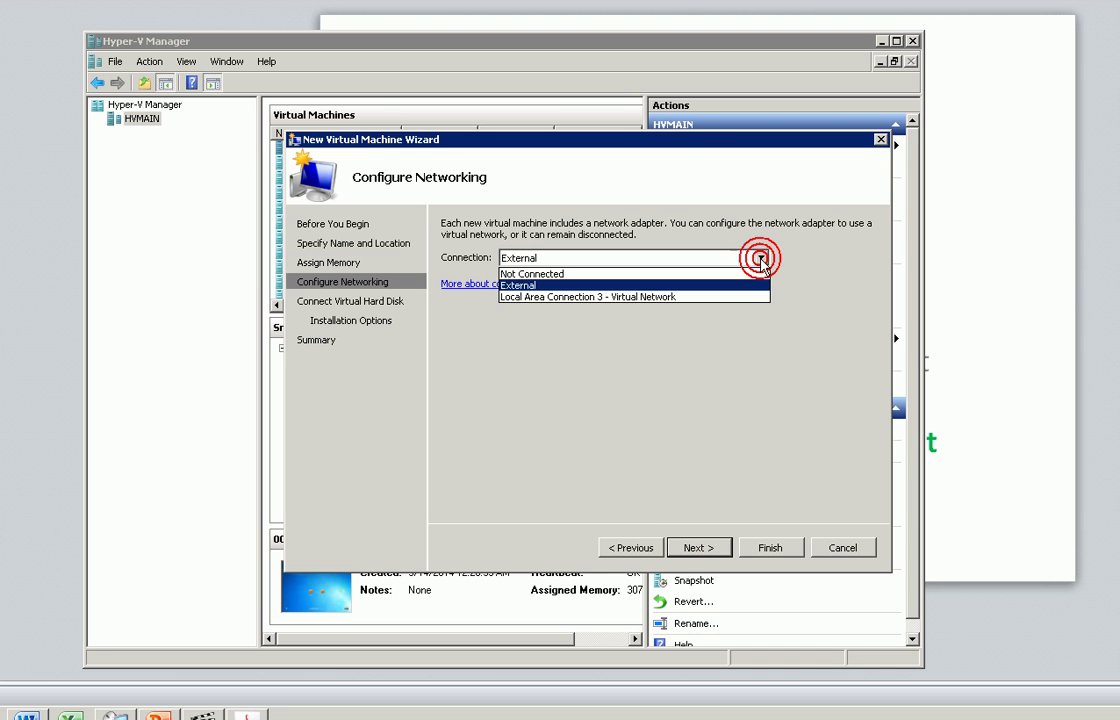
click(526, 285)
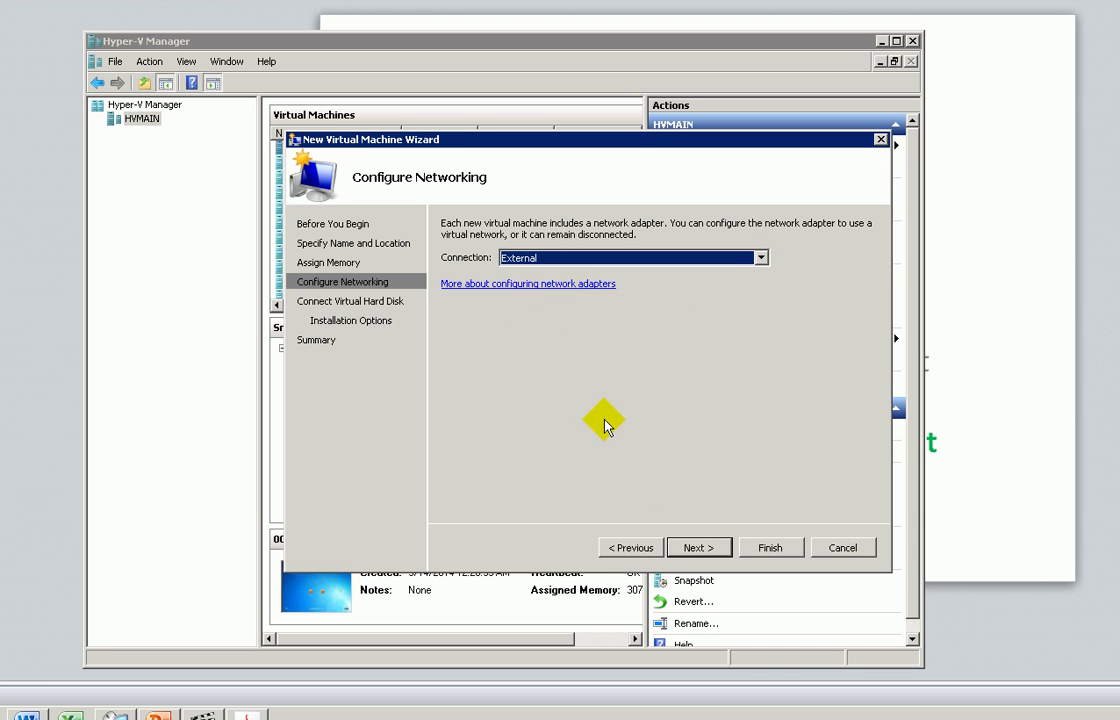
click(697, 547)
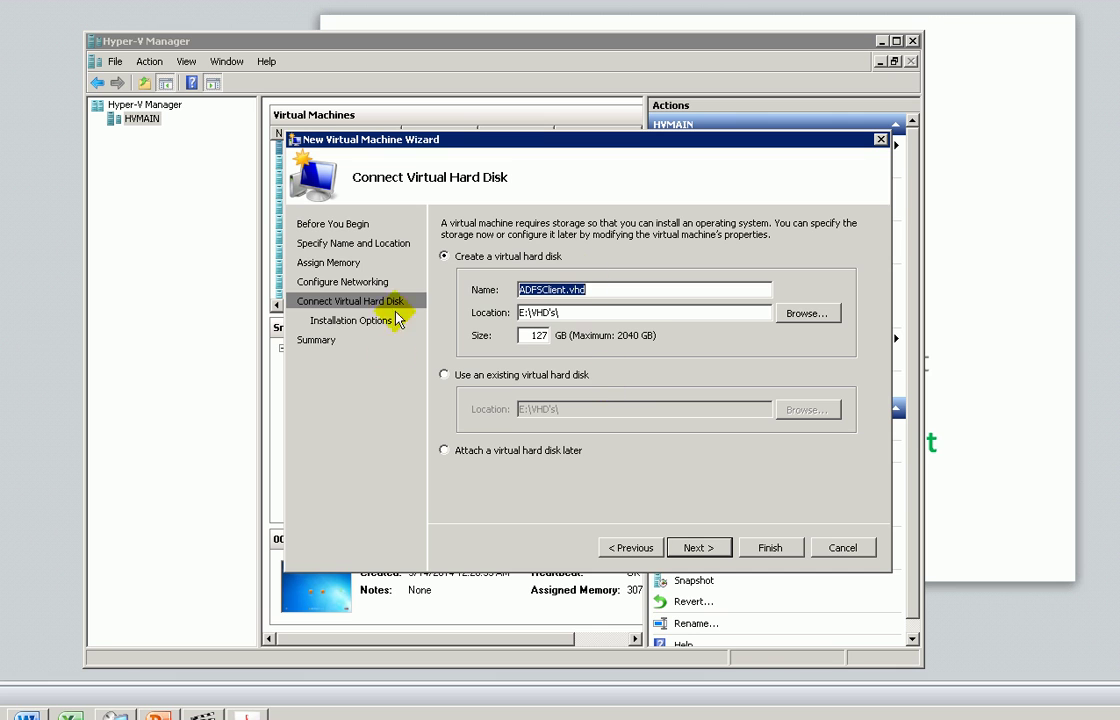
- Enlarge the virtual hard disk to 159 GB
double_click(532, 337)
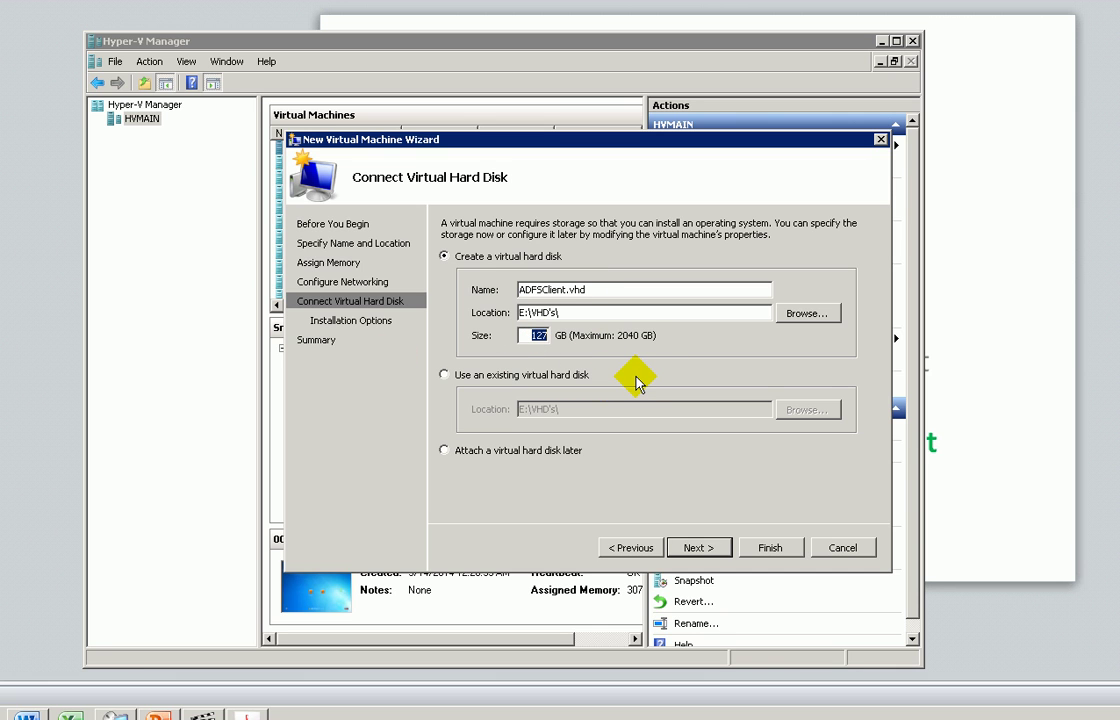
text(159)
click(697, 548)
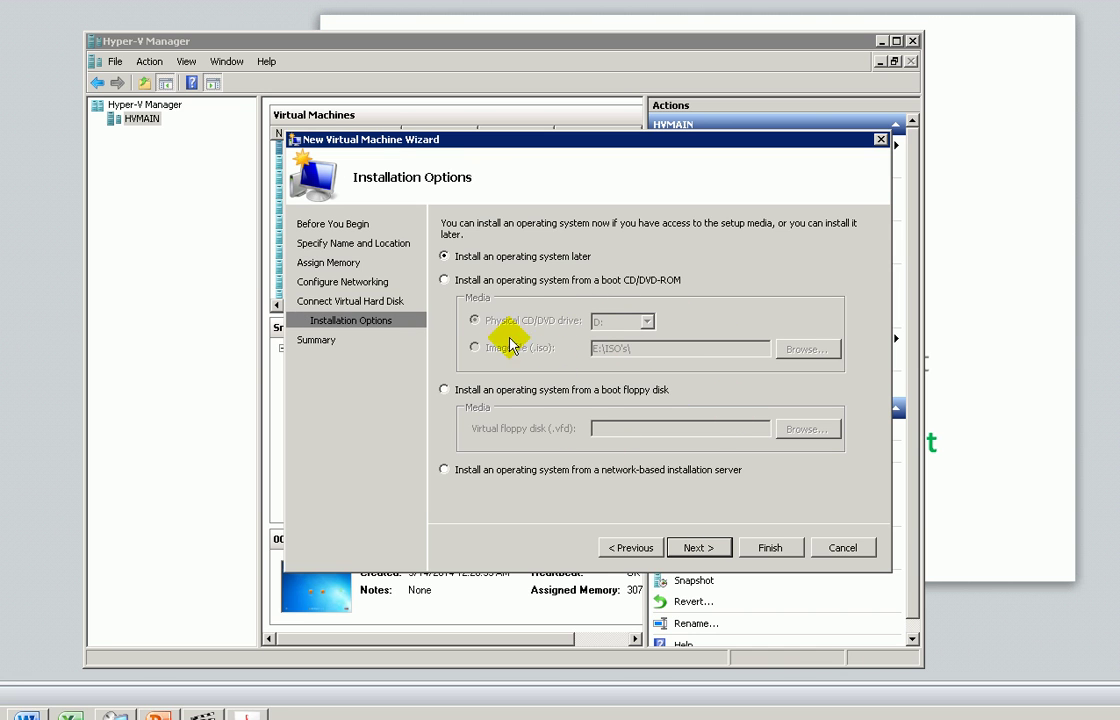
- Install the OS from a boot ISO image file, browse for it, then return to the slides
click(445, 281)
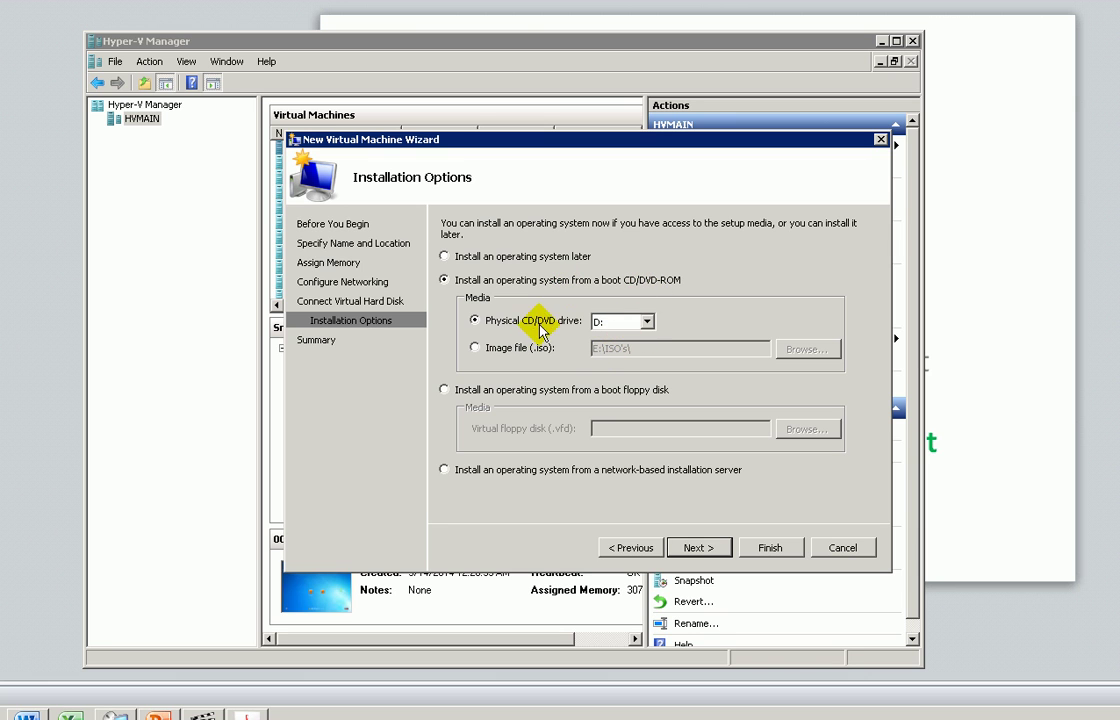
click(476, 348)
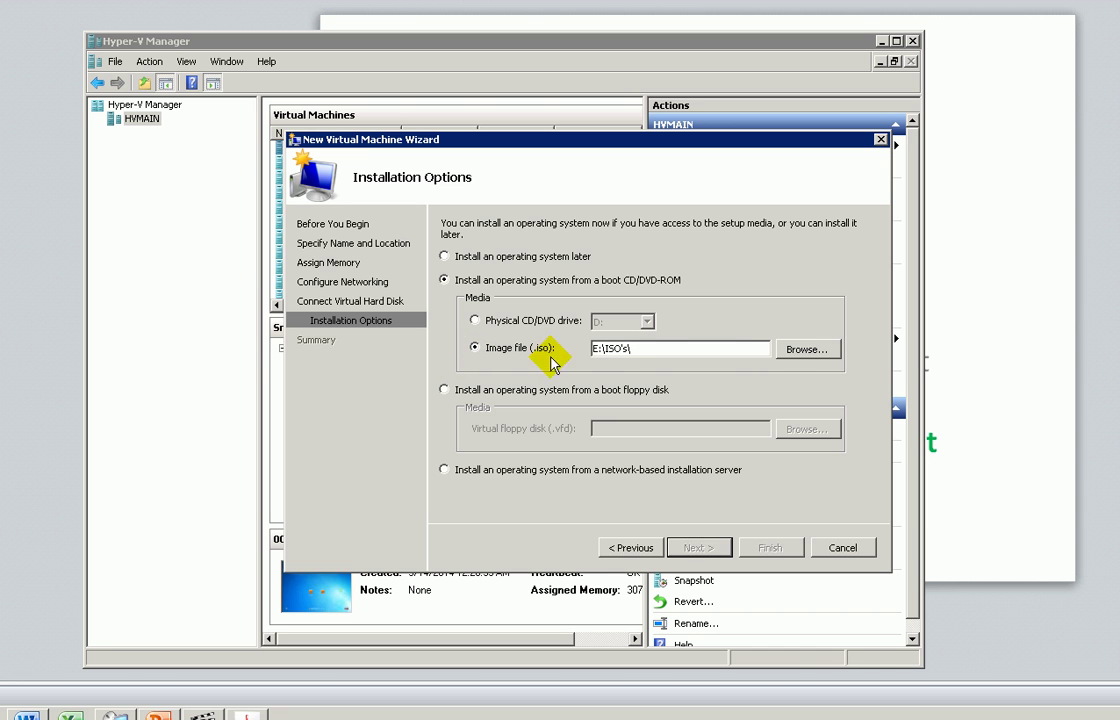
click(797, 349)
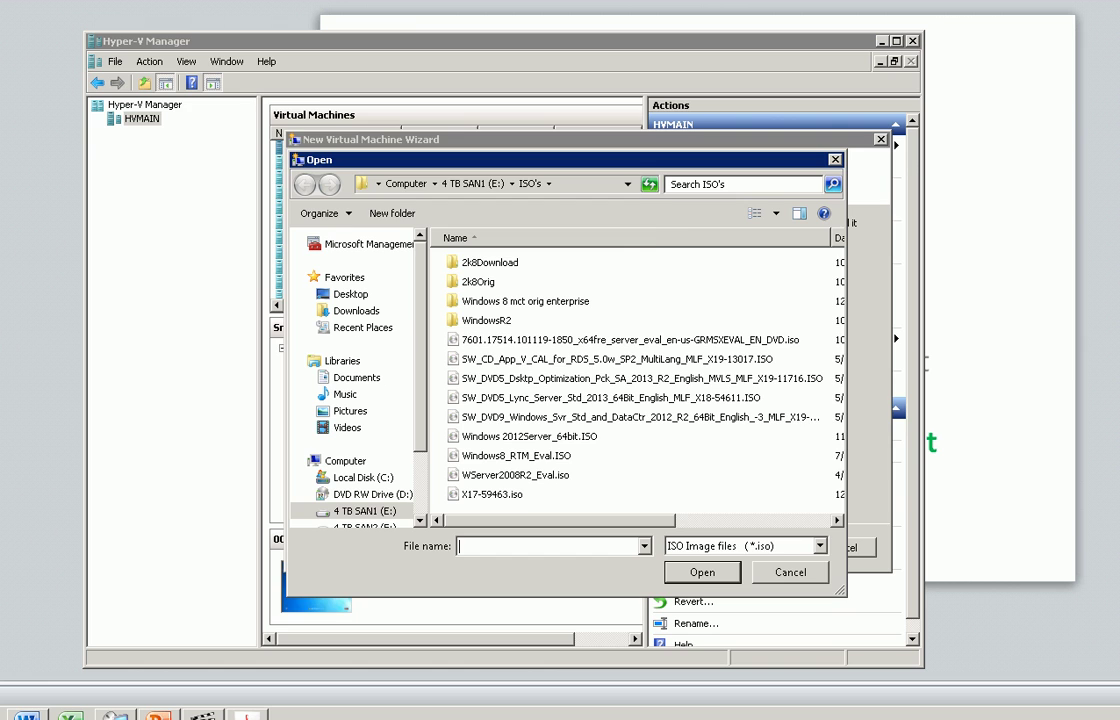
click(159, 715)
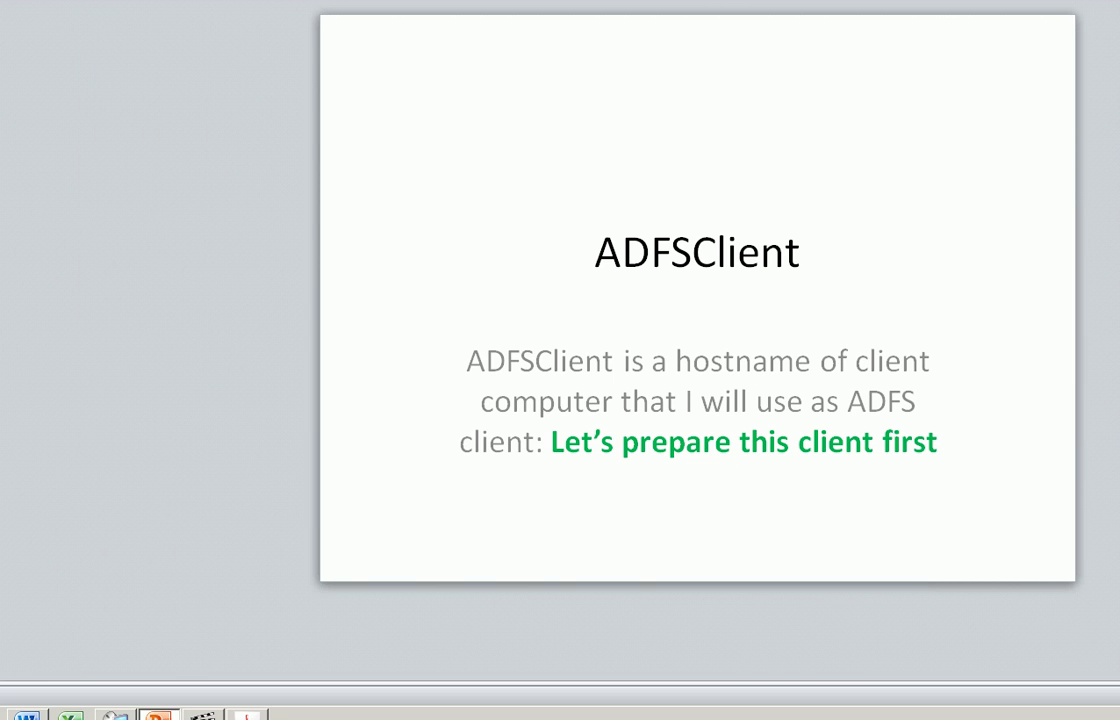
- Open a Command Prompt on the host and move it over the slide
key(super)
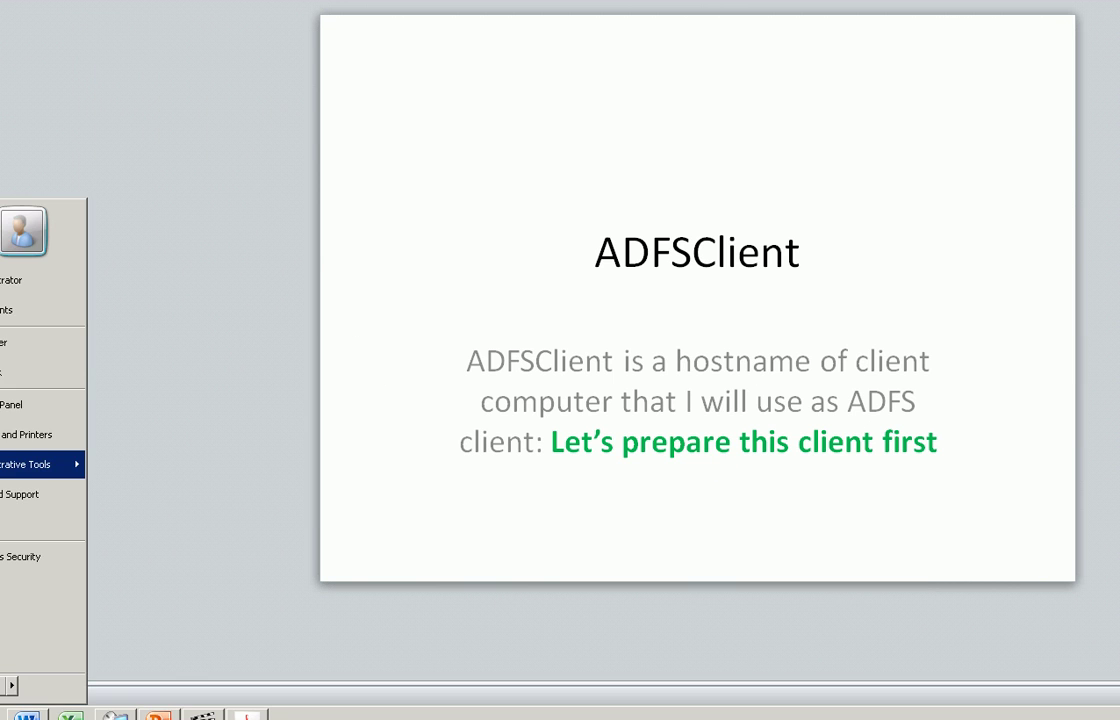
key(Return)
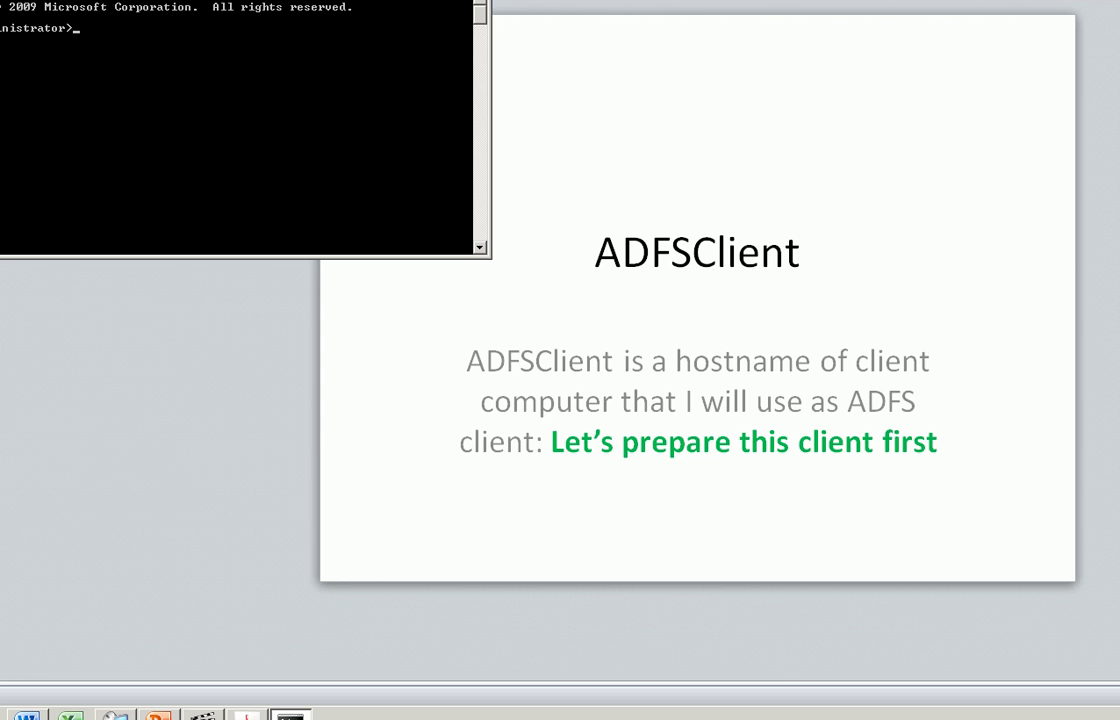
key(alt+space)
key(m)
click(710, 98)
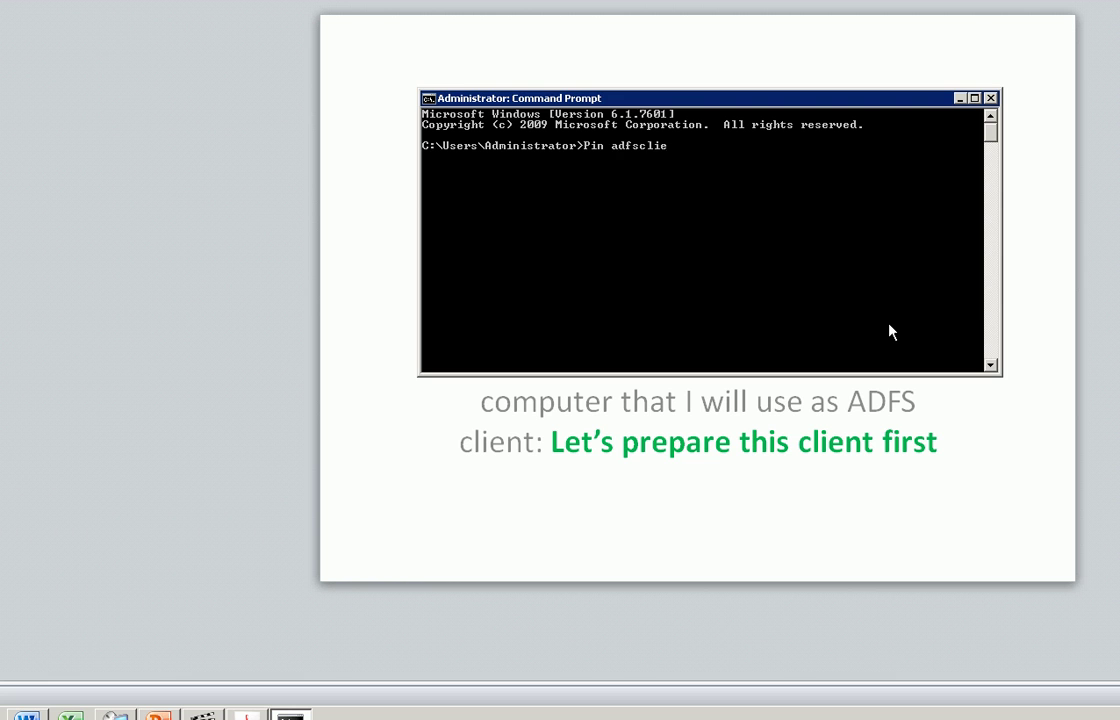
- Ping adfsclient, then ping adfsclient -4 to get the IPv4 reply from 192.168.1.11
text(ent)
key(Return)
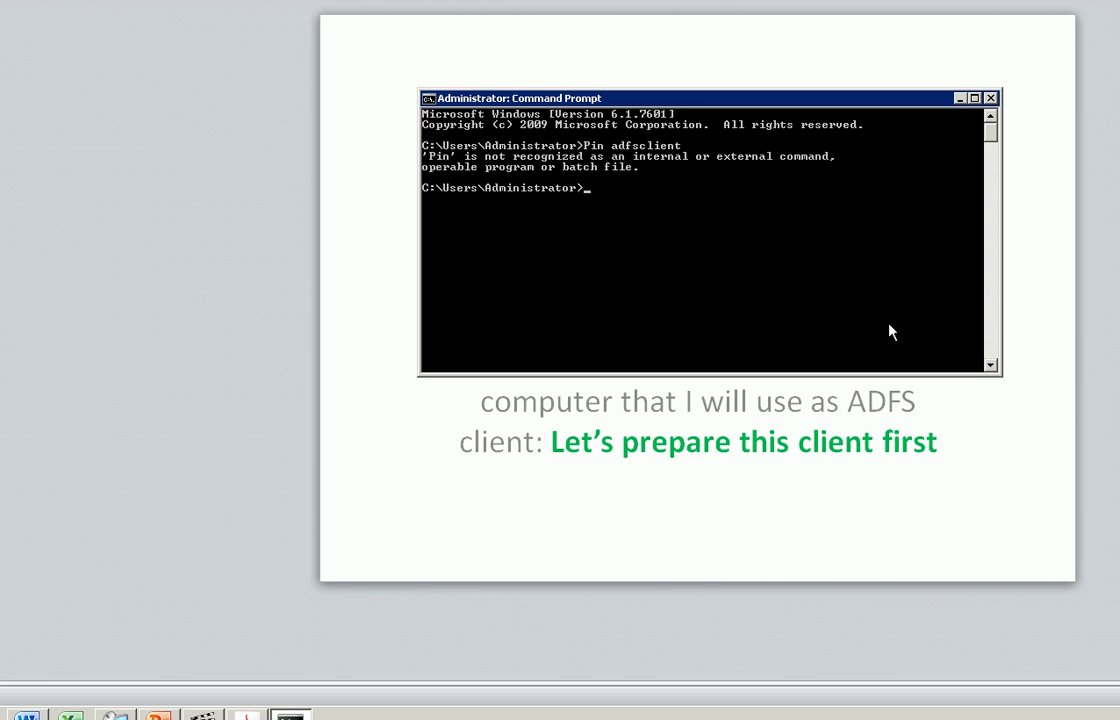
text(ping adfsclient)
key(Return)
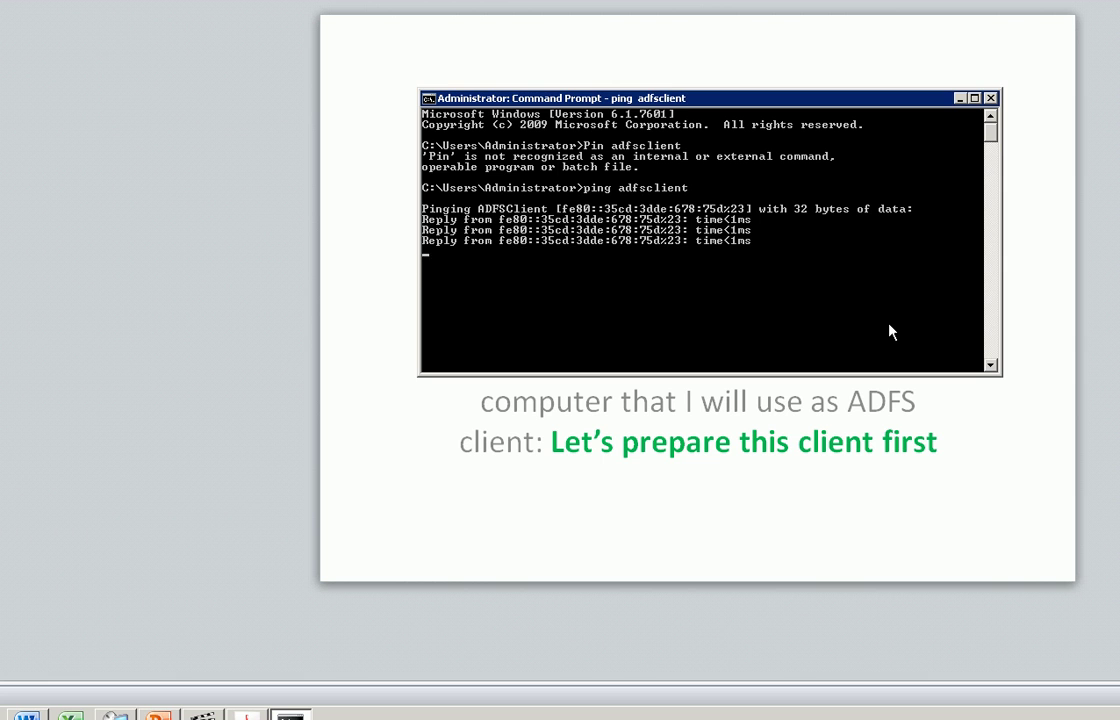
key(Up)
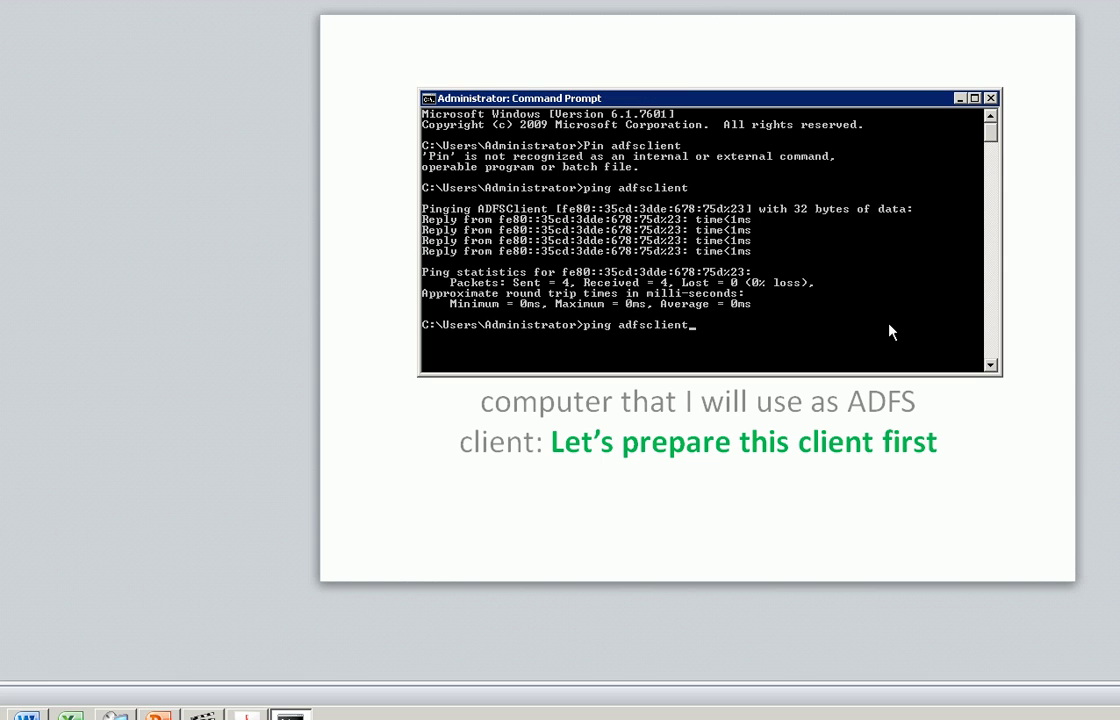
text(-4)
key(Return)
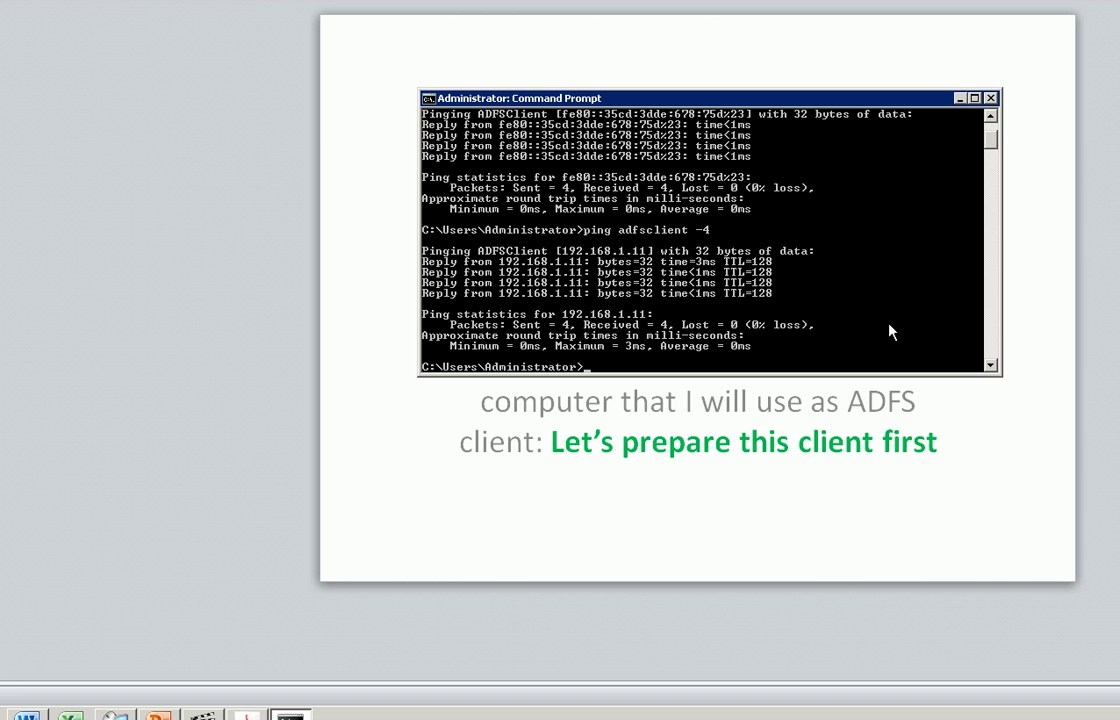
- Bring the ADFSClient slide back and advance to the next slide
click(743, 483)
click(727, 456)
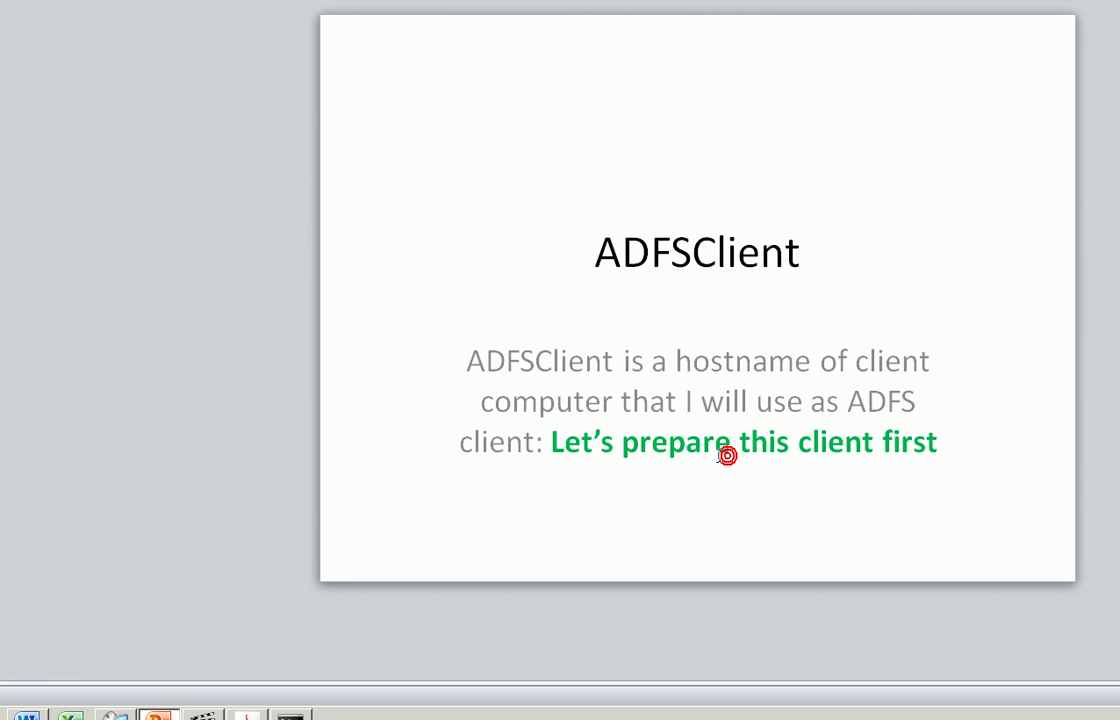
key(Page_Down)
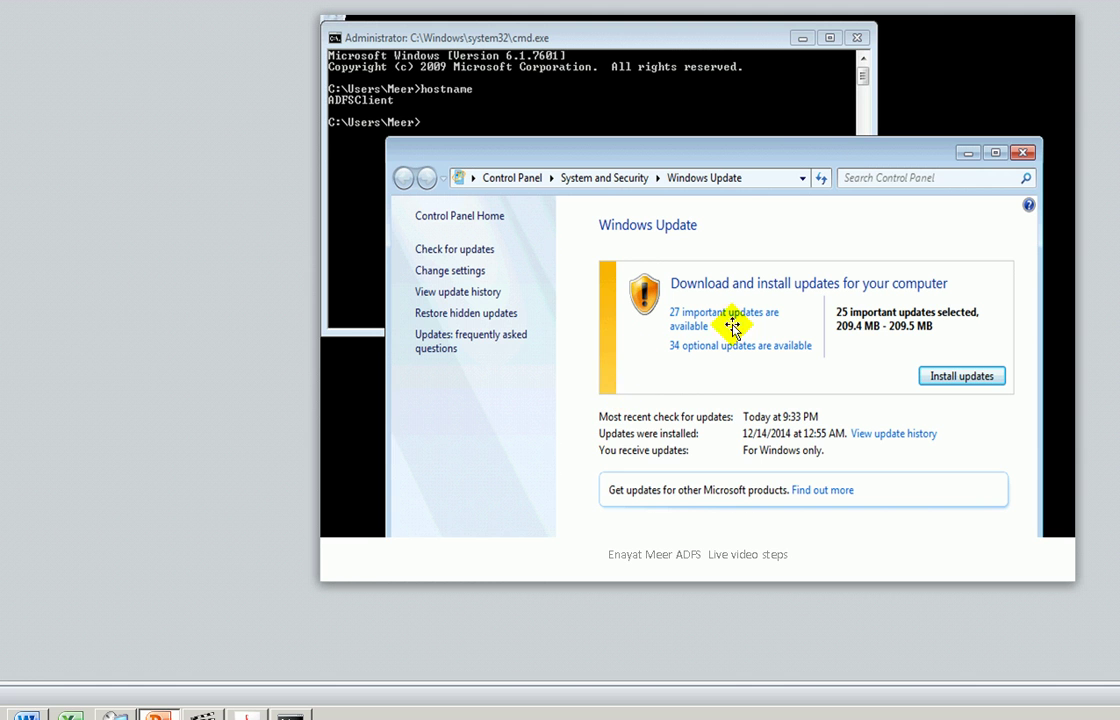
- Show the downloading and successfully-installed update slides, then bring forward the host's ping results
key(Page_Down)
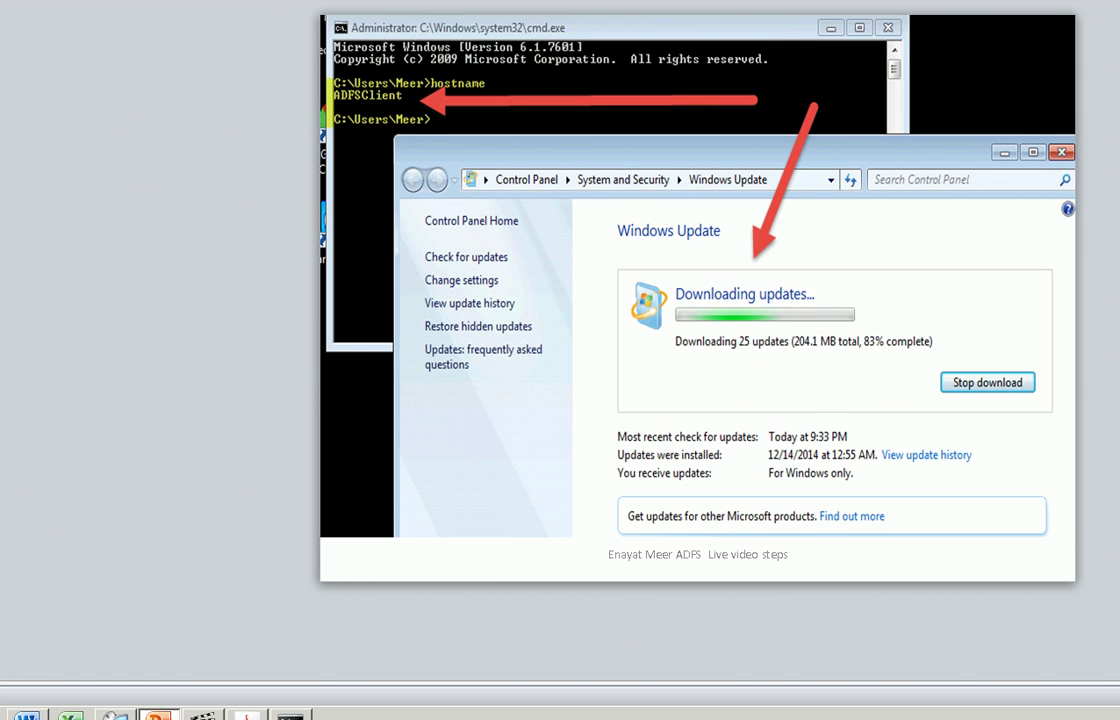
key(Page_Down)
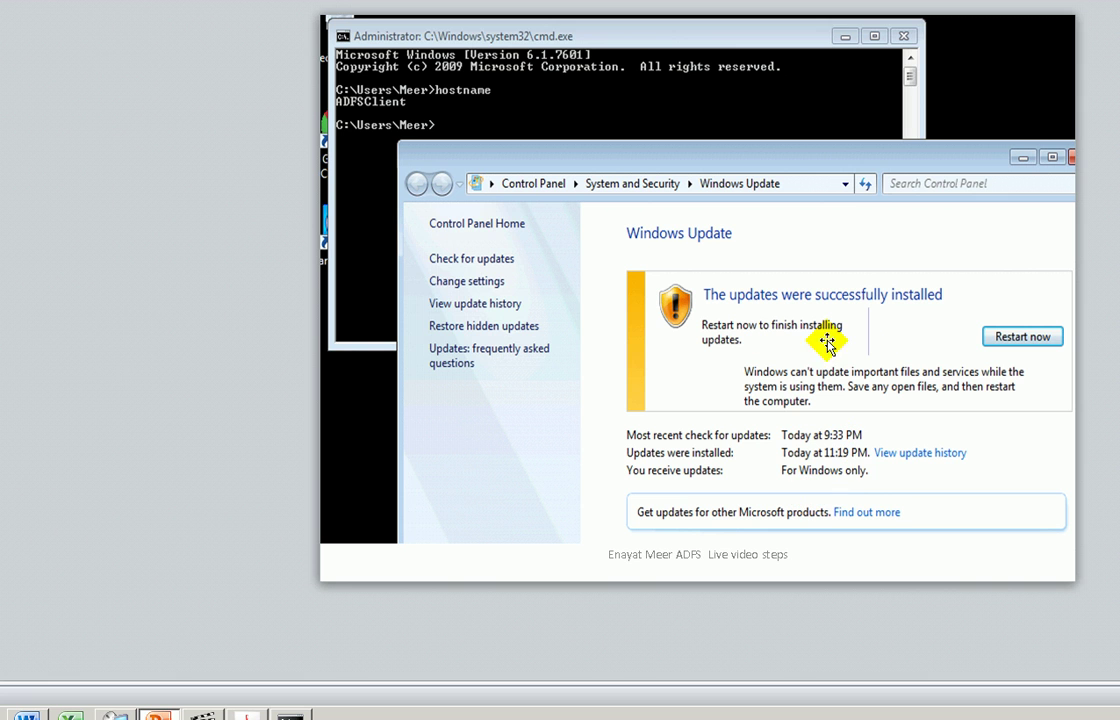
click(369, 238)
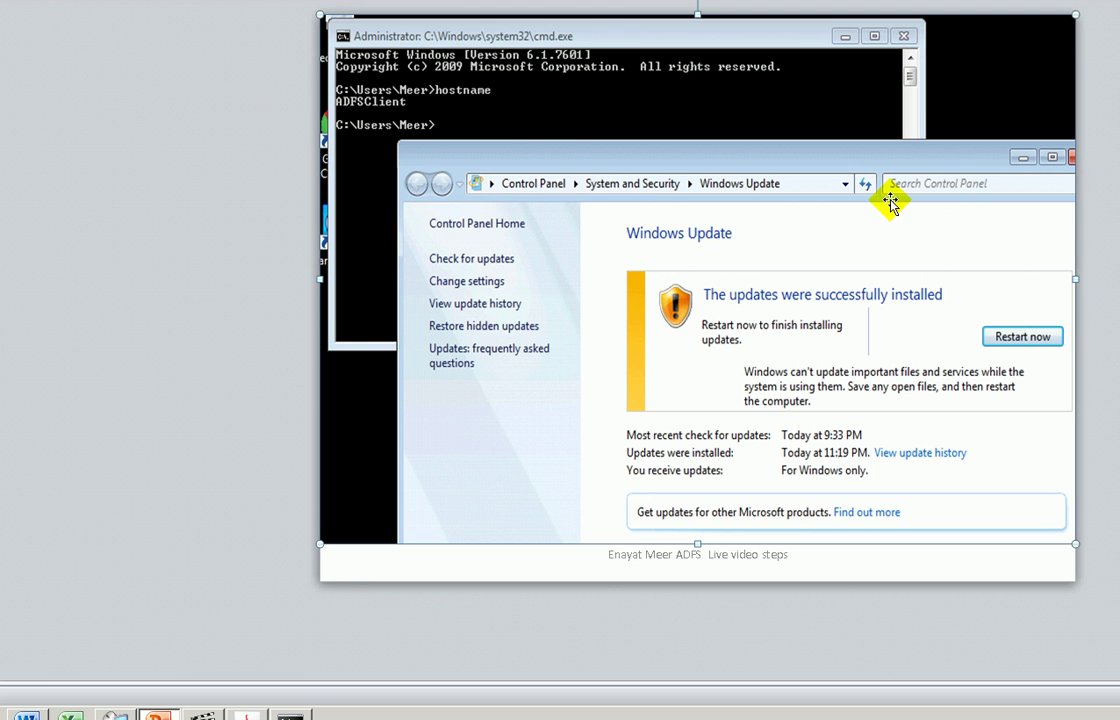
click(290, 715)
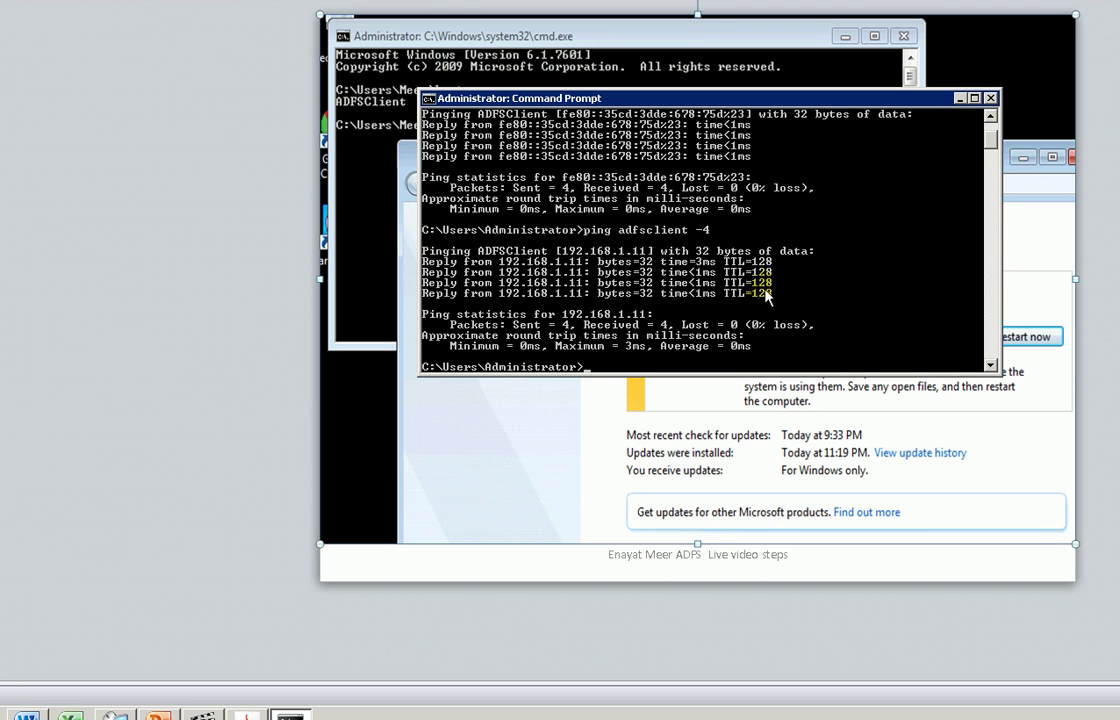
- Connect with mstsc to adfsclient, accept the certificate warning, and position the session window
text(st)
text(tsc)
key(Return)
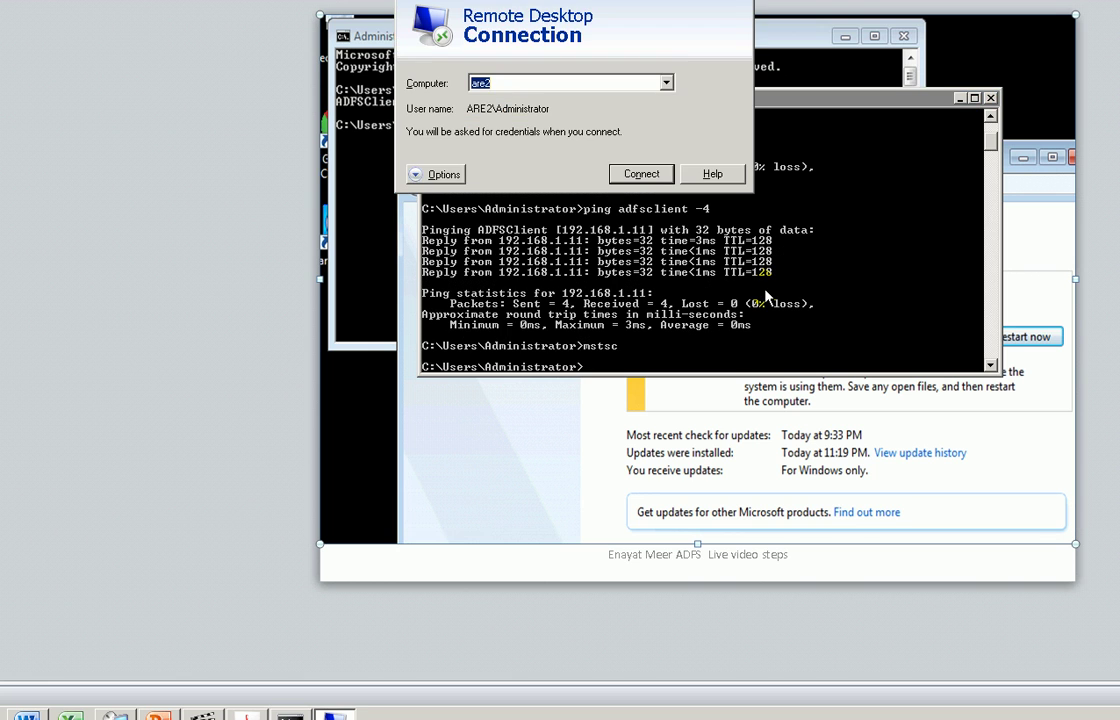
text(adfsclient)
key(Return)
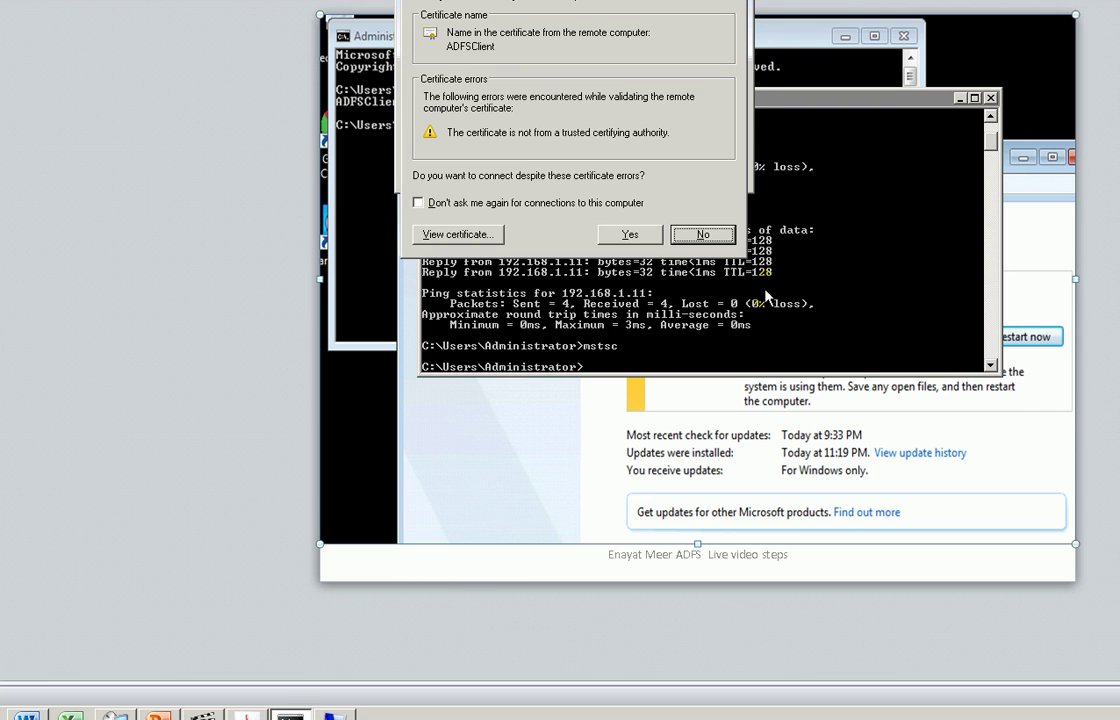
click(630, 234)
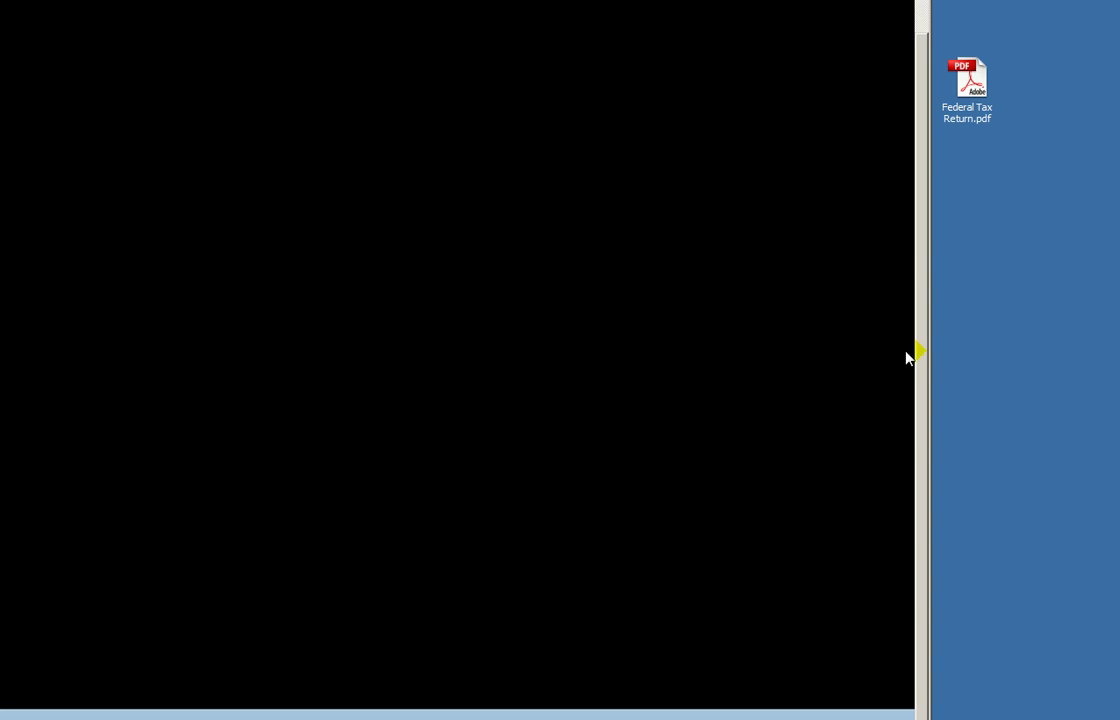
drag(569, 10, 570, 8)
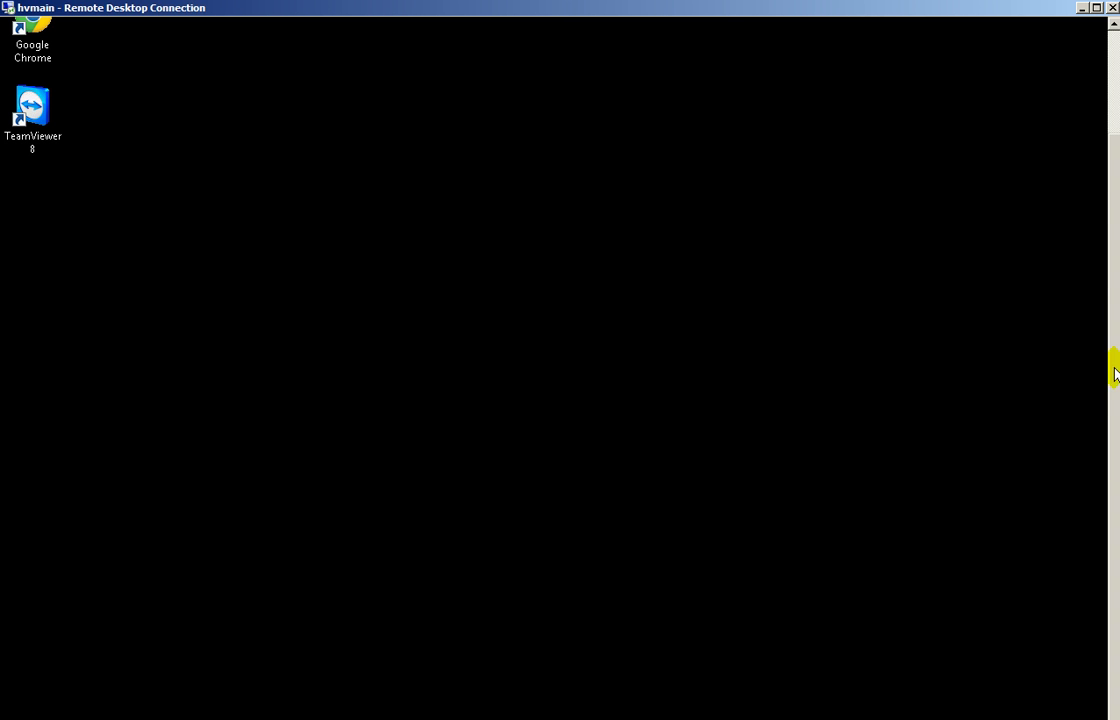
drag(1112, 189, 1117, 160)
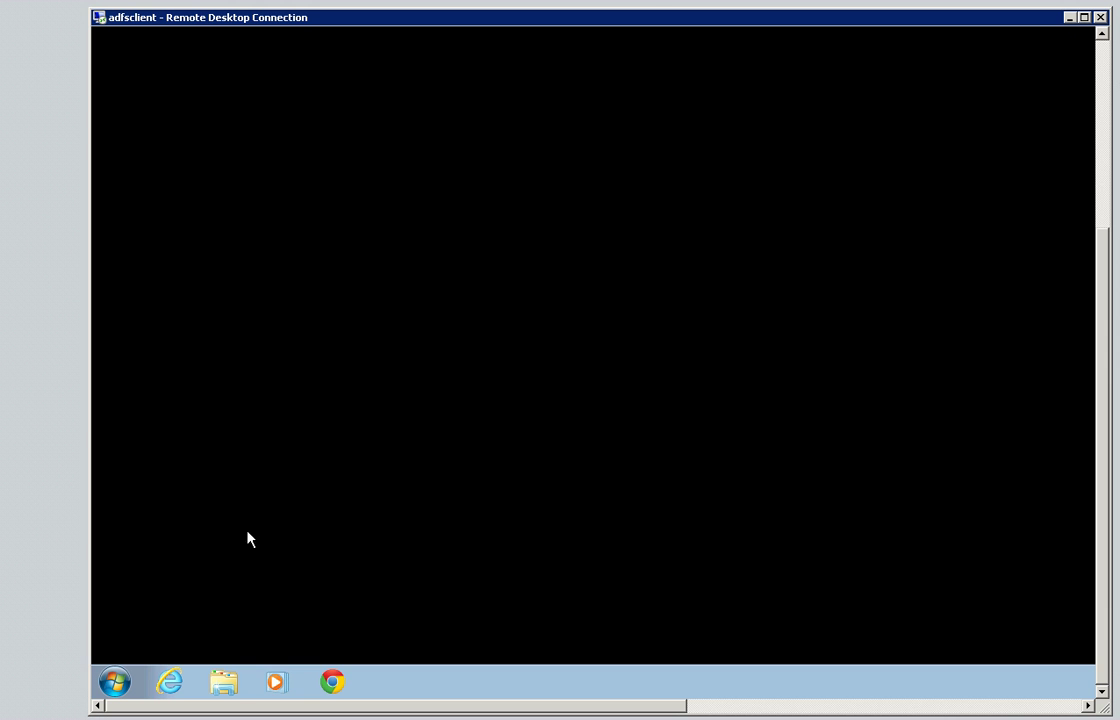
click(114, 681)
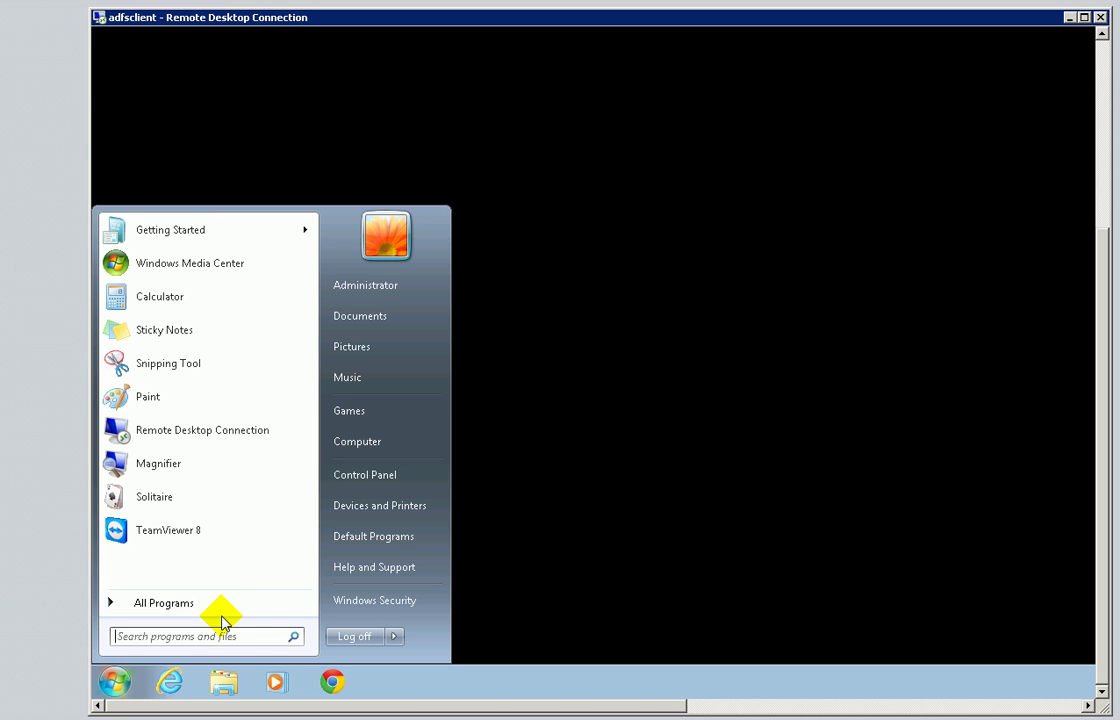
- Open a remote command prompt and run hostname to confirm it returns ADFSClient
text(cmd)
key(Return)
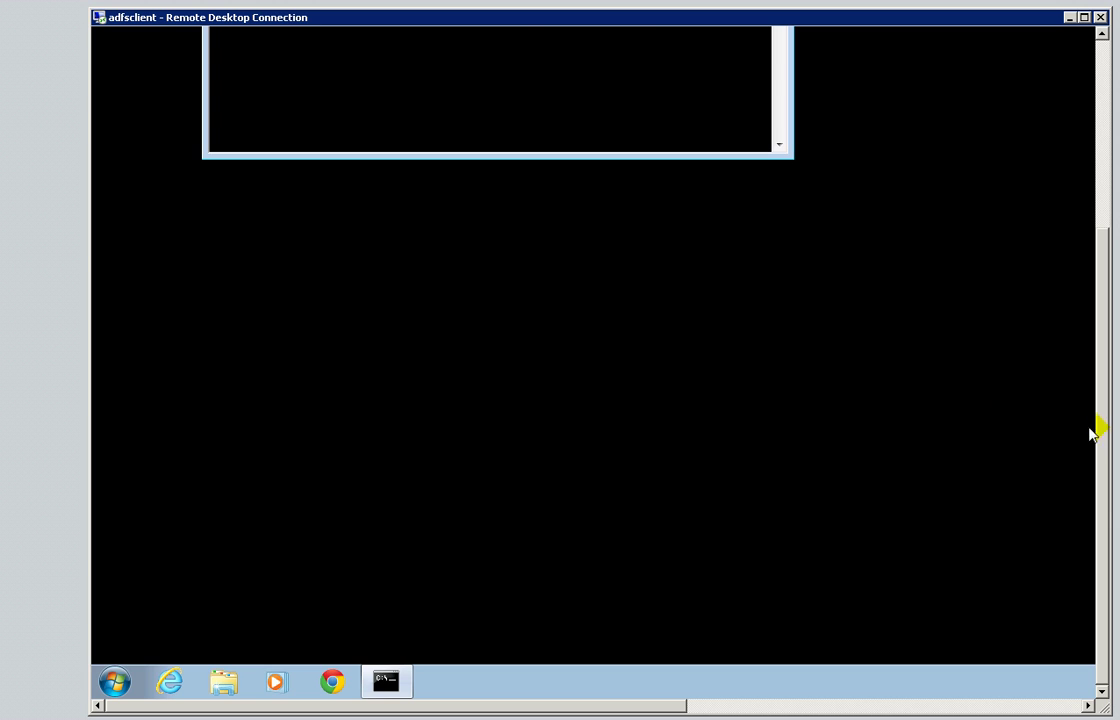
drag(1100, 435, 1102, 240)
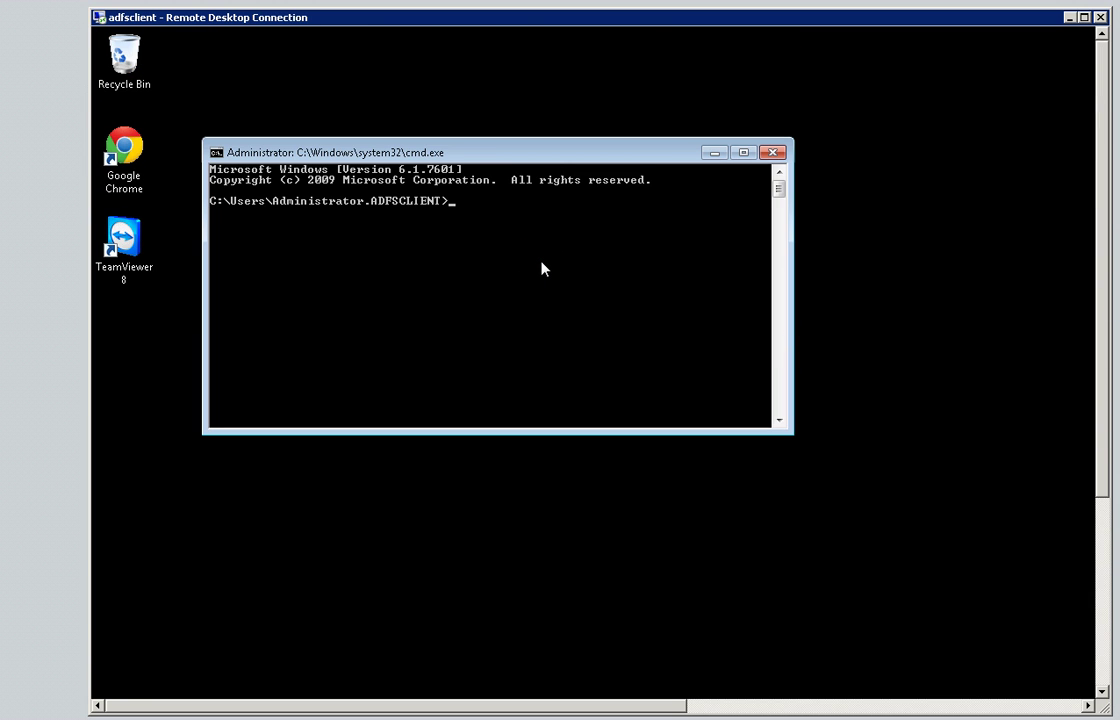
text(hostnam)
text(e)
key(Return)
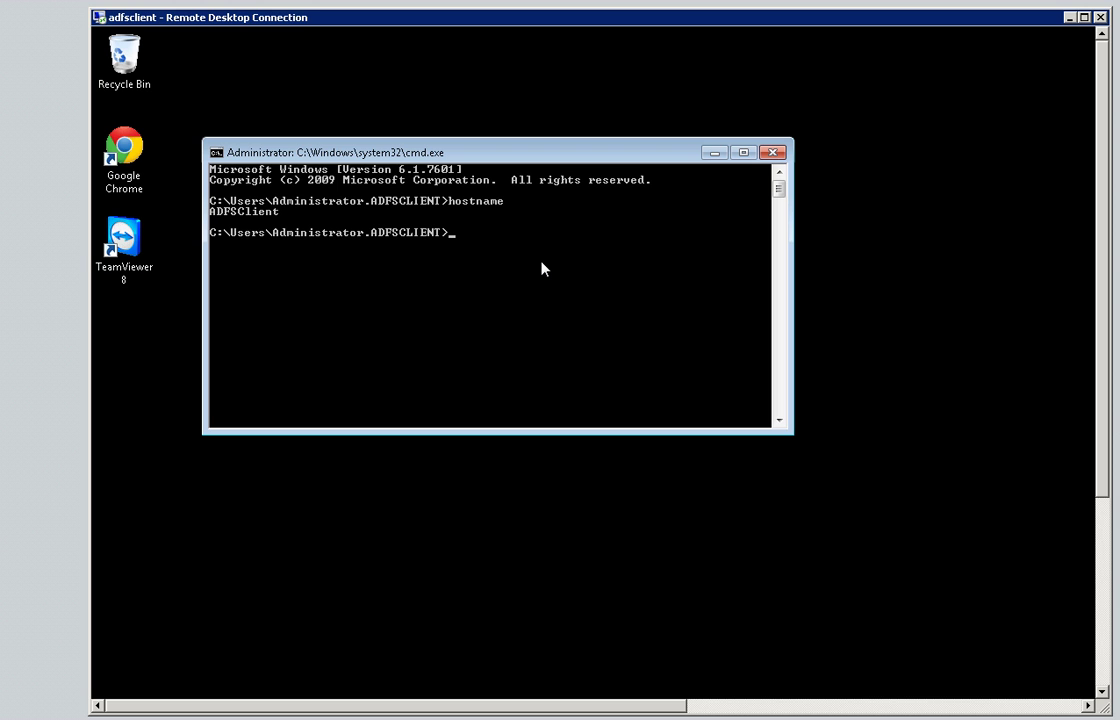
- Run control system to show Windows 7 Ultimate, 3.00 GB RAM, WORKGROUP
text(contro)
key(BackSpace)
text(ol system)
key(Return)
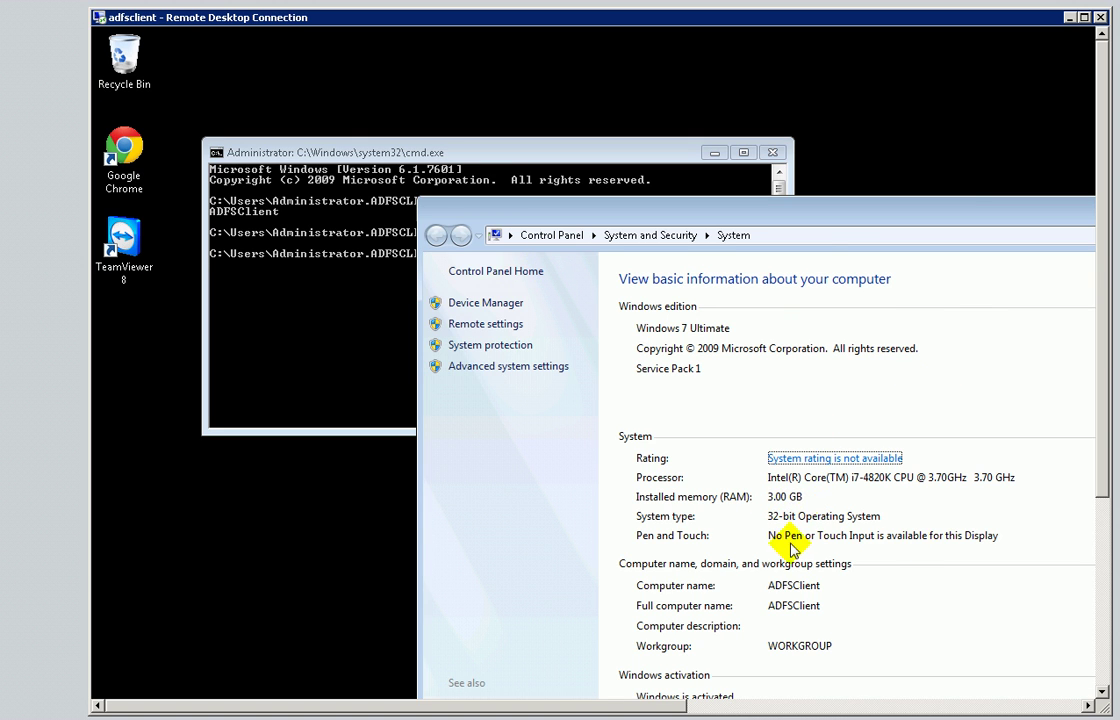
drag(811, 209, 698, 91)
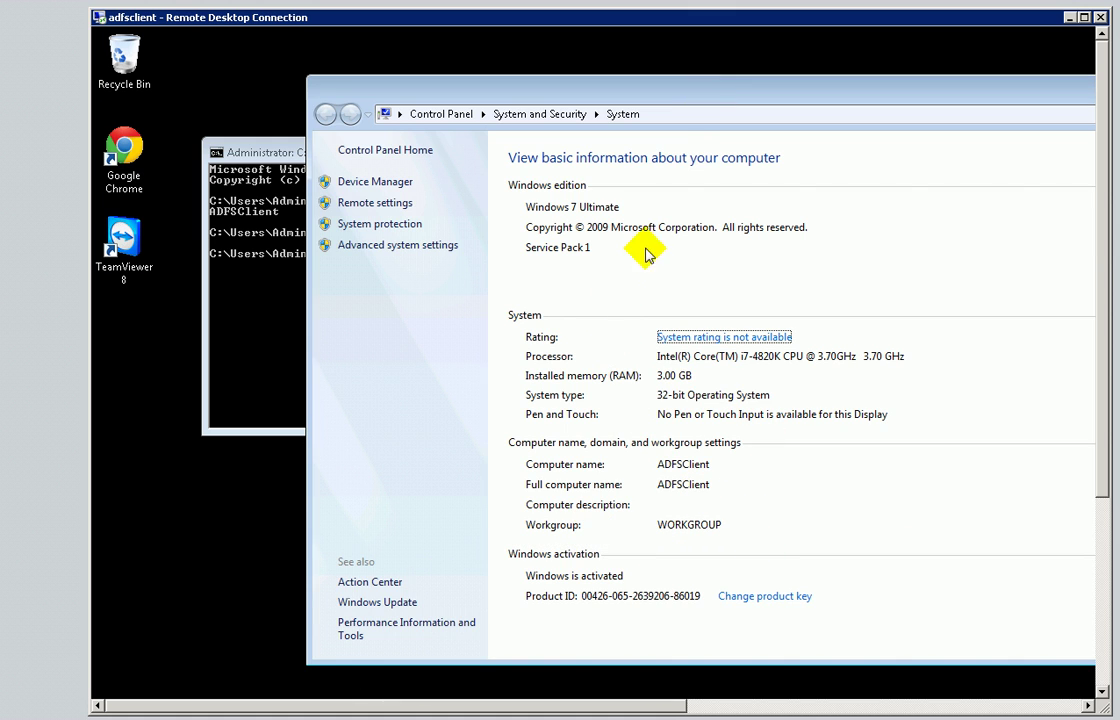
click(287, 332)
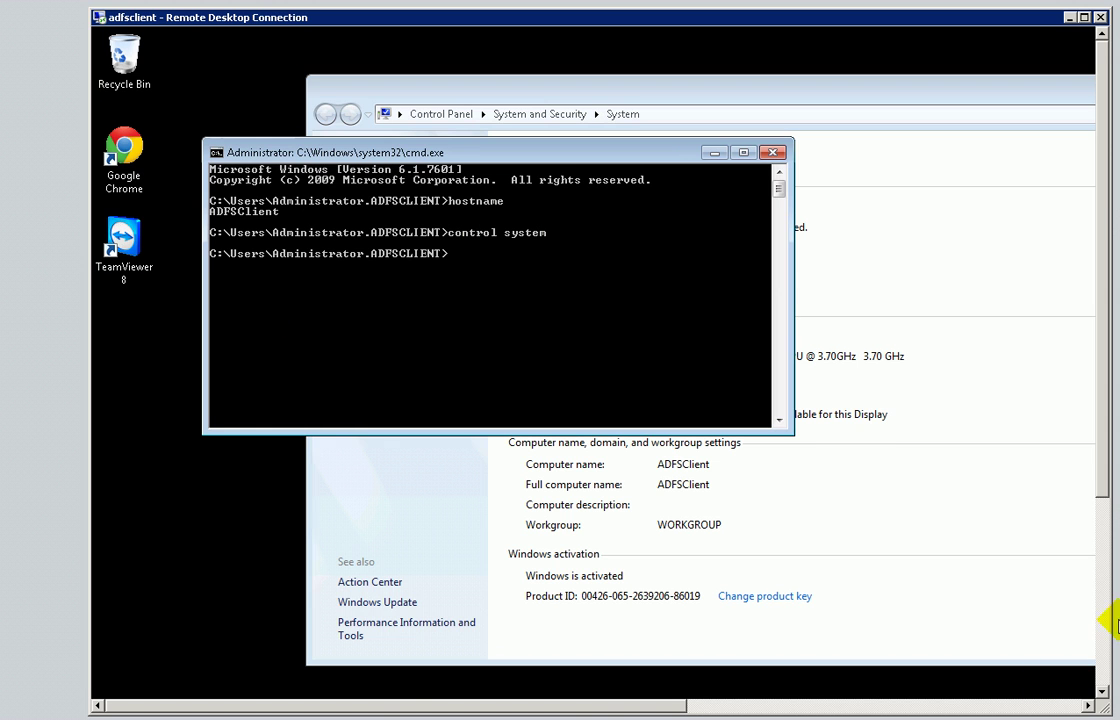
- Open Explorer on the remote machine and browse the folders of Local Disk (C:)
mouse_move(1100, 472)
mouse_down()
mouse_move(1108, 542)
mouse_move(1092, 678)
mouse_up()
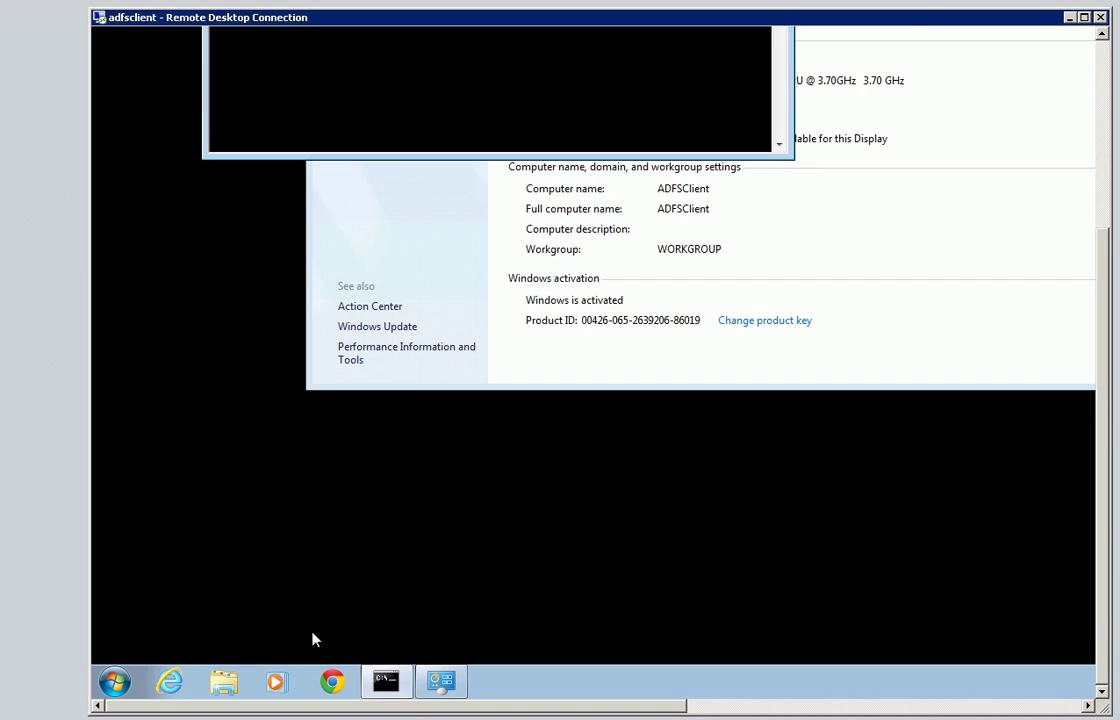
click(208, 683)
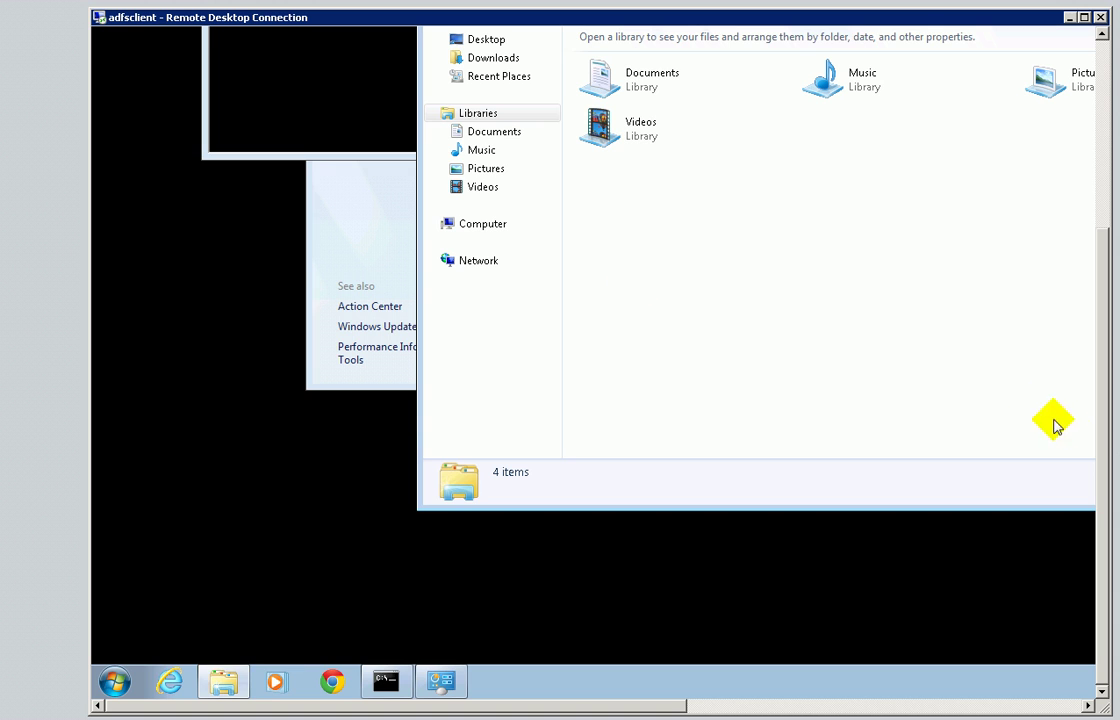
drag(1100, 442, 1092, 242)
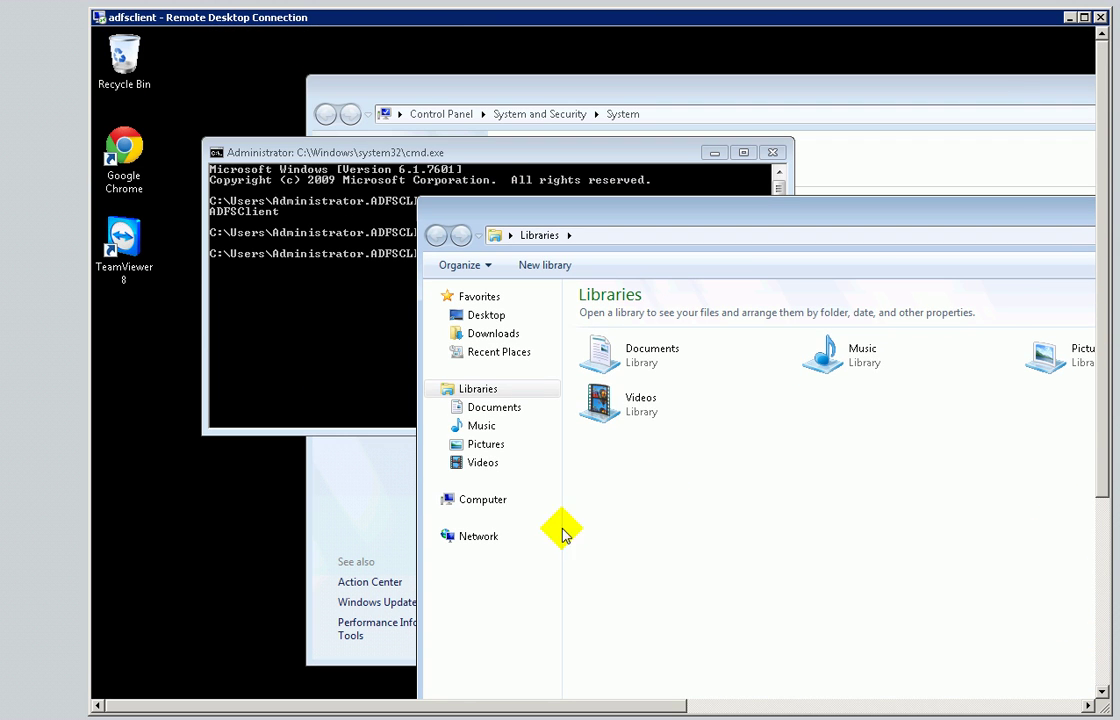
click(477, 499)
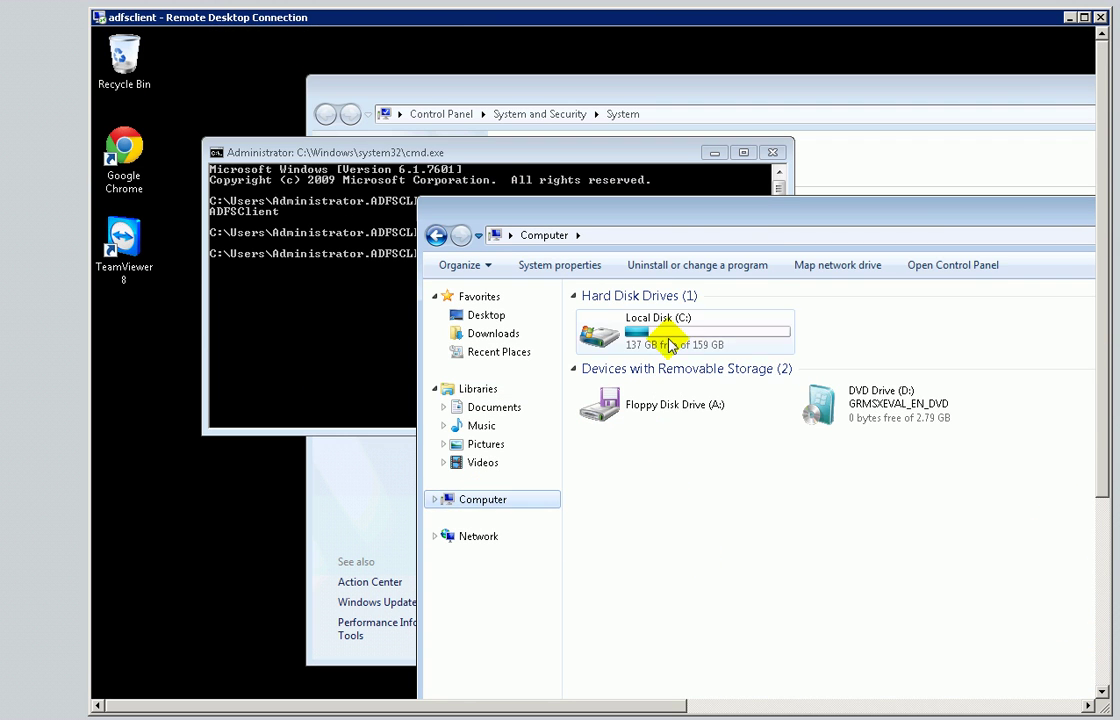
click(665, 343)
double_click(670, 335)
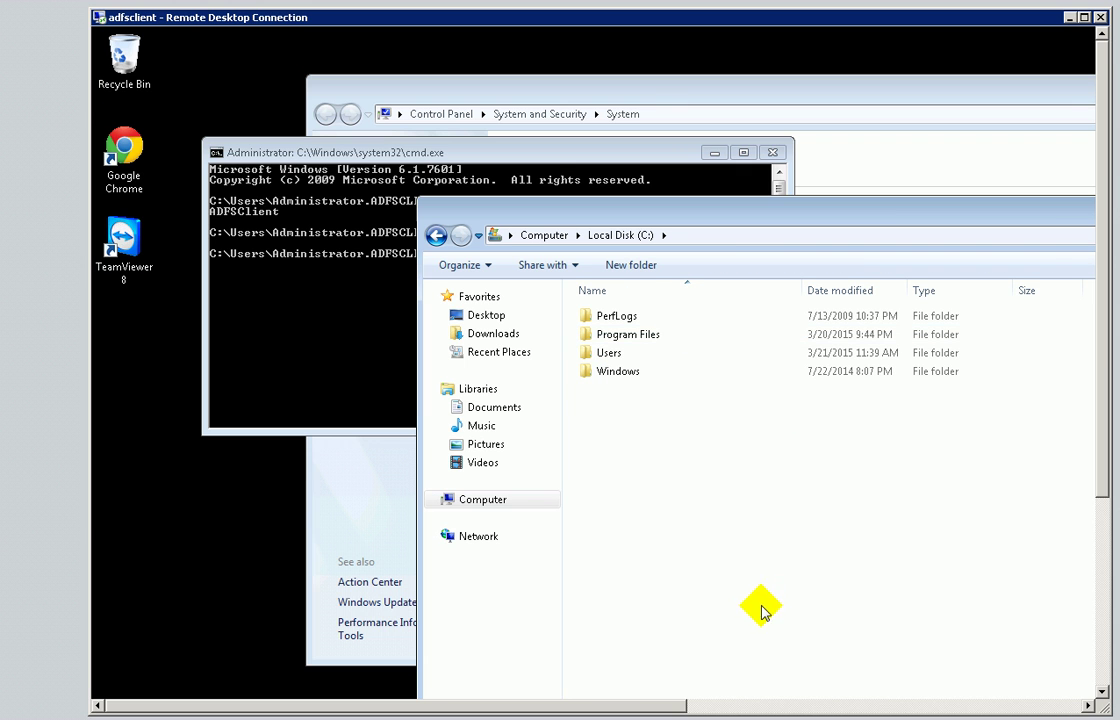
drag(1035, 222, 887, 166)
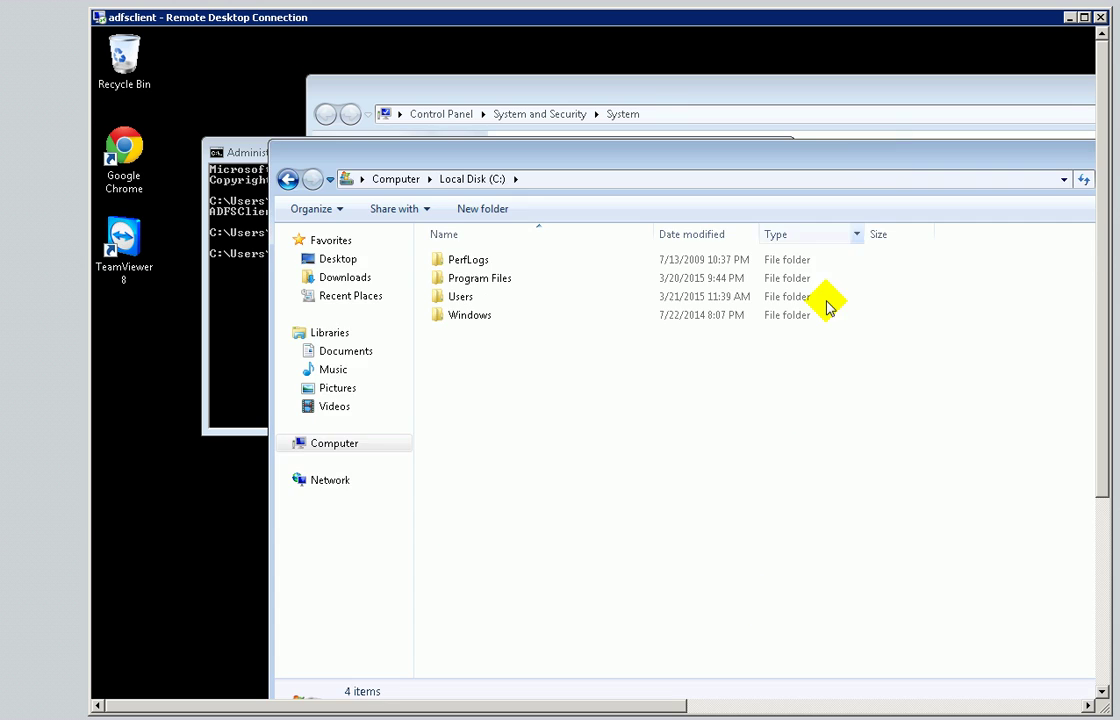
drag(1010, 158, 898, 84)
- Close the Remote Desktop window and confirm disconnecting from adfsclient
click(744, 333)
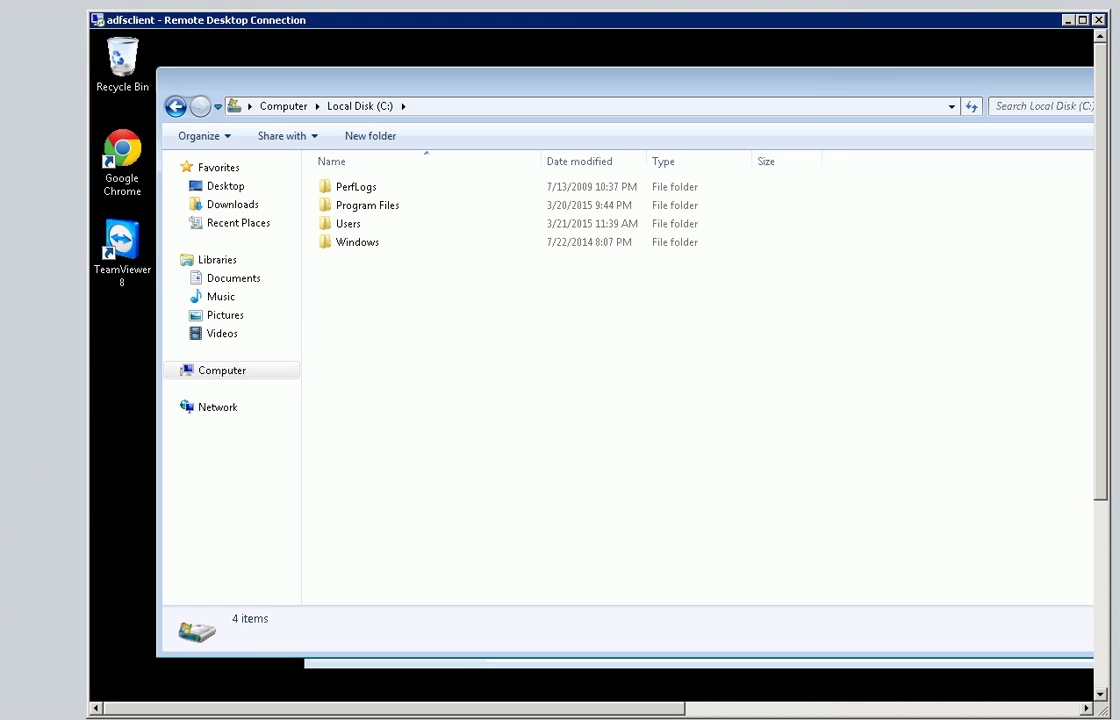
click(1097, 18)
click(646, 389)
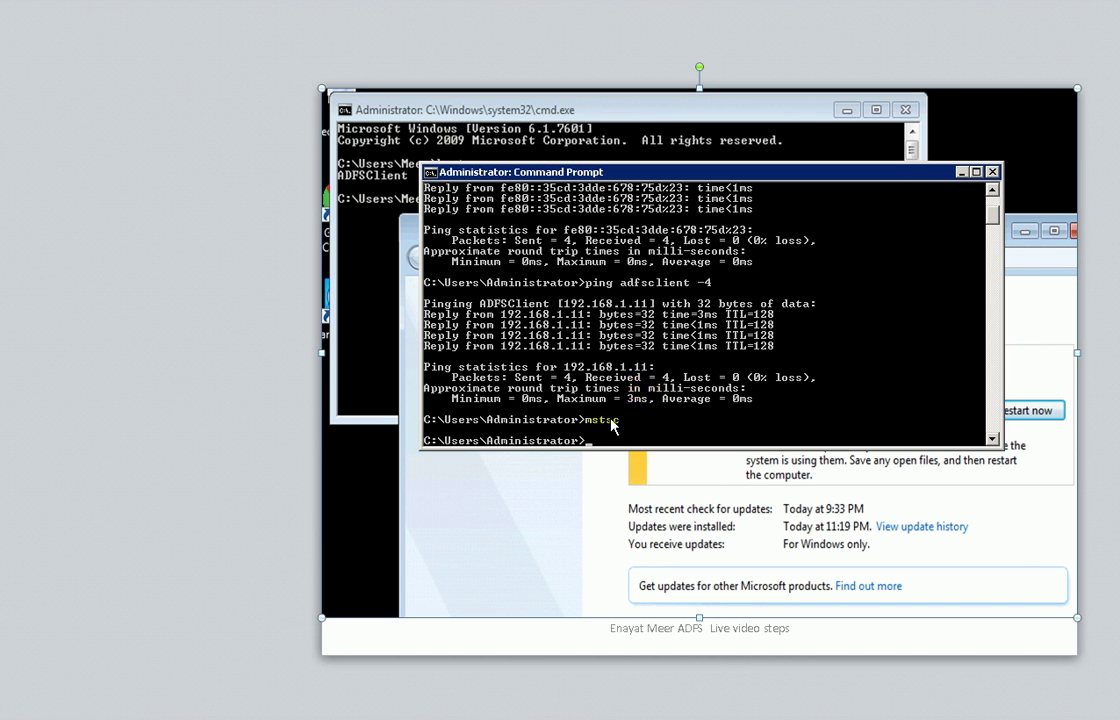
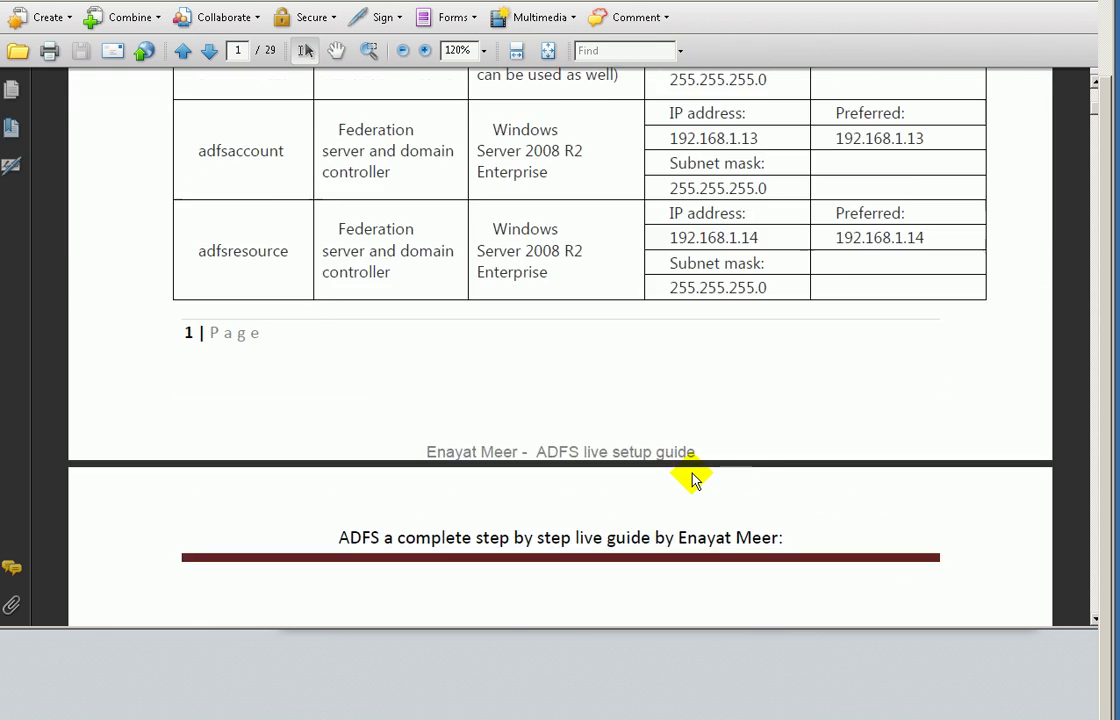
- Review the guide's server table, highlighting the adfsweb and adfsaccount computer names
scroll(692, 470, down, 1)
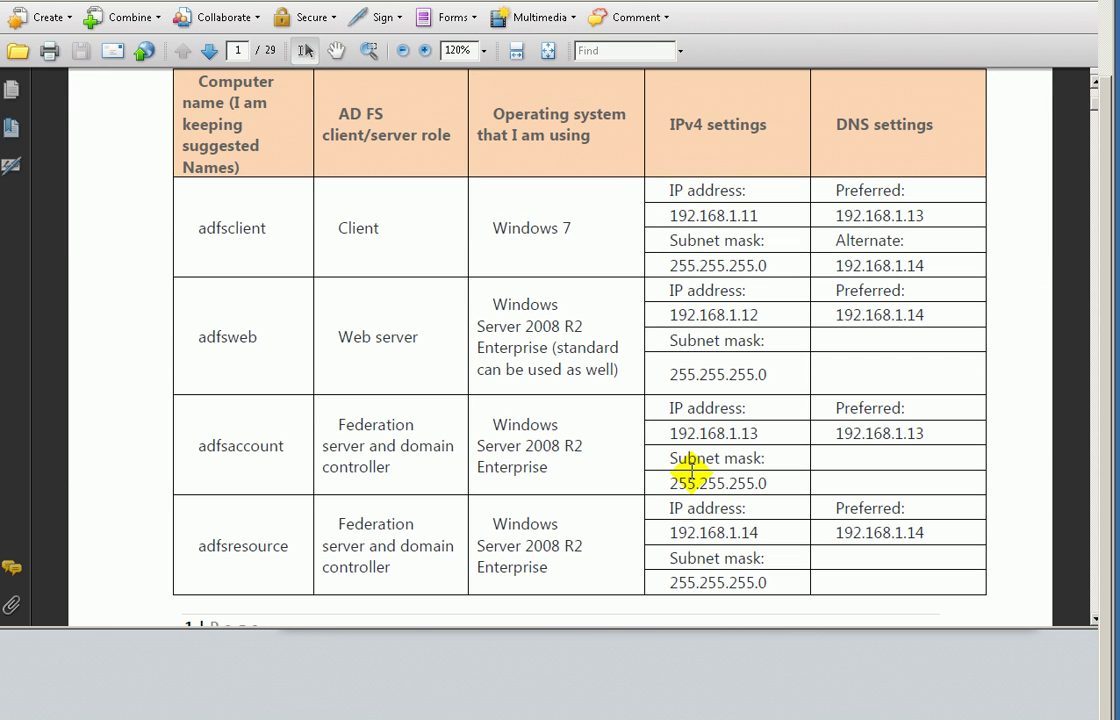
drag(197, 446, 305, 450)
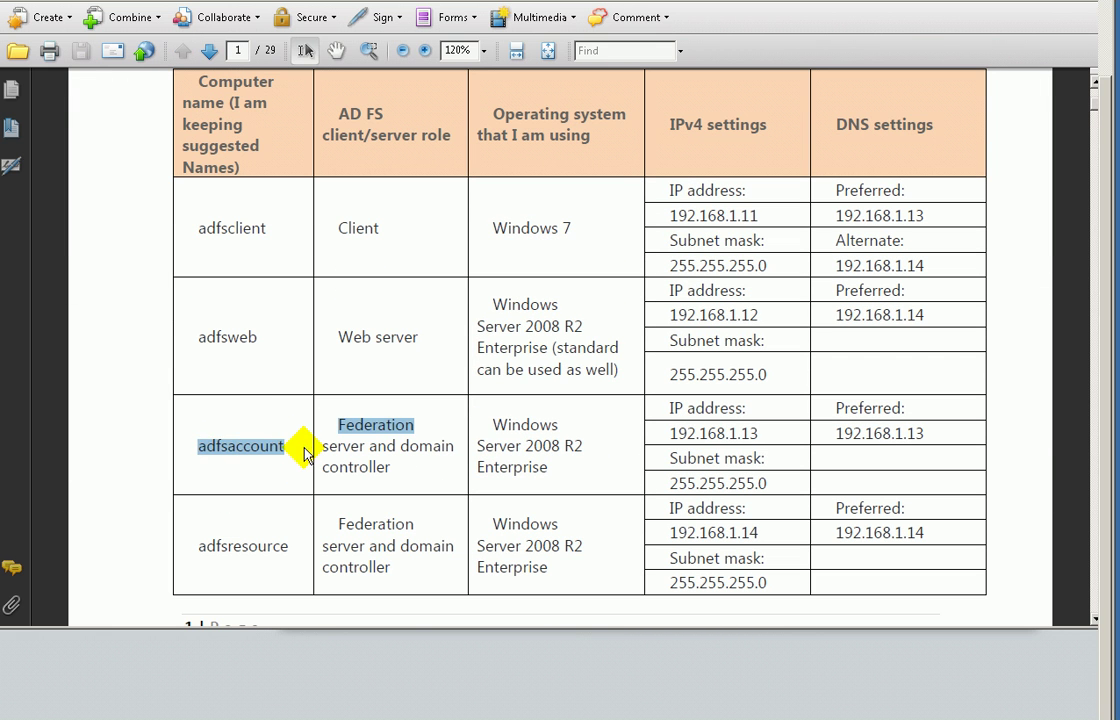
drag(198, 337, 265, 336)
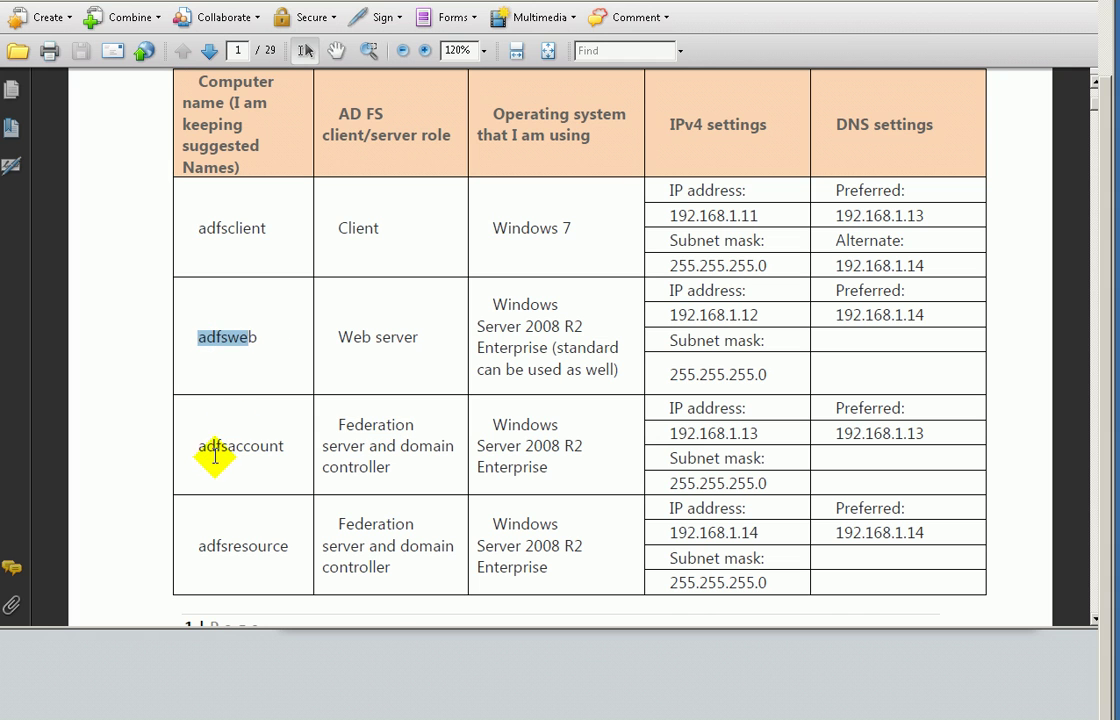
drag(200, 449, 266, 449)
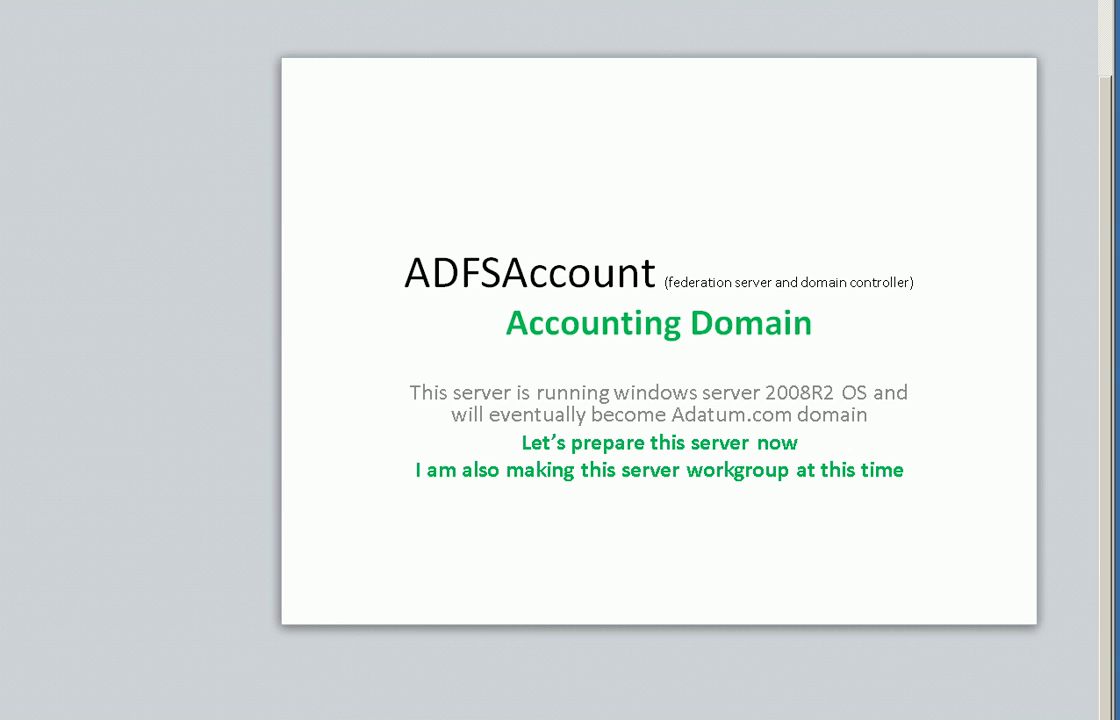
- Advance the slide to the ping screenshot and close the Command Prompt window
key(Right)
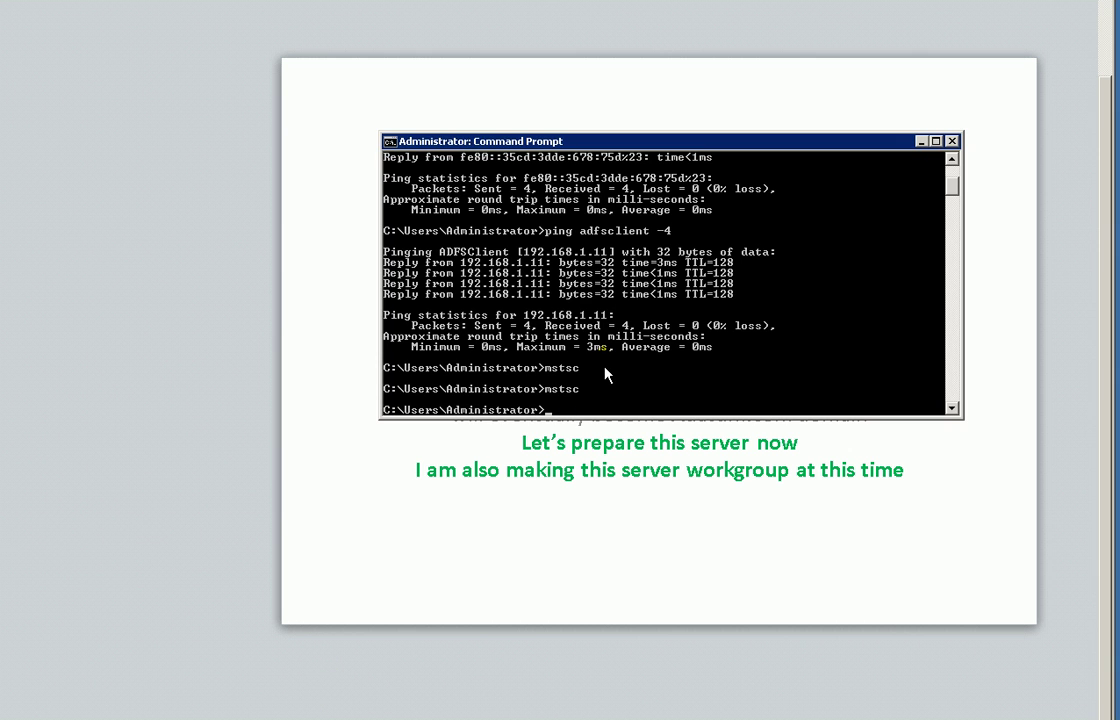
drag(660, 140, 640, 376)
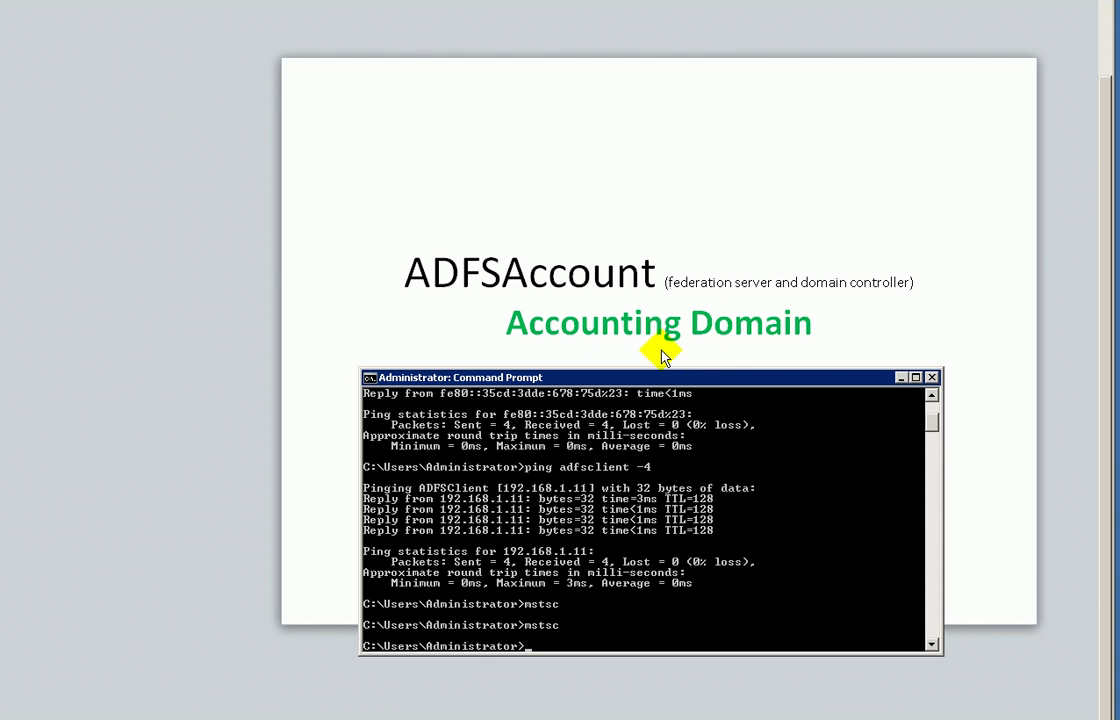
click(931, 377)
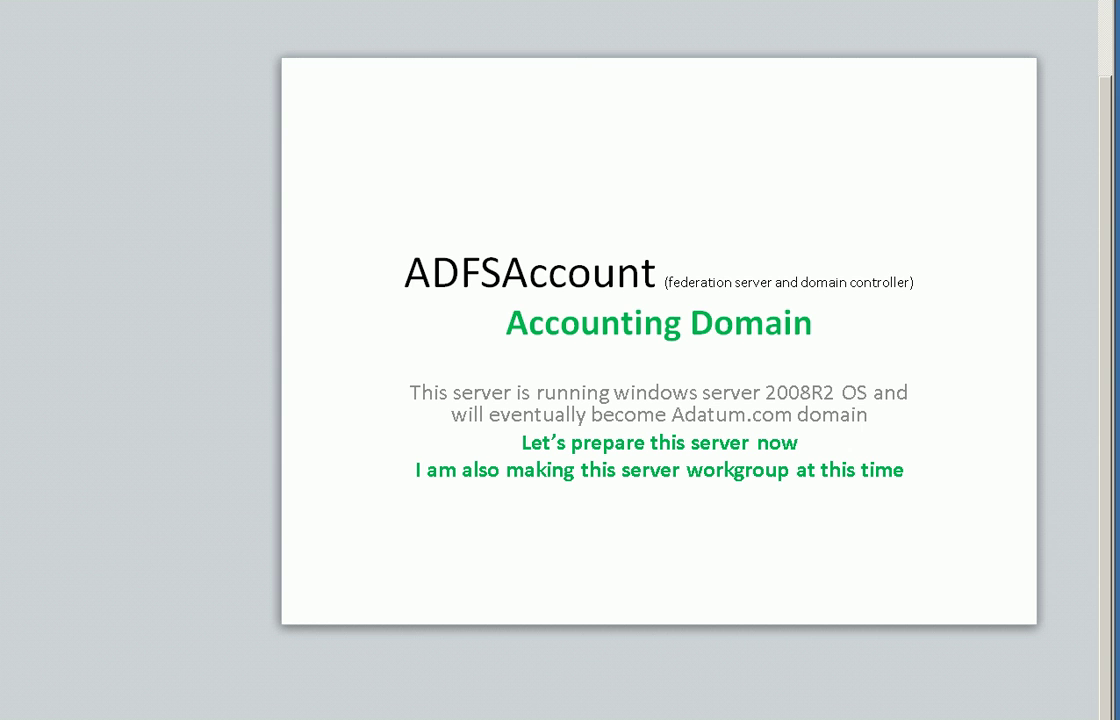
- Move the hvmain remote desktop window aside and place the PowerShell console over the slide
drag(227, 0, 492, 222)
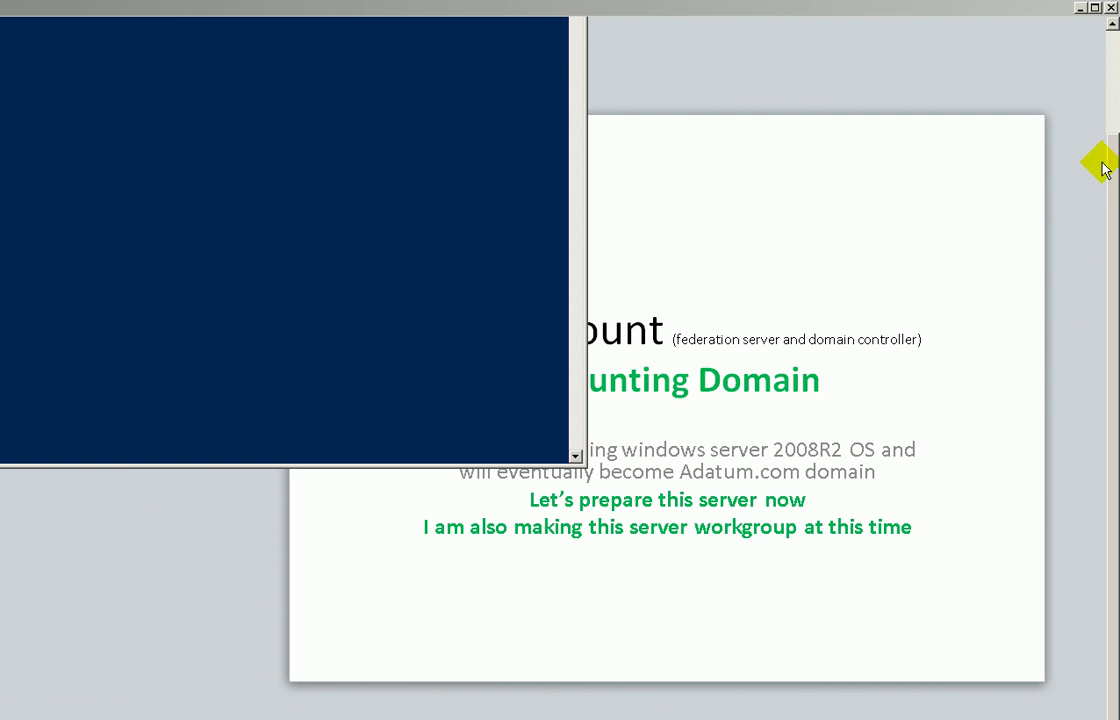
drag(1114, 171, 1105, 62)
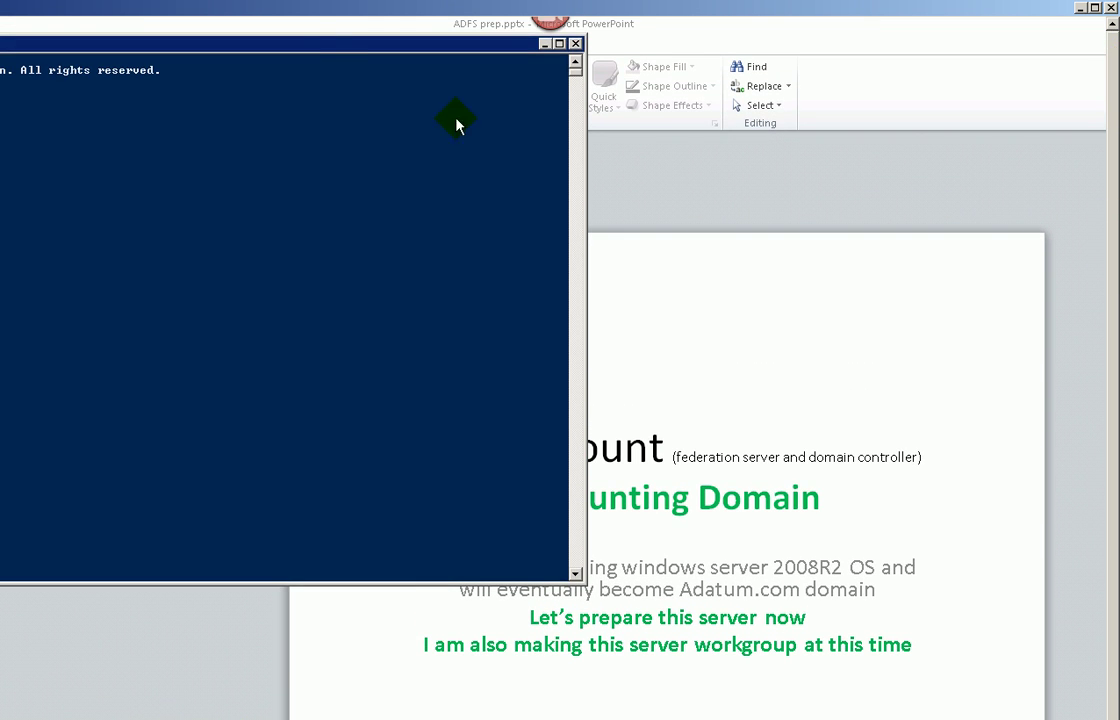
drag(316, 50, 790, 177)
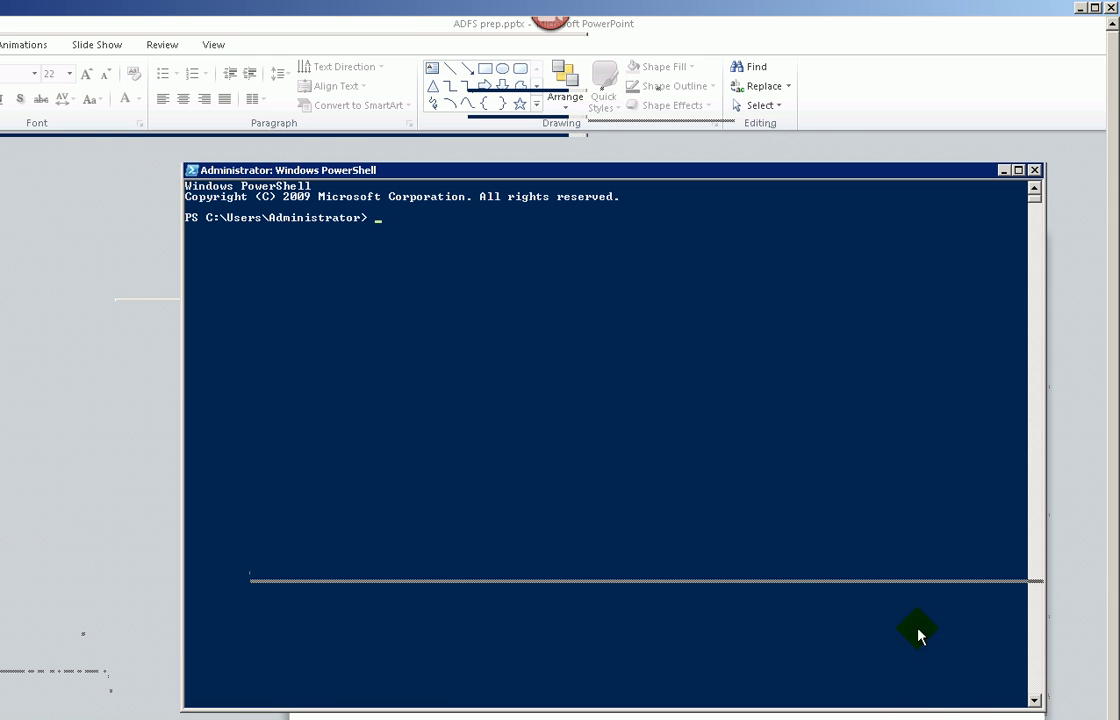
- Ping adfsaccount from PowerShell; it replies over IPv6 with no loss
click(580, 433)
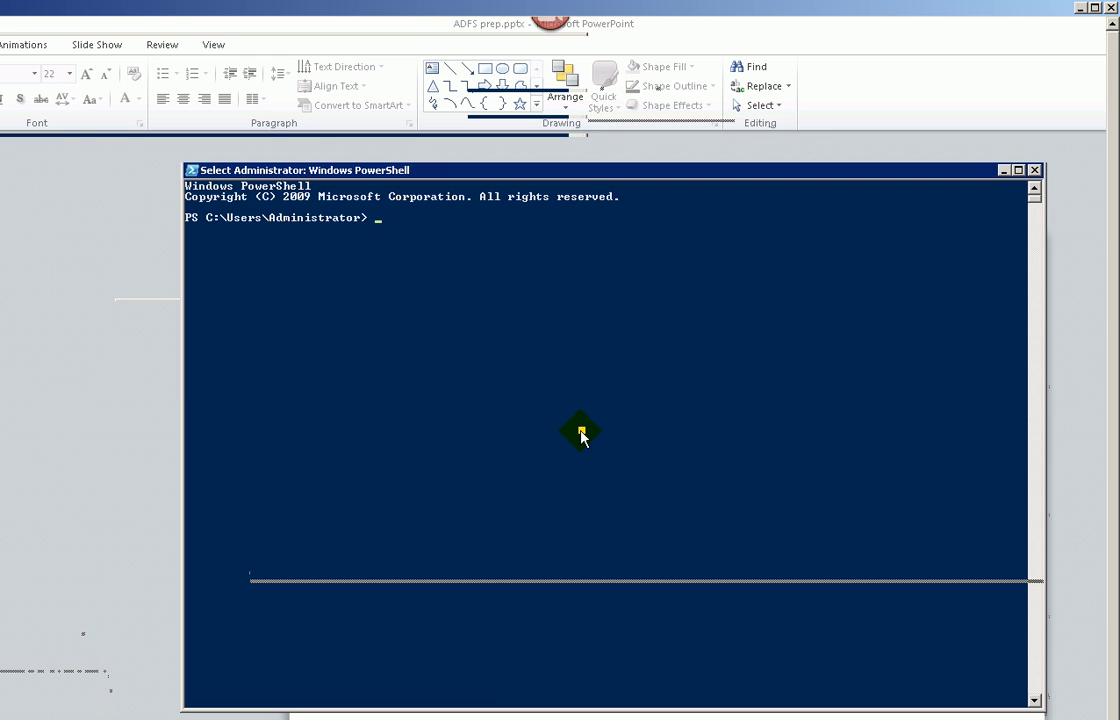
click(624, 411)
click(615, 370)
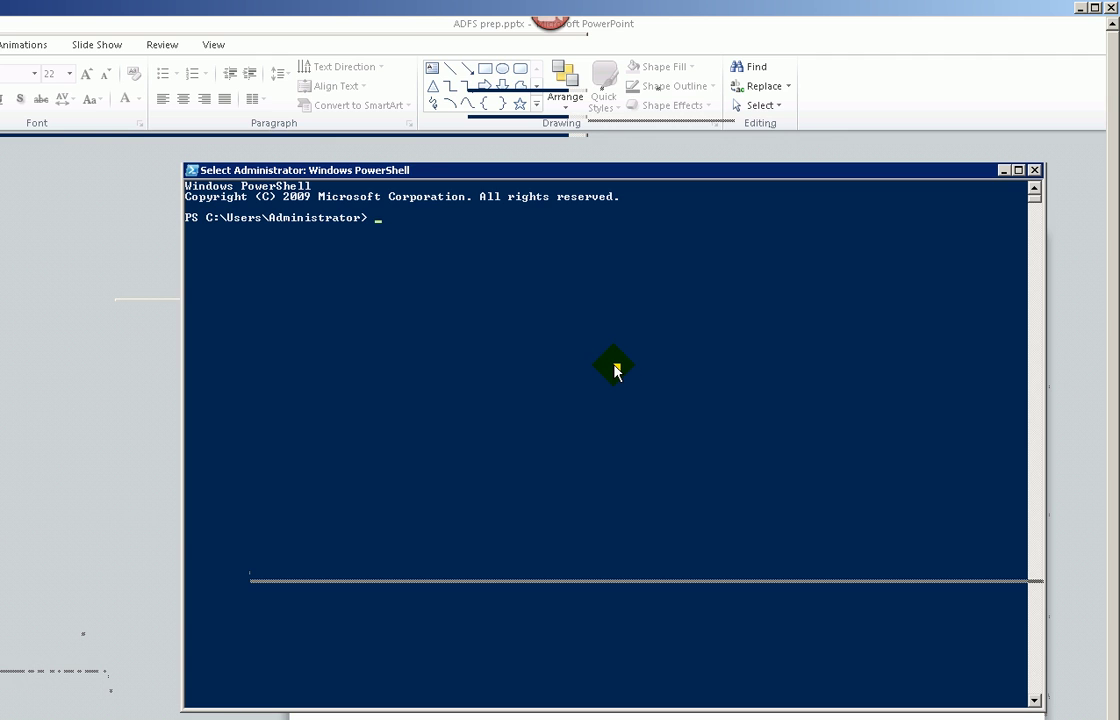
text(ping adf)
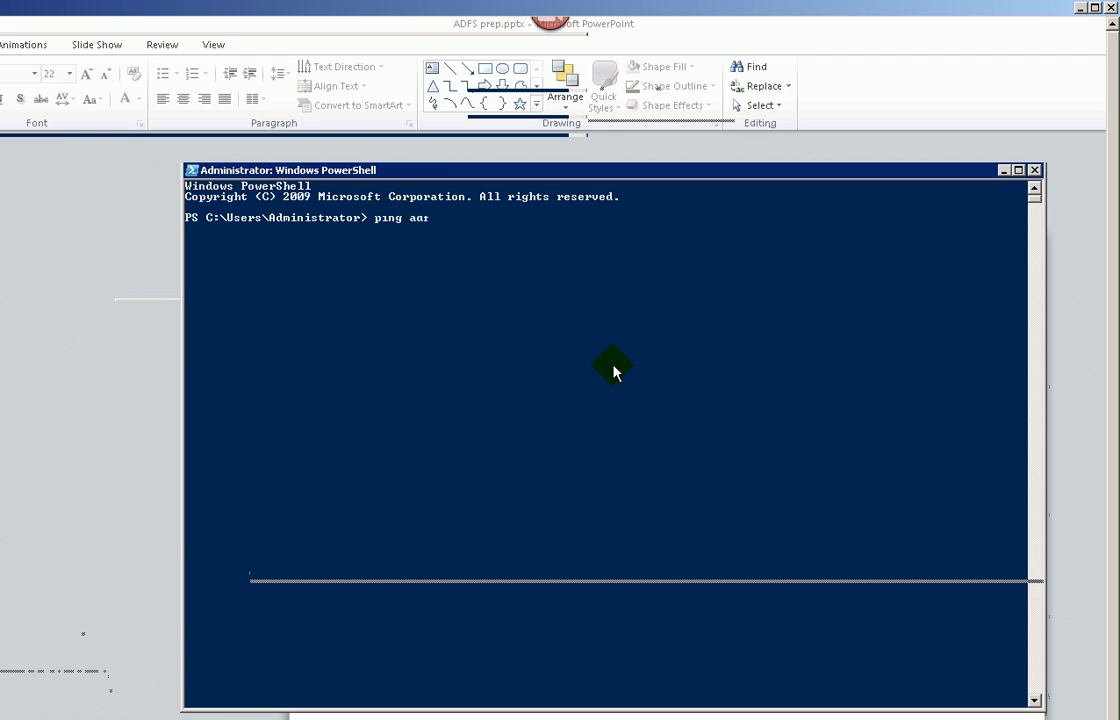
text(saccount)
key(Return)
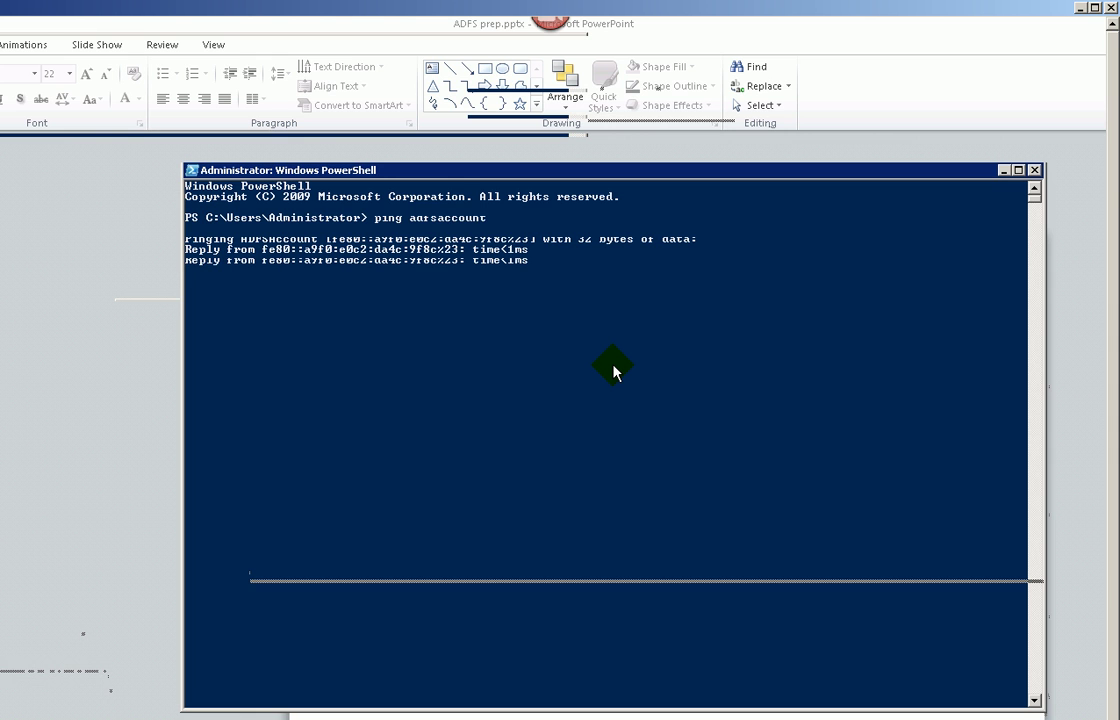
- Recall the previous ping command to prepare an IPv4 ping of adfsaccount
key(Up)
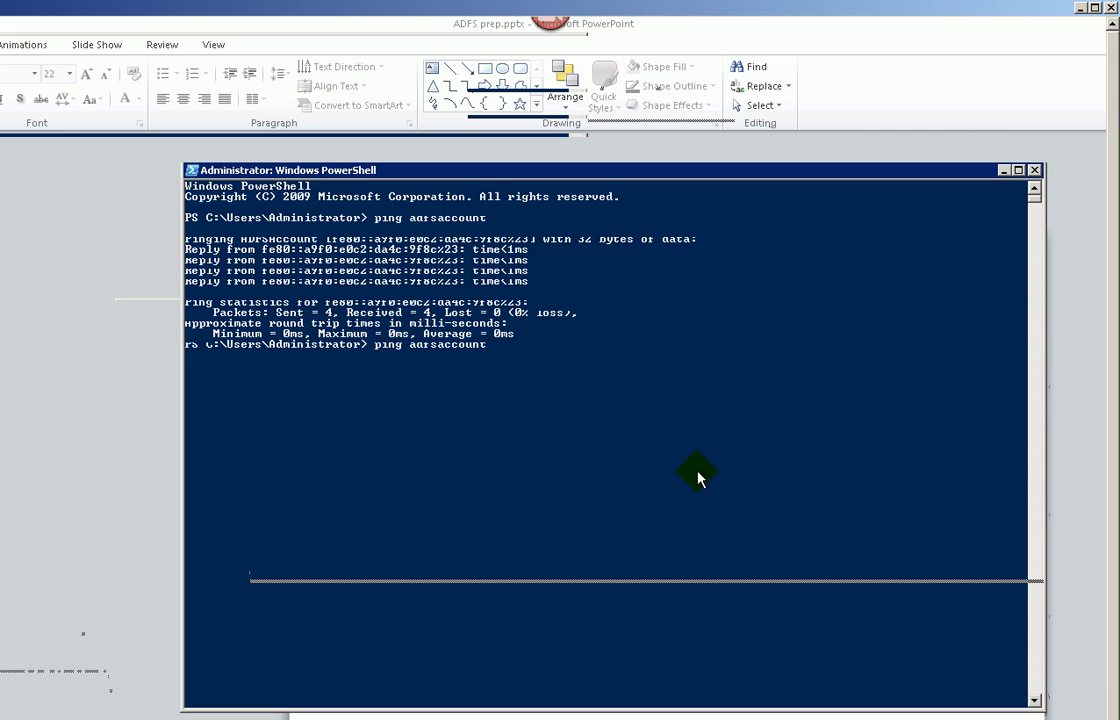
click(667, 453)
key(Escape)
click(667, 453)
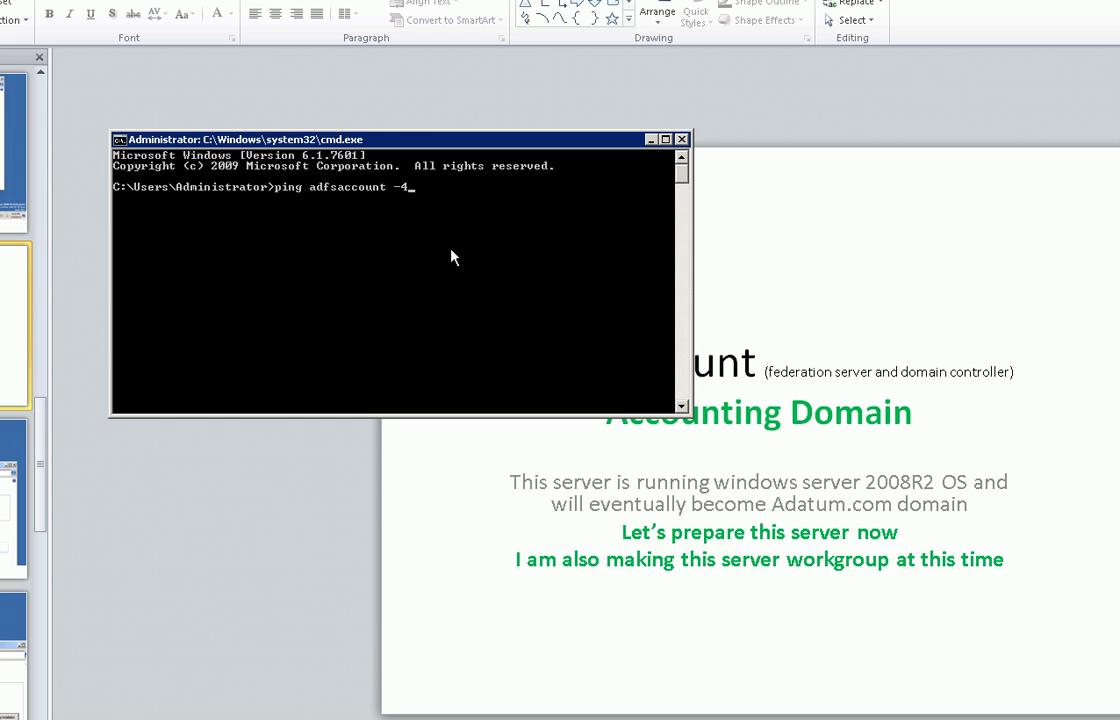
- Ping adfsaccount over IPv4 (192.168.1.13, 0% loss), close cmd, and return to the ADFSAccount slide
key(Return)
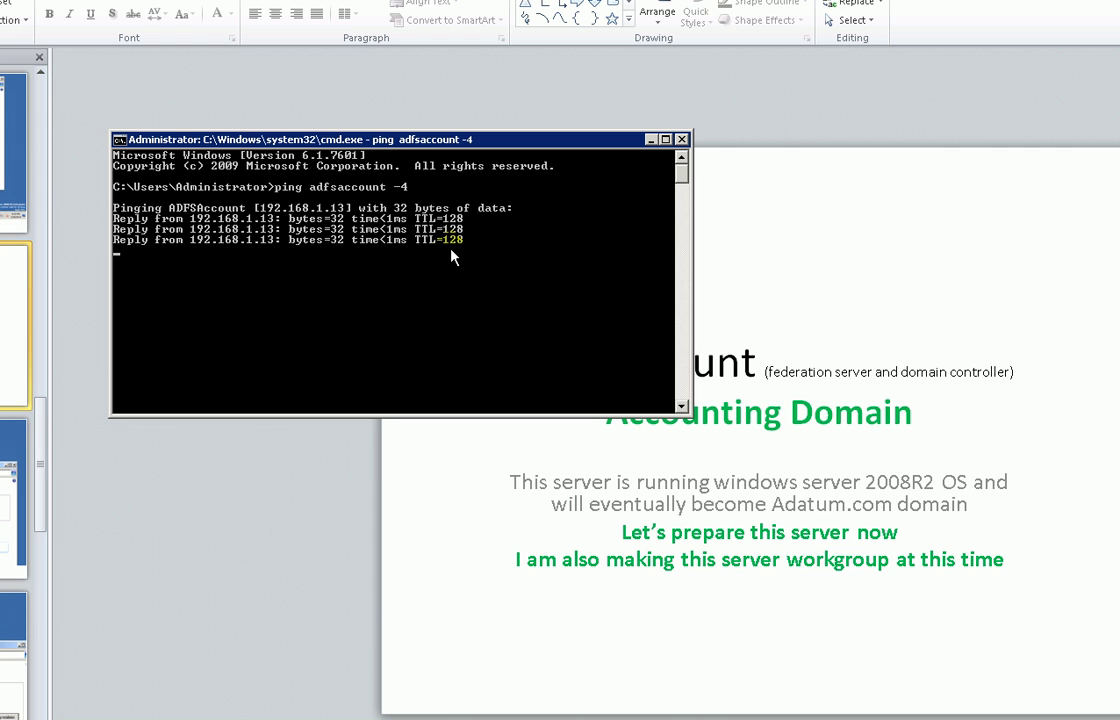
key(alt+F4)
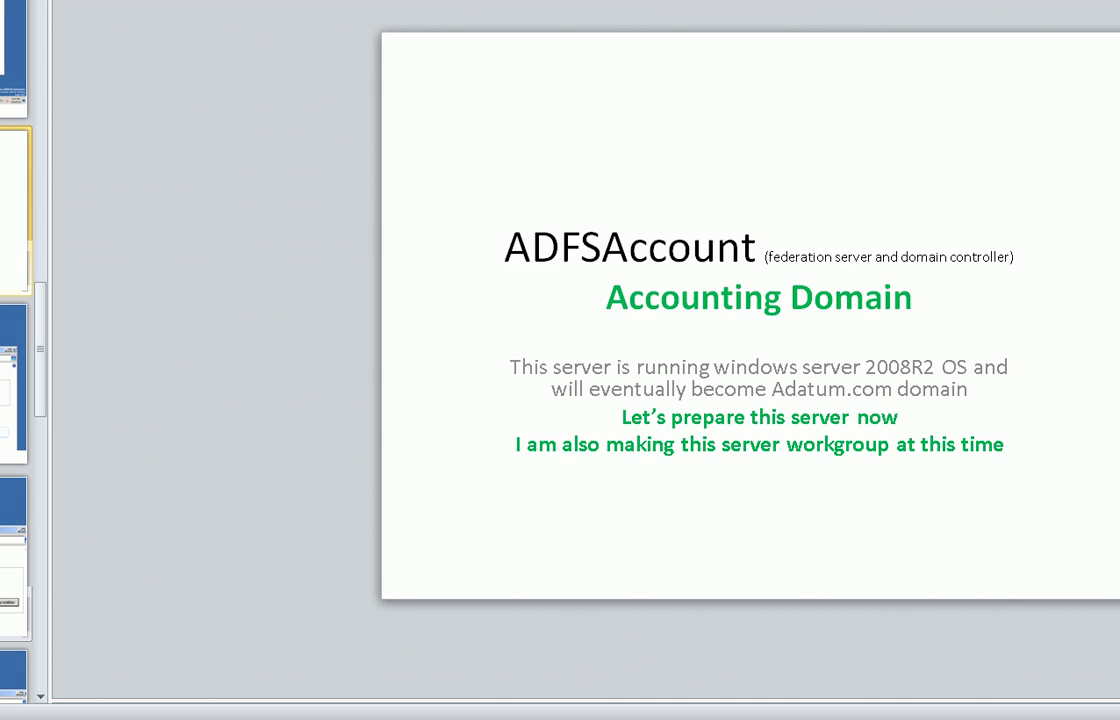
click(14, 560)
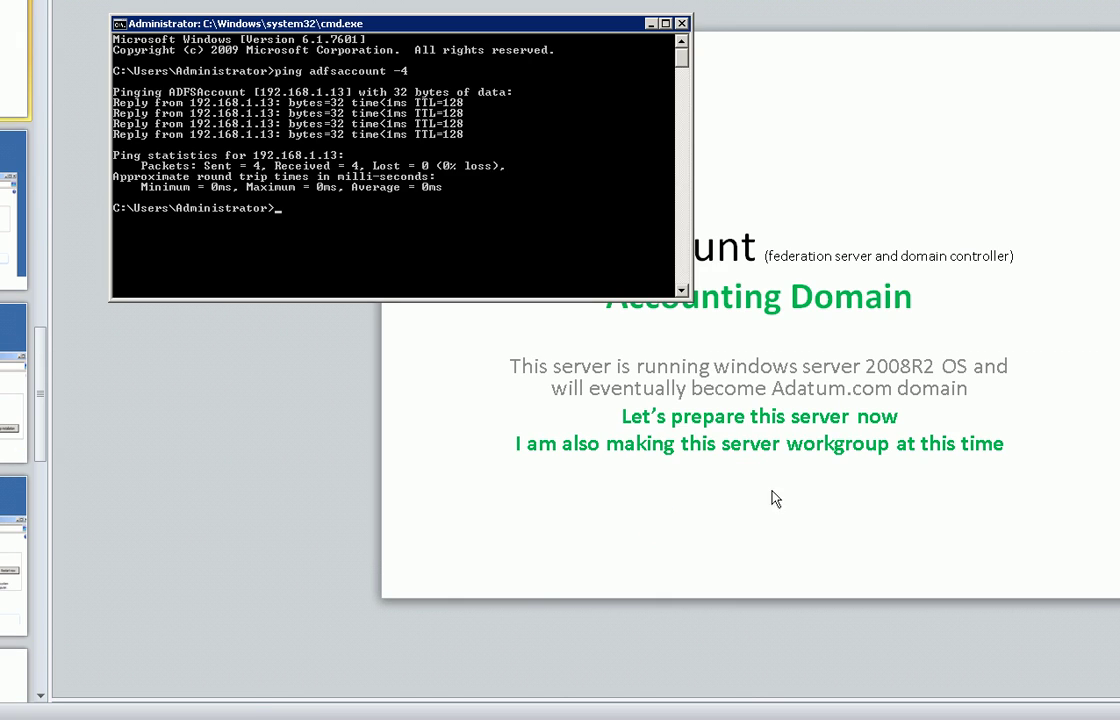
click(258, 708)
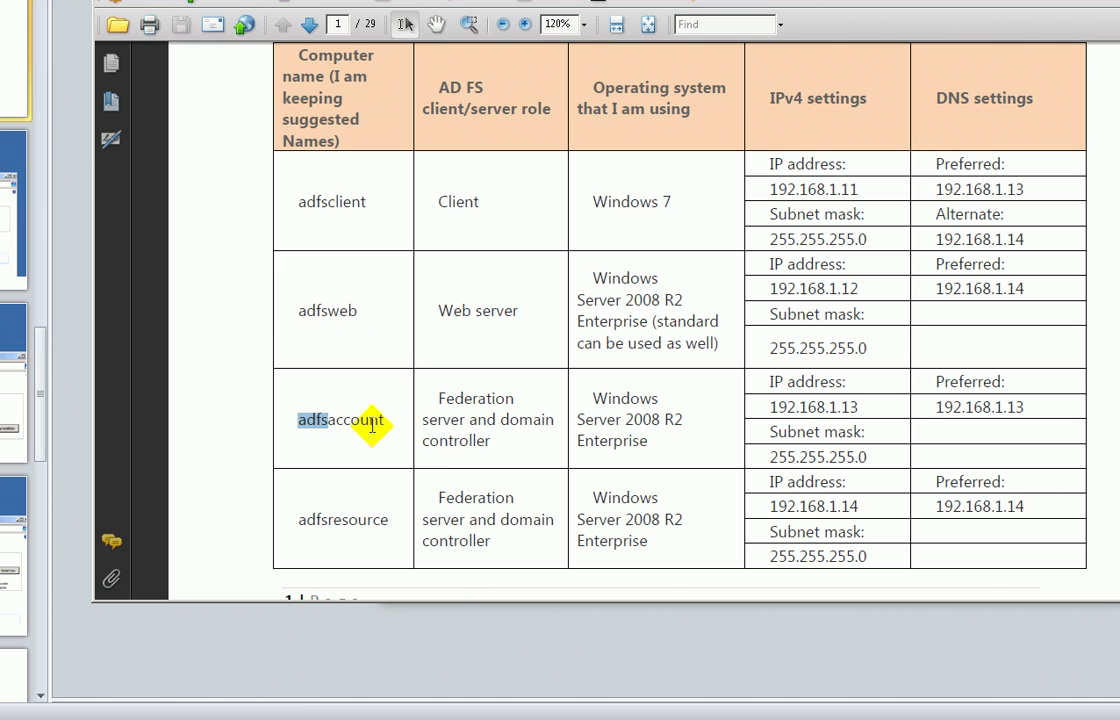
- Confirm adfsaccount's IP 192.168.1.13 in the guide table and launch Remote Desktop with mstsc
drag(770, 407, 893, 408)
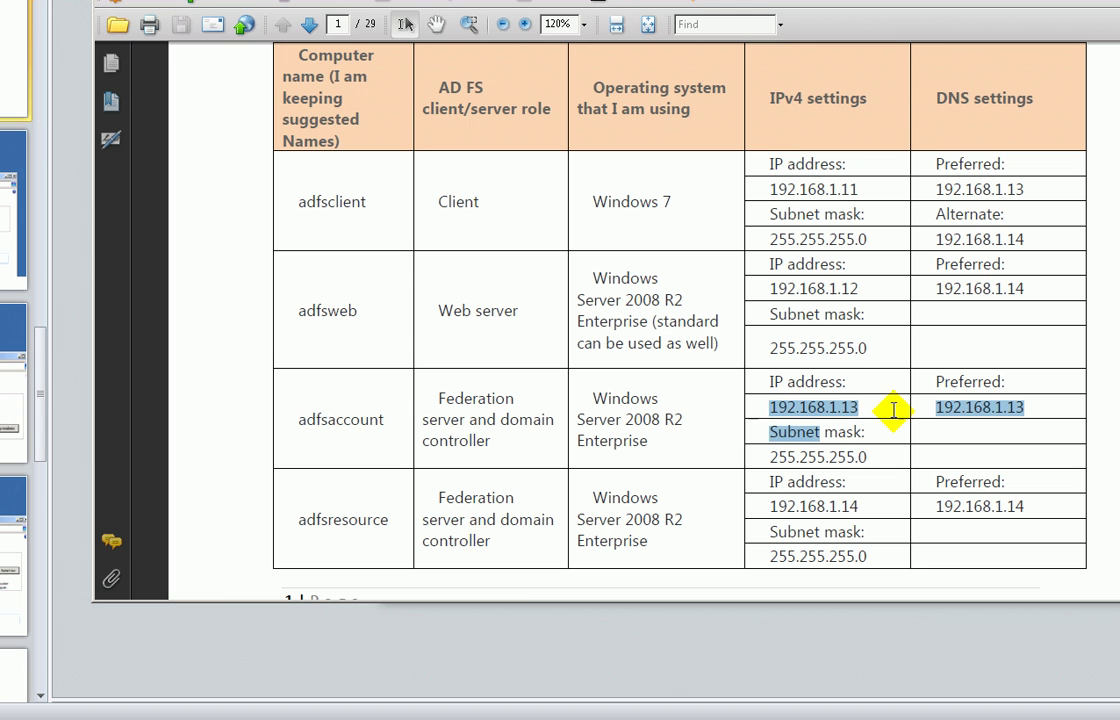
key(alt+Tab)
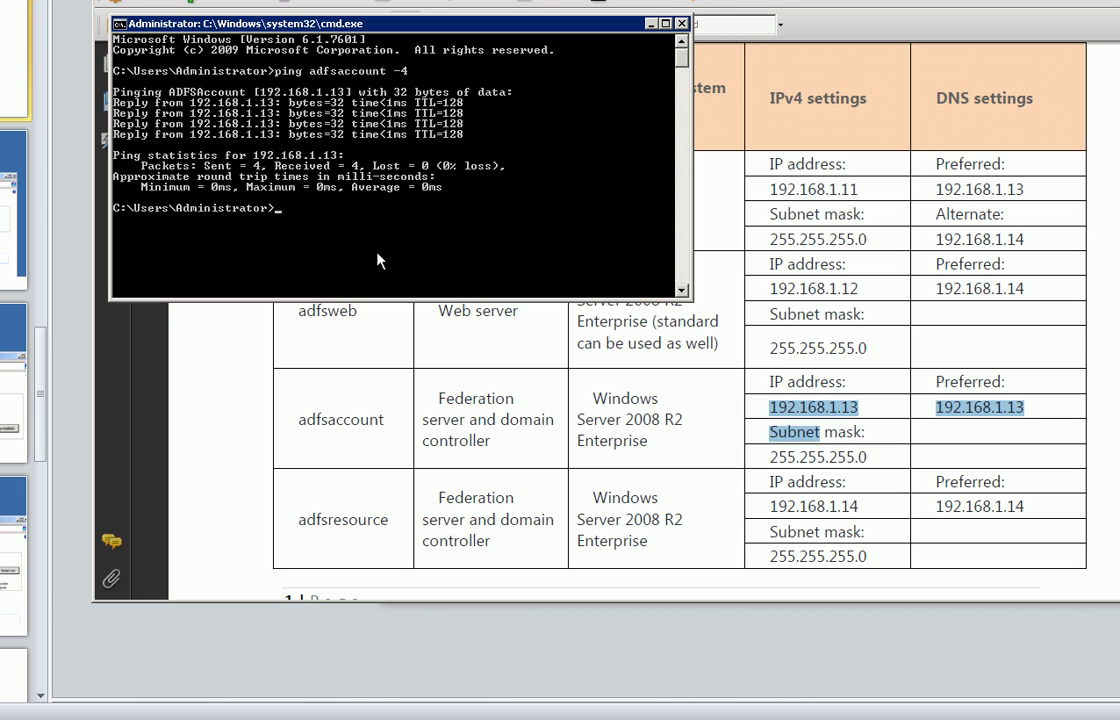
text(mstsc)
key(Return)
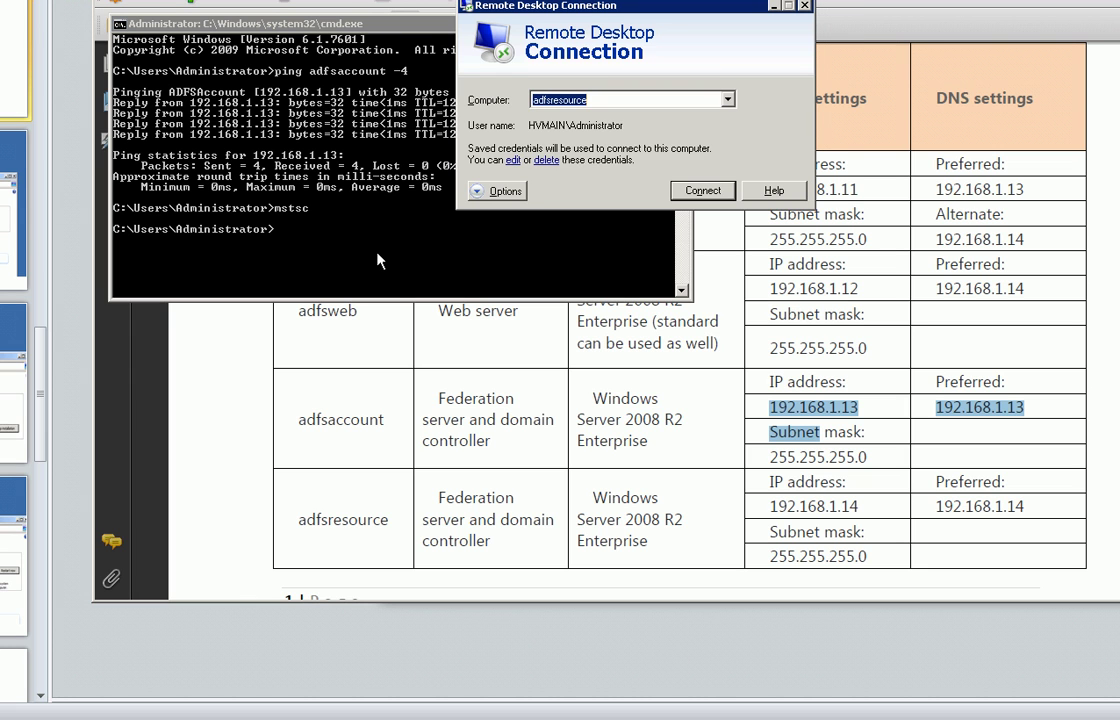
- Connect to adfsaccount over Remote Desktop, accepting the untrusted certificate warning
text(adfsaccount)
key(Return)
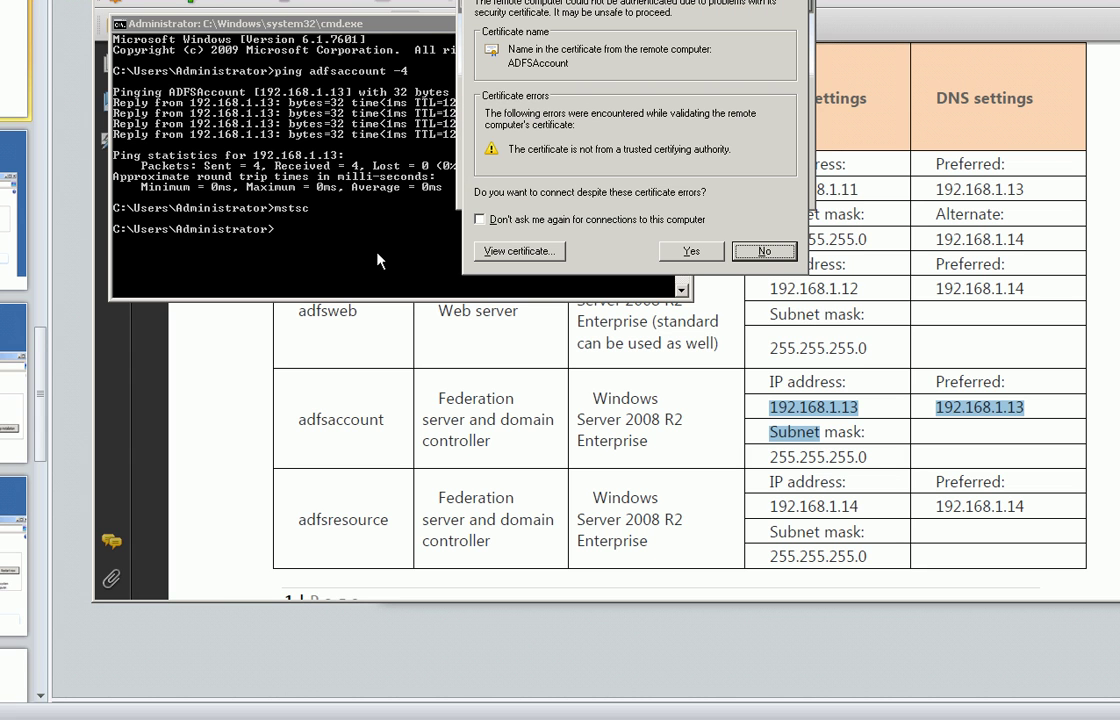
click(684, 252)
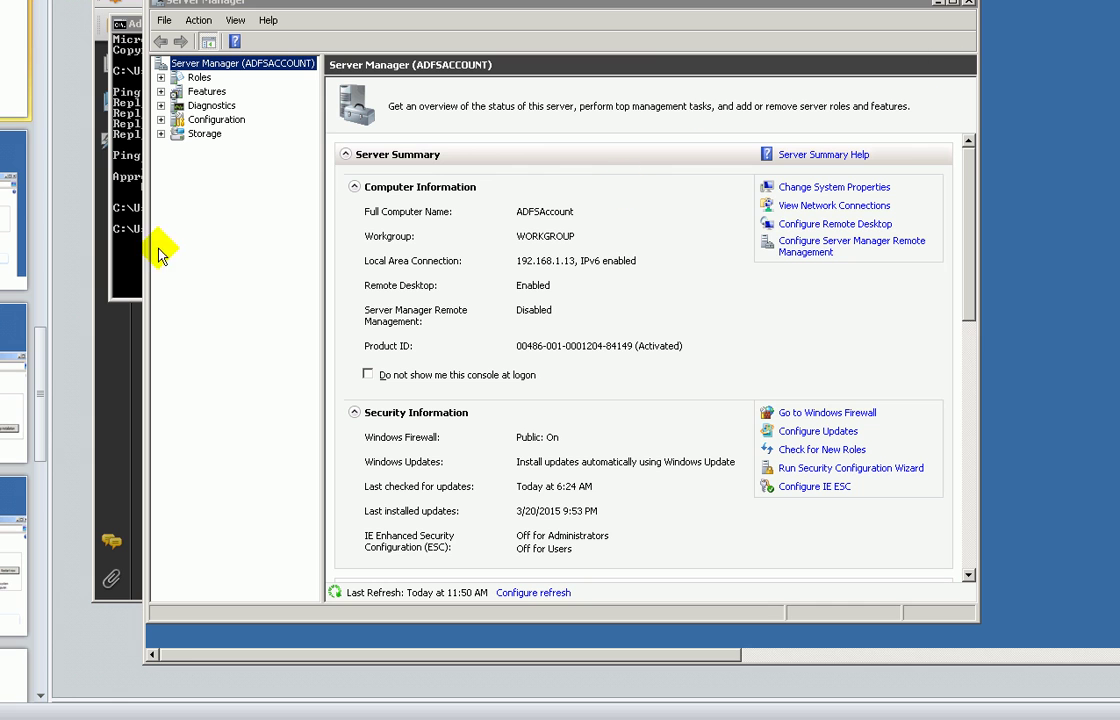
- Close Server Manager and highlight the Subnet in adfsaccount's IPv4 settings in the guide
click(968, 3)
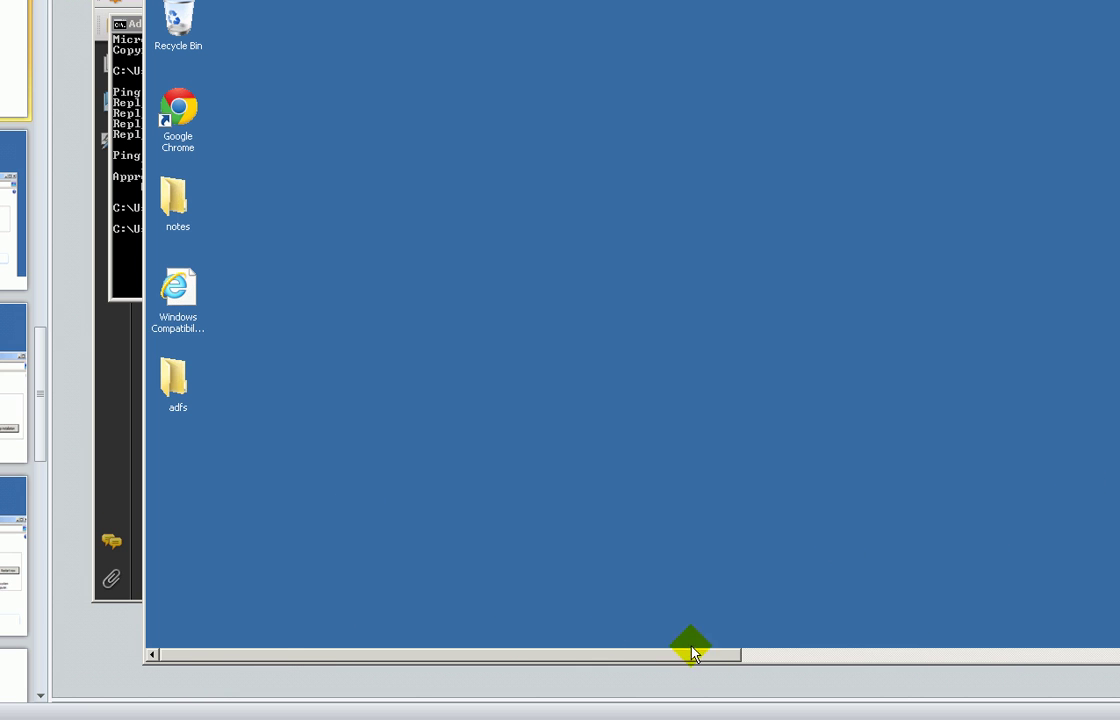
drag(714, 649, 492, 667)
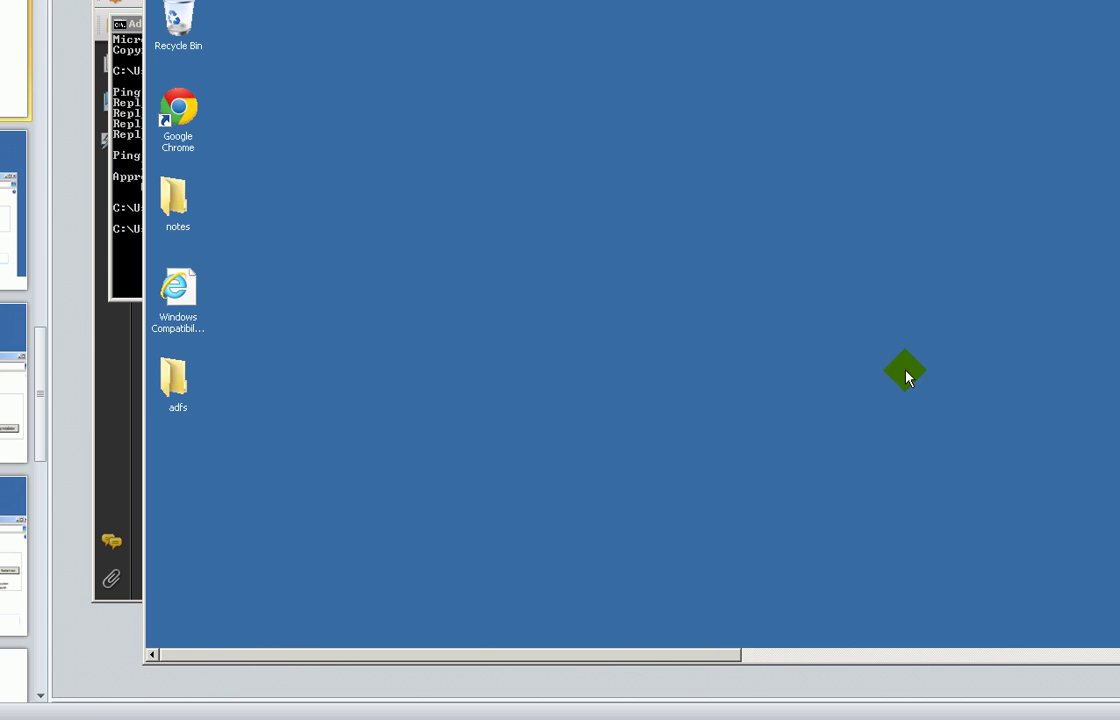
drag(1060, 1, 975, 10)
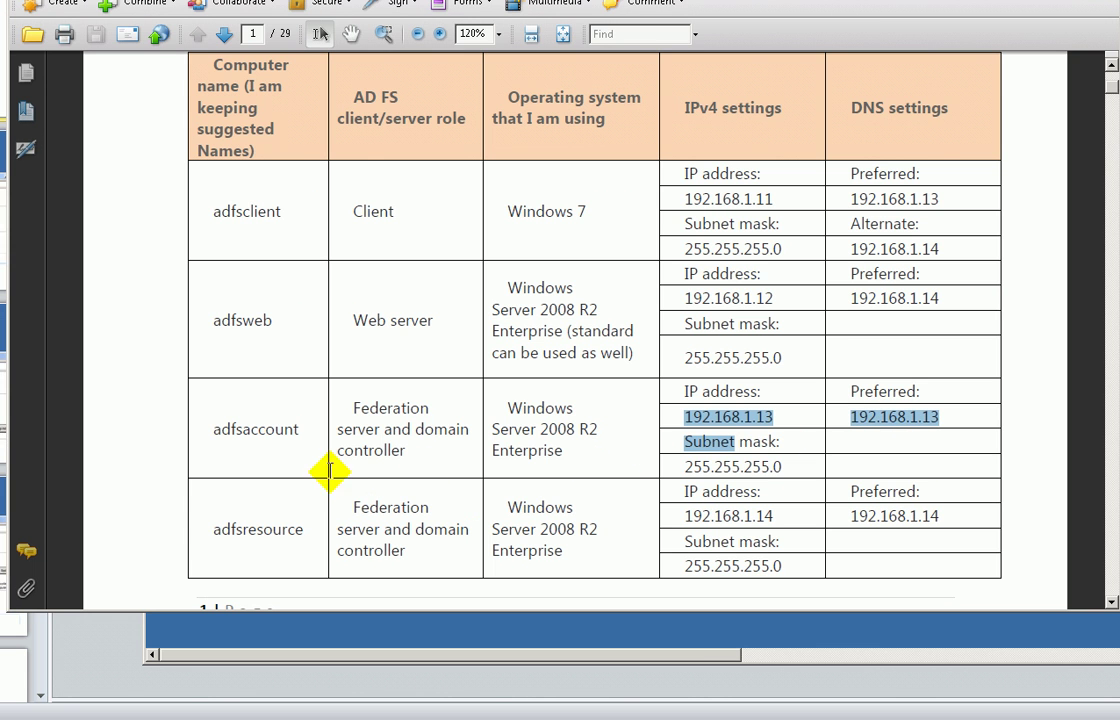
drag(757, 440, 736, 441)
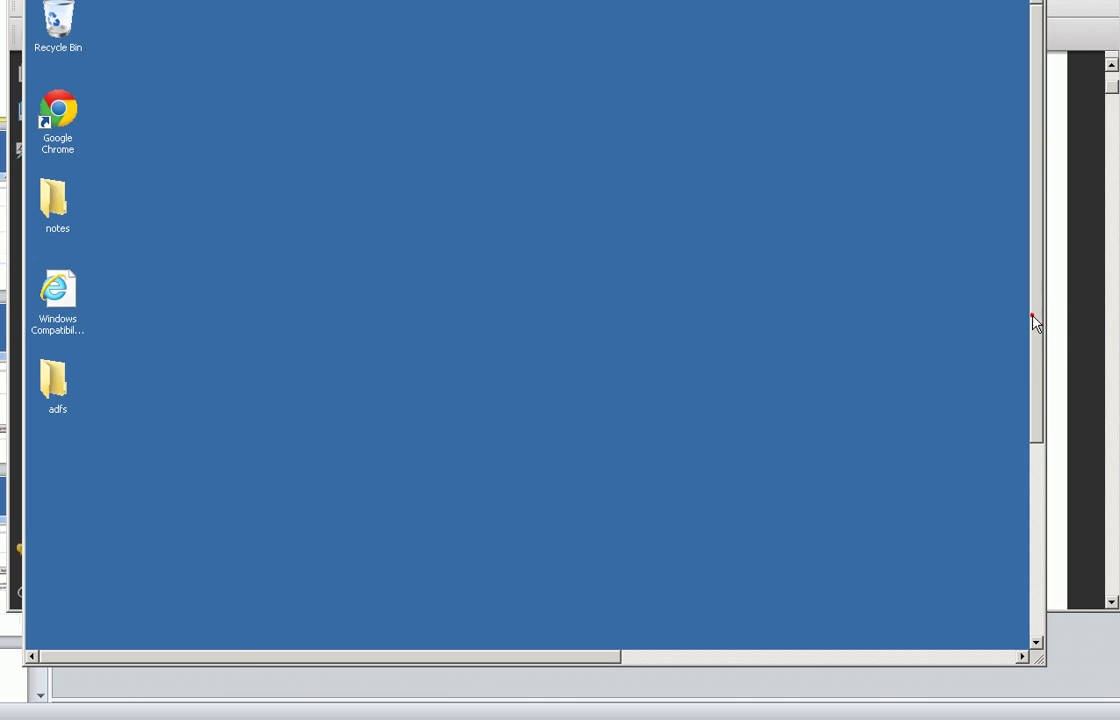
click(1036, 458)
- Open a Command Prompt from the remote server's Start menu
click(73, 638)
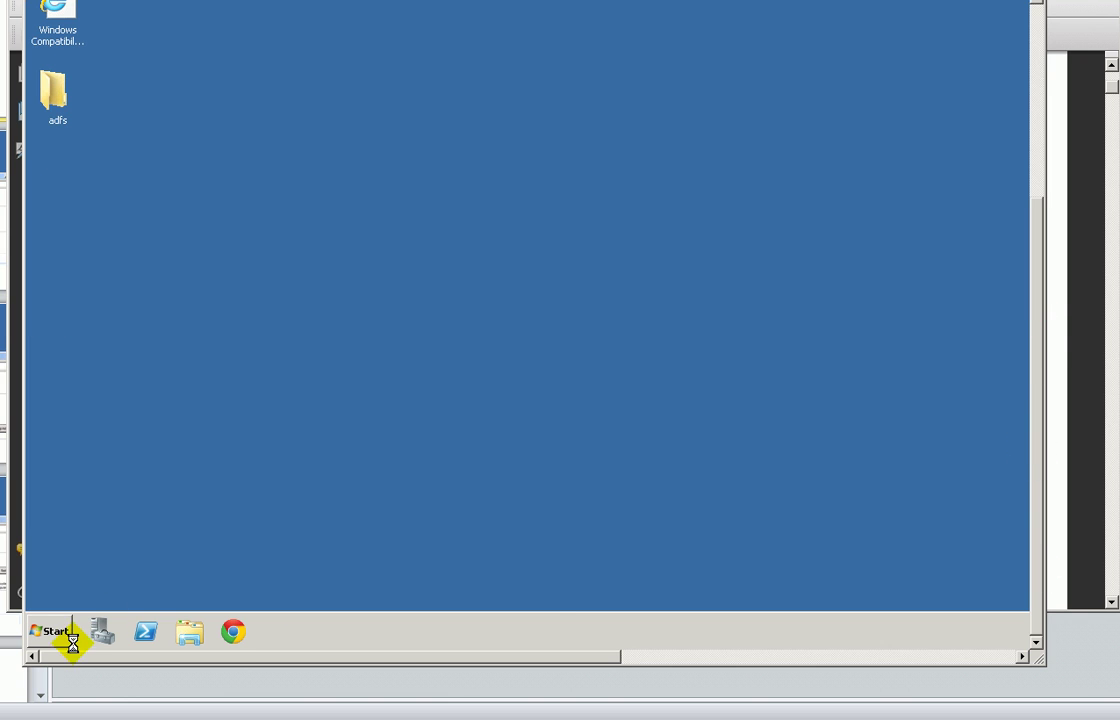
click(108, 262)
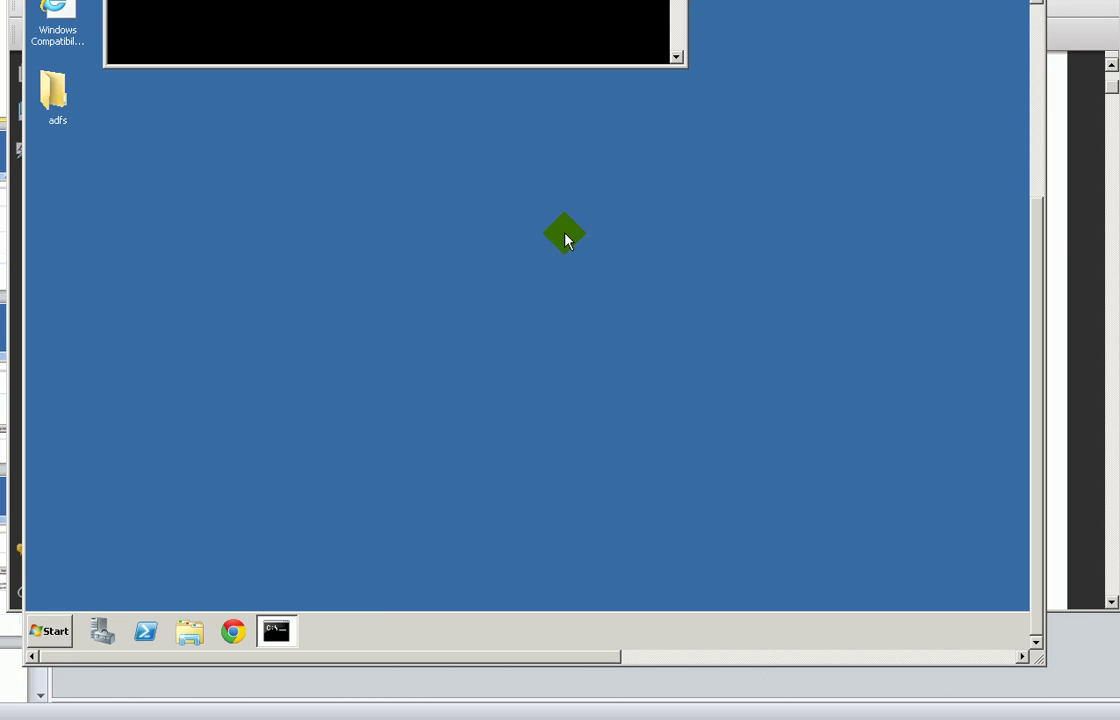
click(1035, 250)
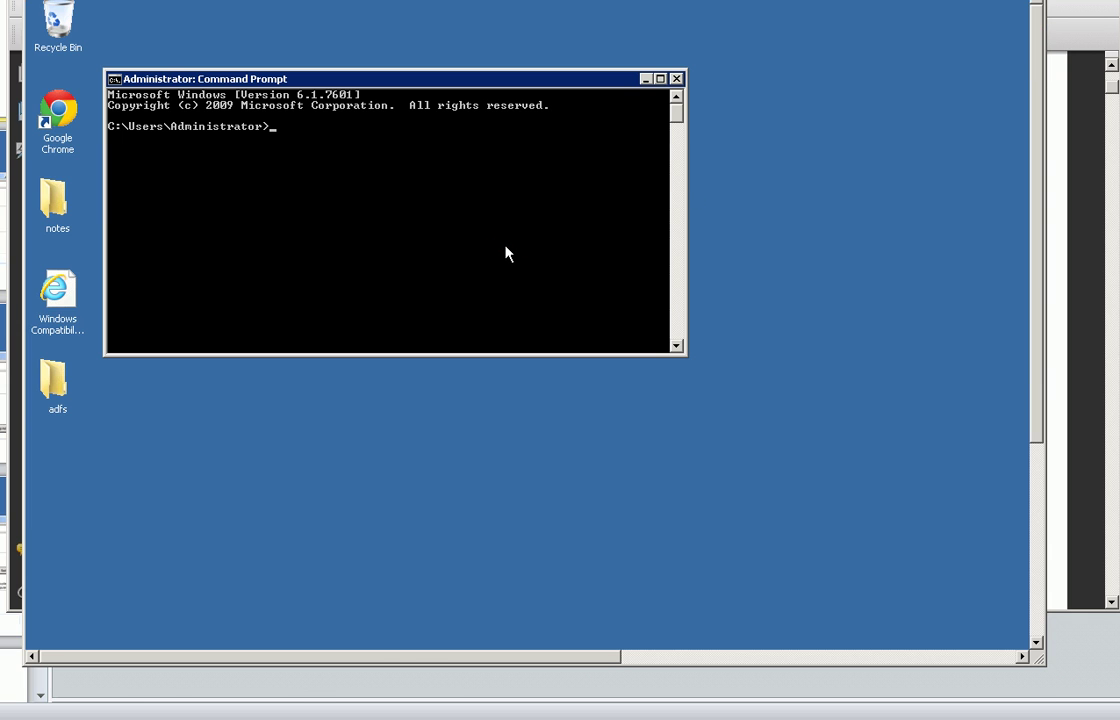
- Run control system to confirm ADFSAccount in WORKGROUP, then run ipconfig on the server
text(control system)
key(Return)
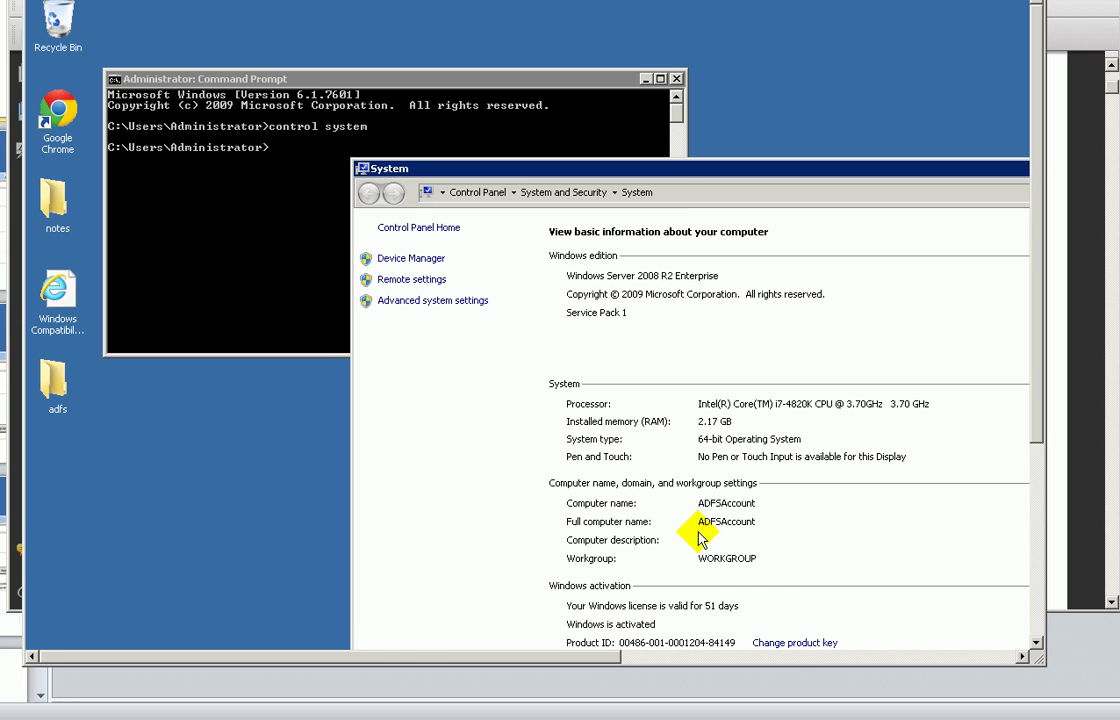
click(280, 230)
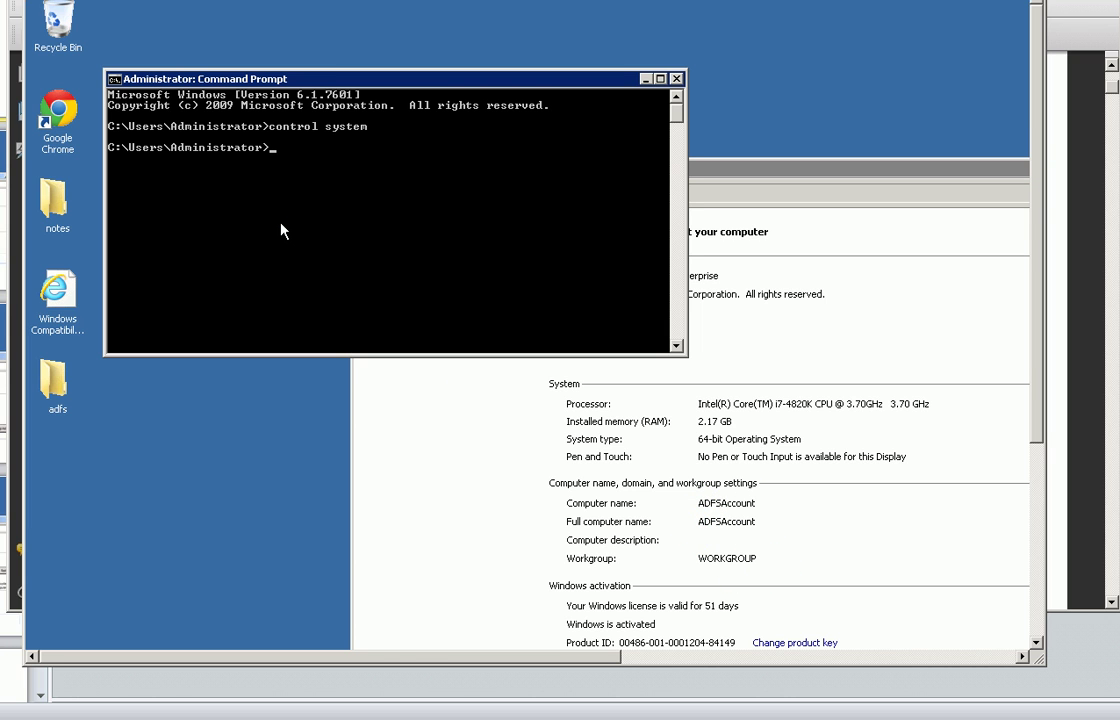
text(ipconfig)
key(Return)
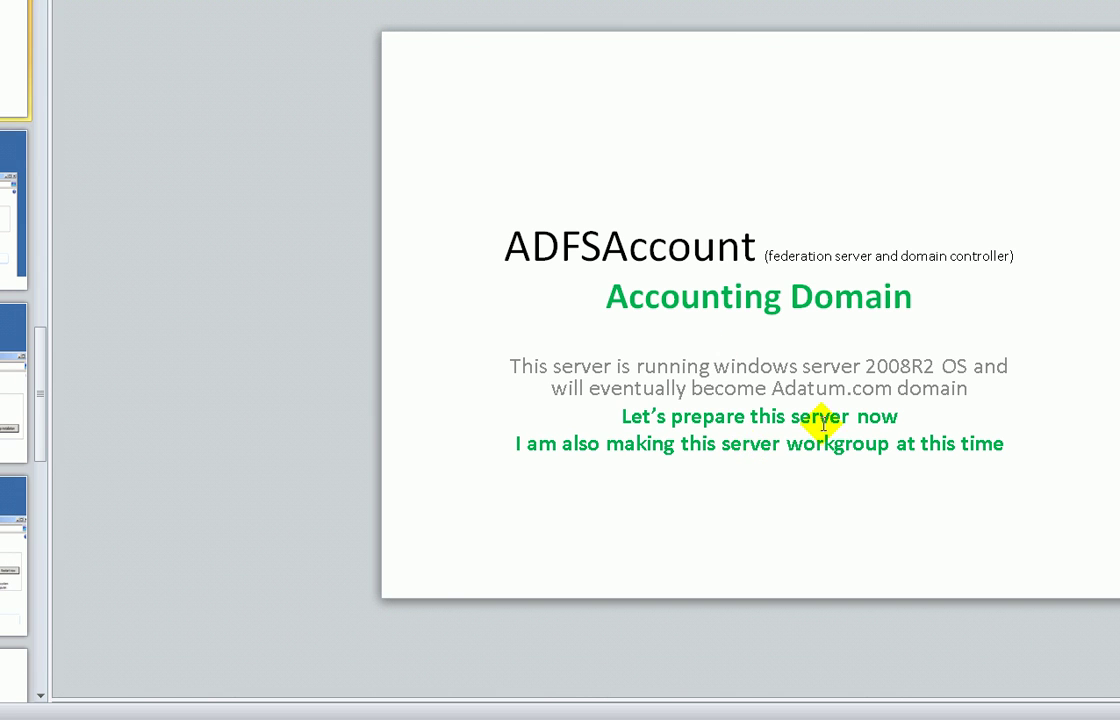
- Step through the Windows Update screenshot slides to the ADFSWeb (web server) slide
click(737, 388)
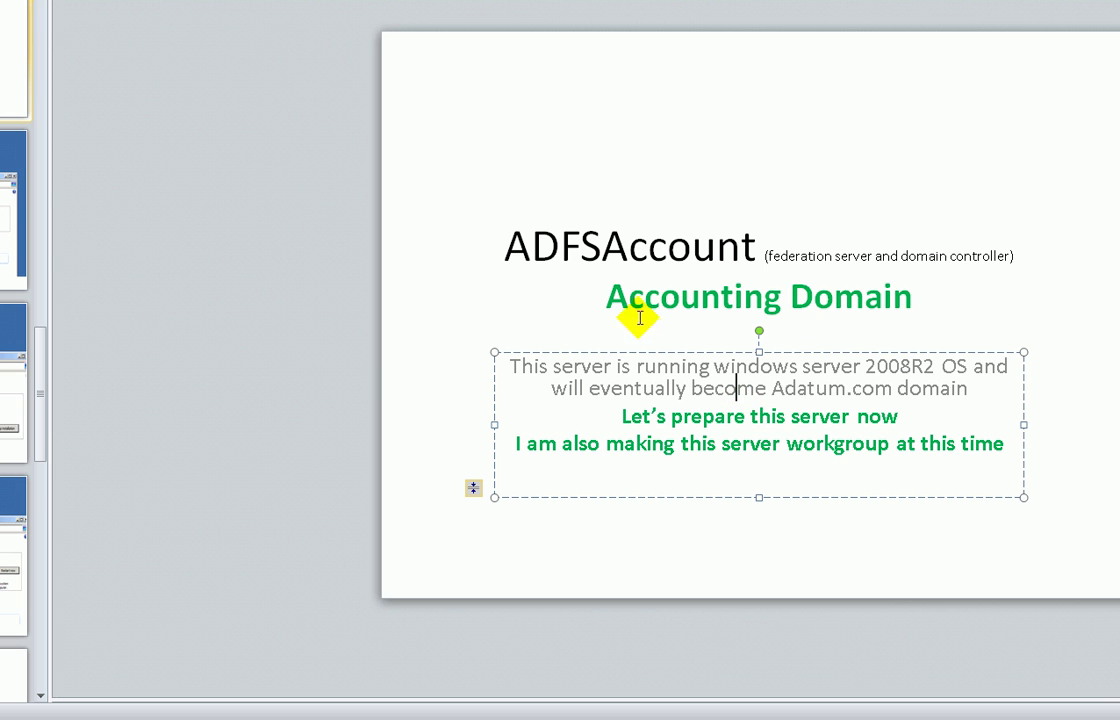
click(12, 210)
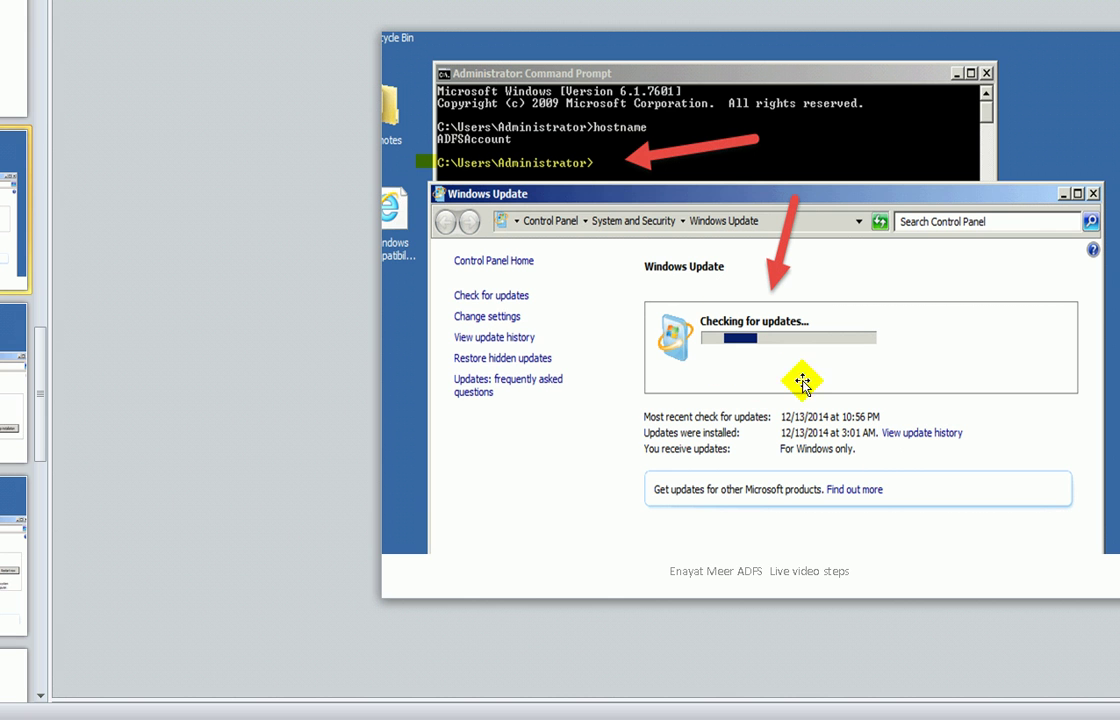
click(14, 380)
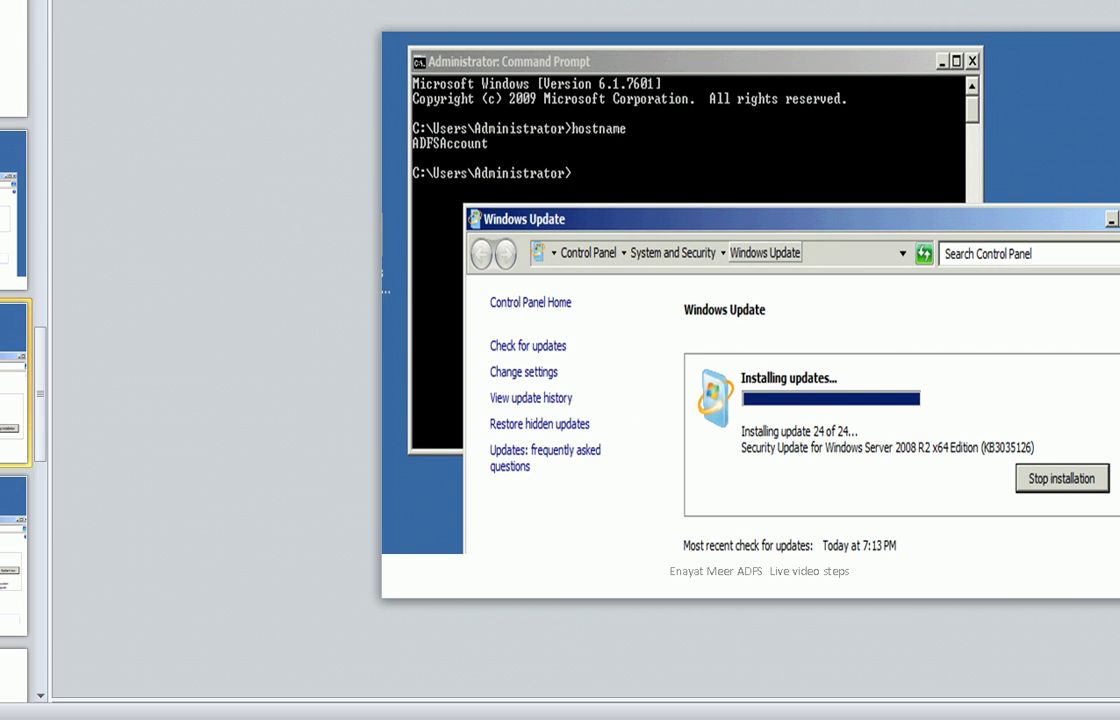
key(Down)
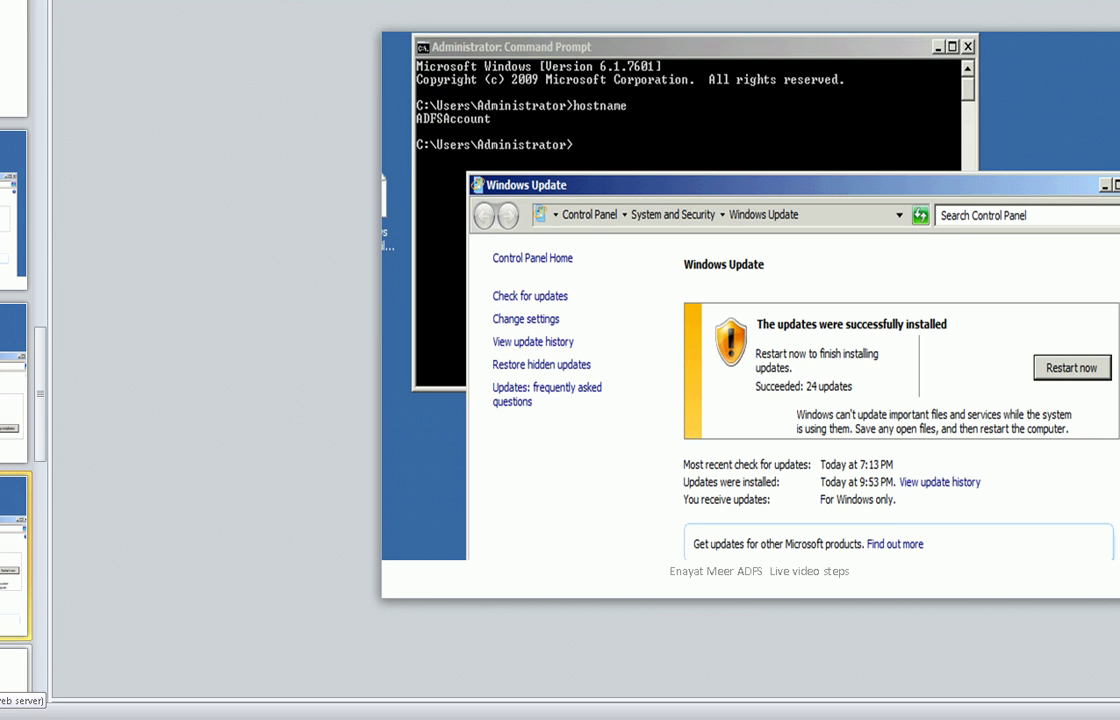
click(15, 672)
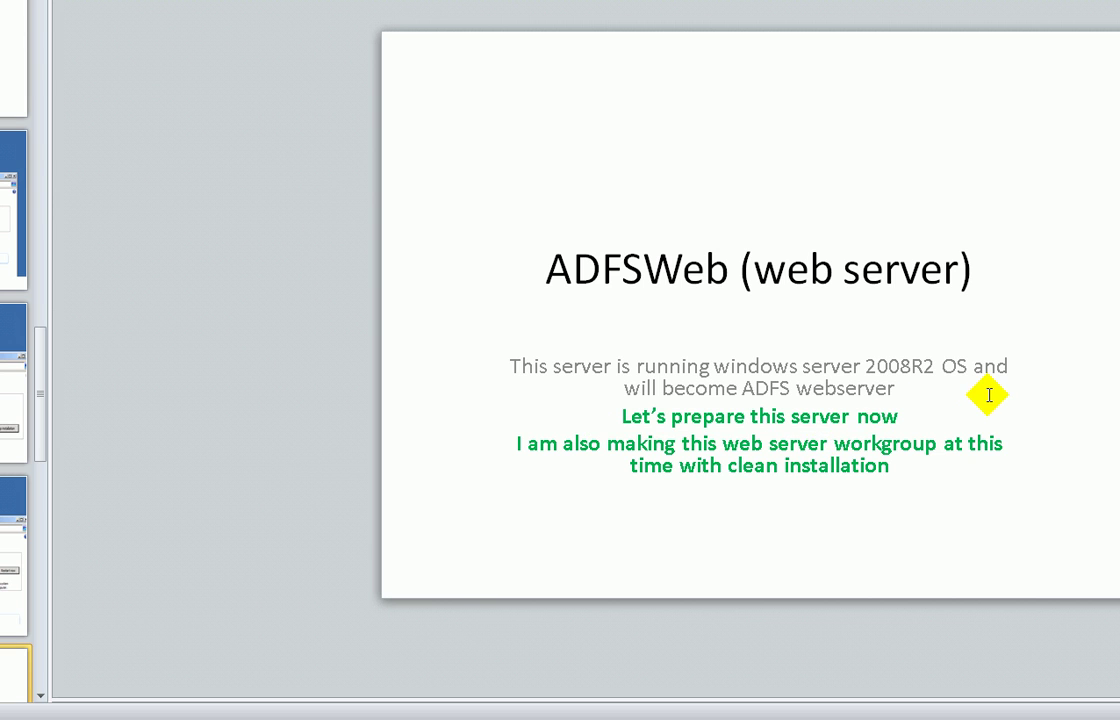
click(742, 388)
drag(742, 388, 892, 389)
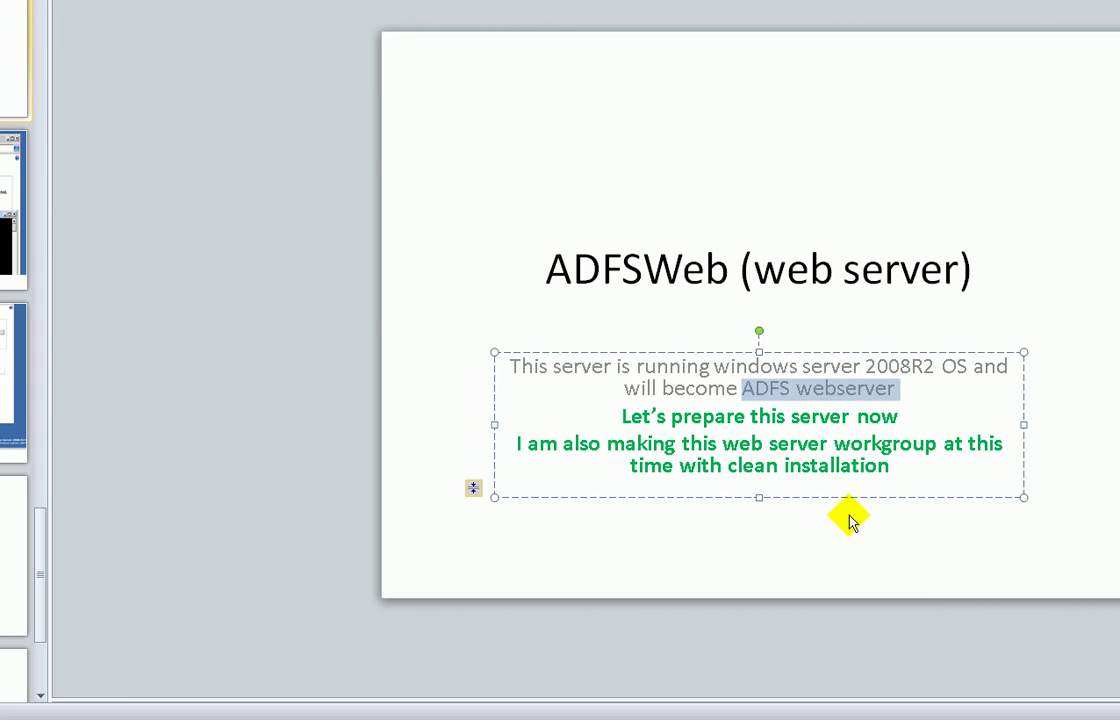
click(759, 531)
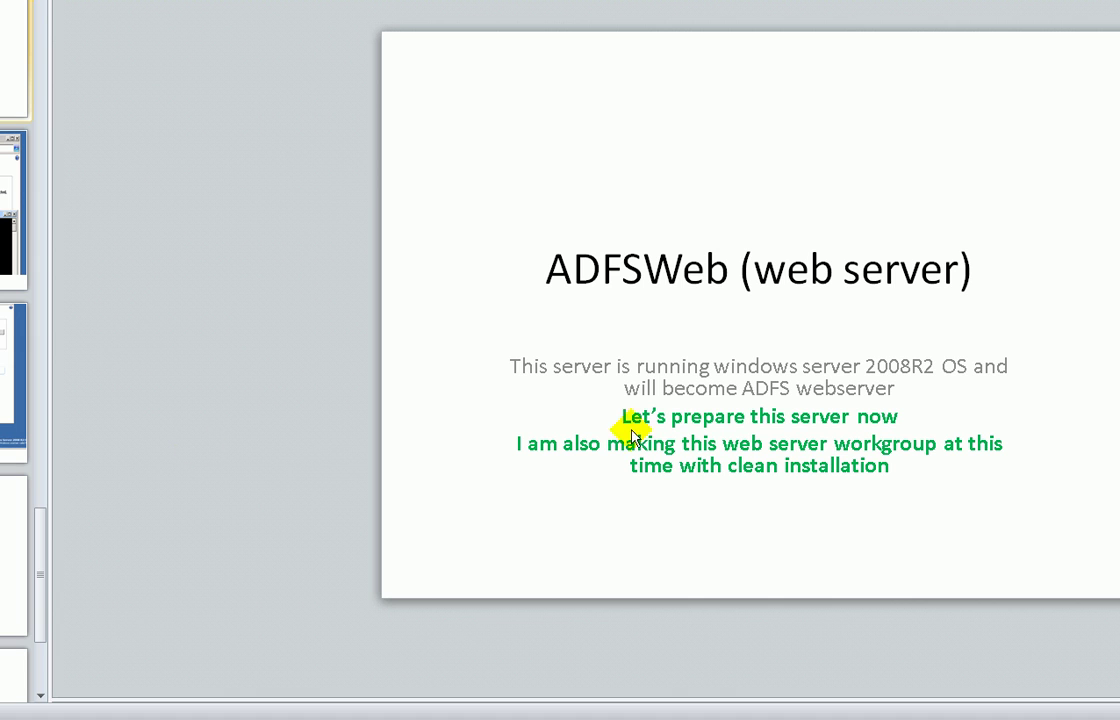
- Ping adfsweb over IPv4 from a new Command Prompt and confirm 192.168.1.12 in the guide
key(super)
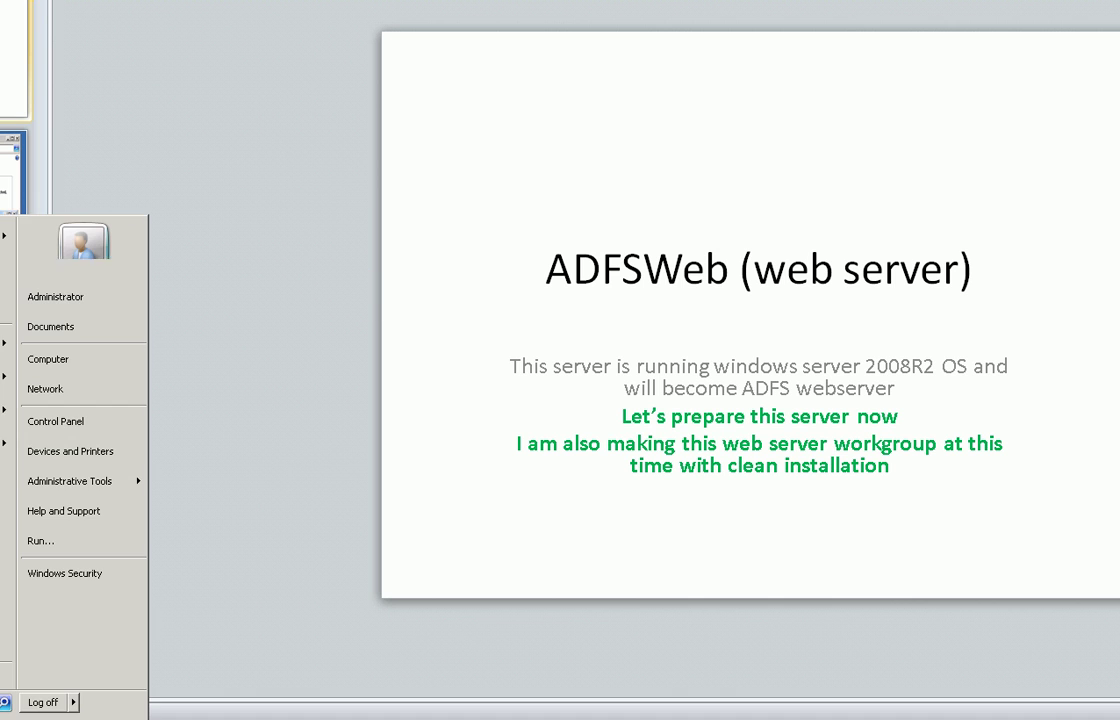
key(Return)
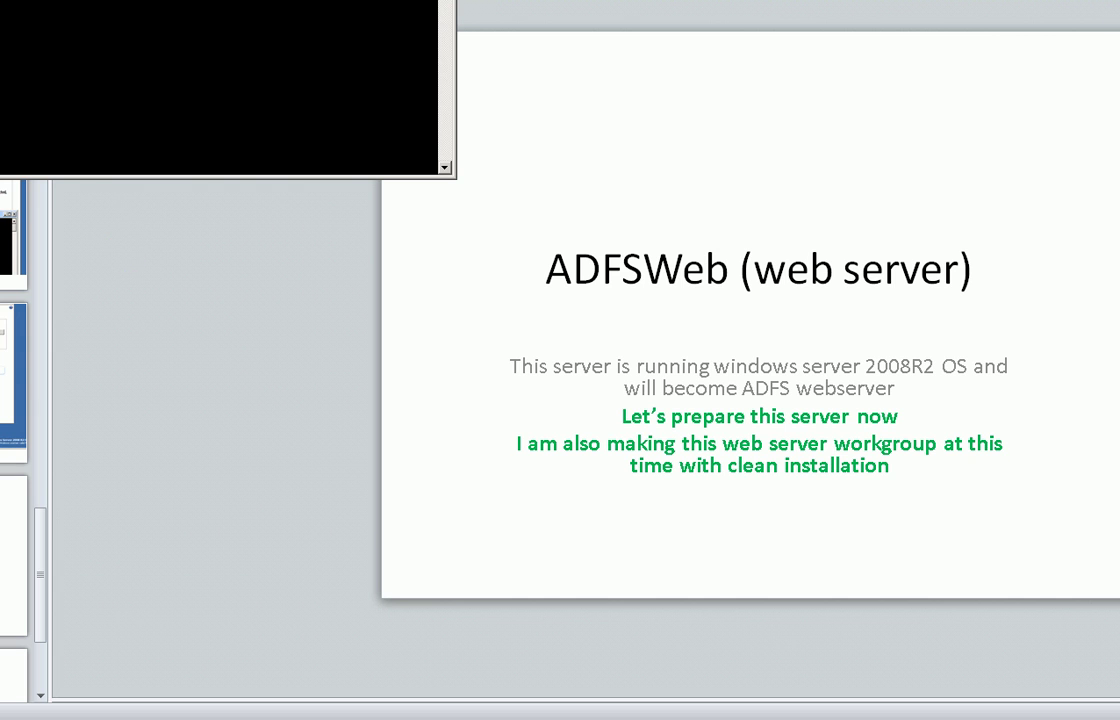
drag(329, 0, 583, 40)
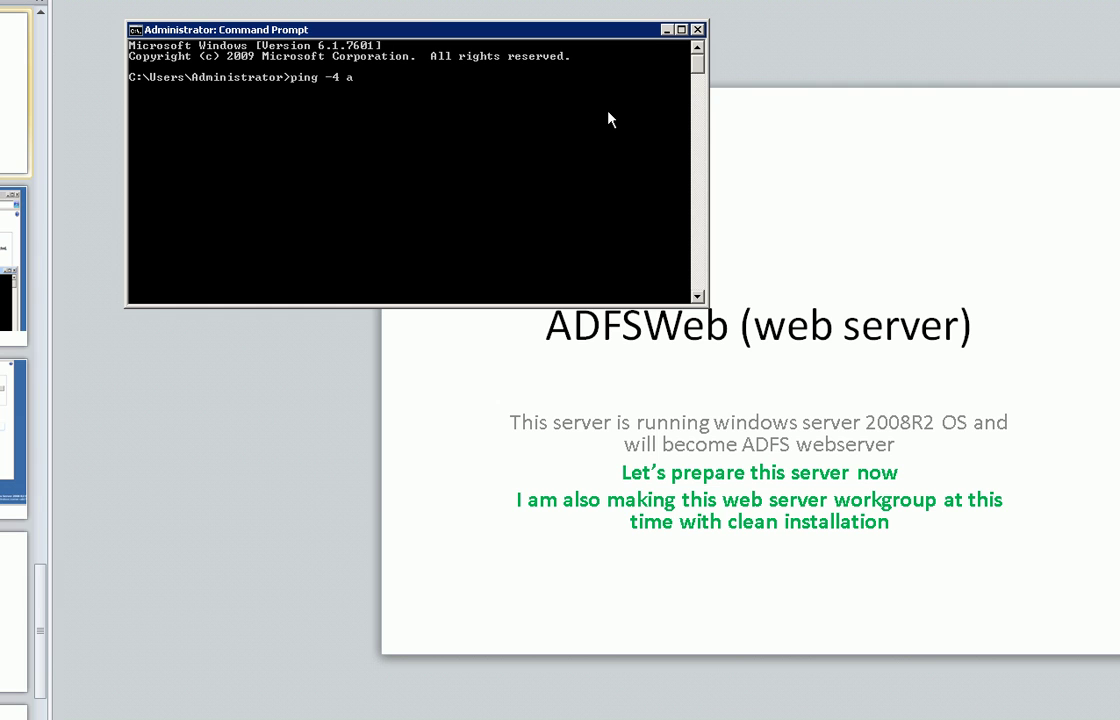
key(Return)
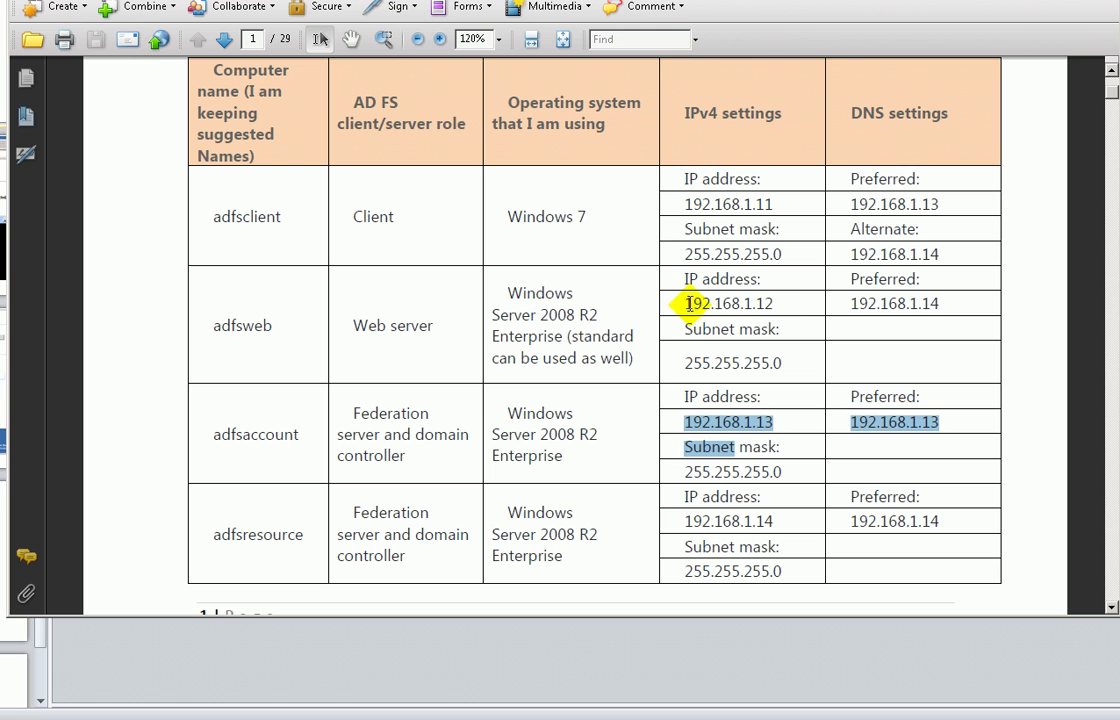
drag(690, 303, 775, 304)
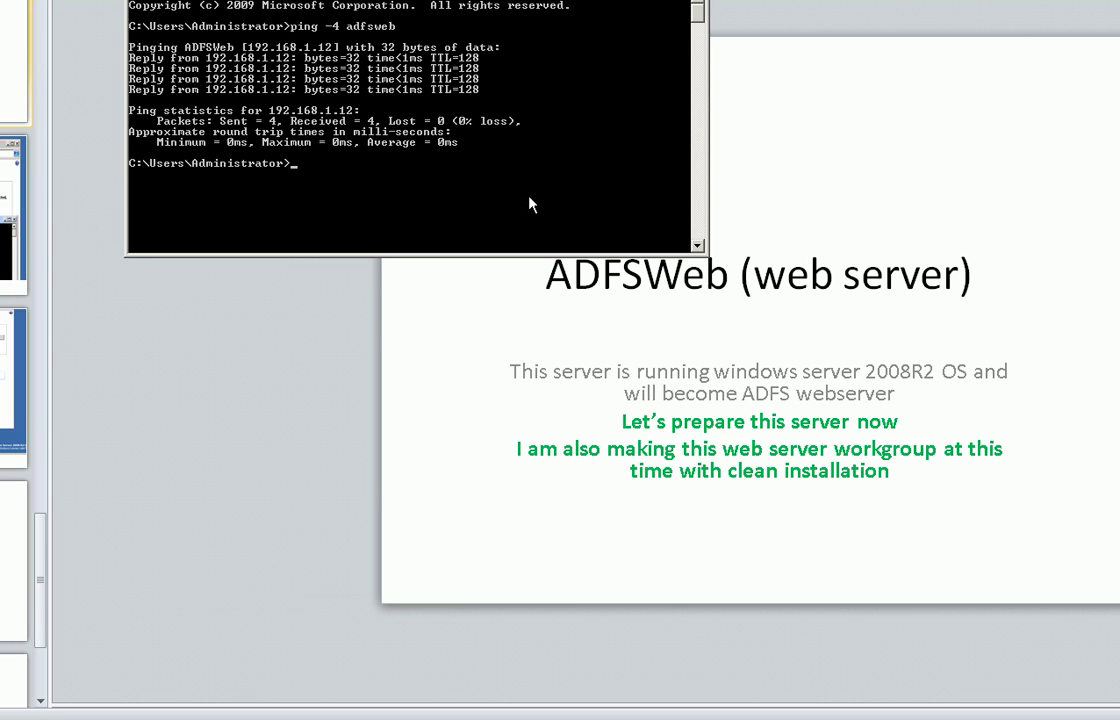
- Connect to adfsweb with the administrator password and accept the certificate warning
text(c)
key(Return)
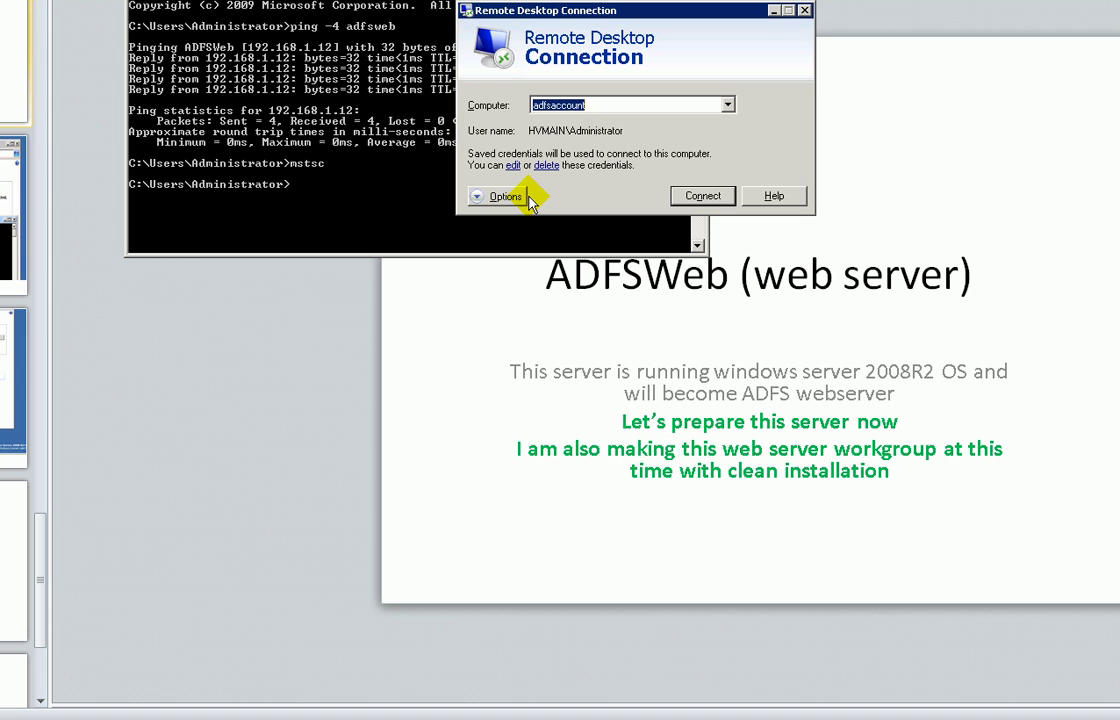
text(adfsweb)
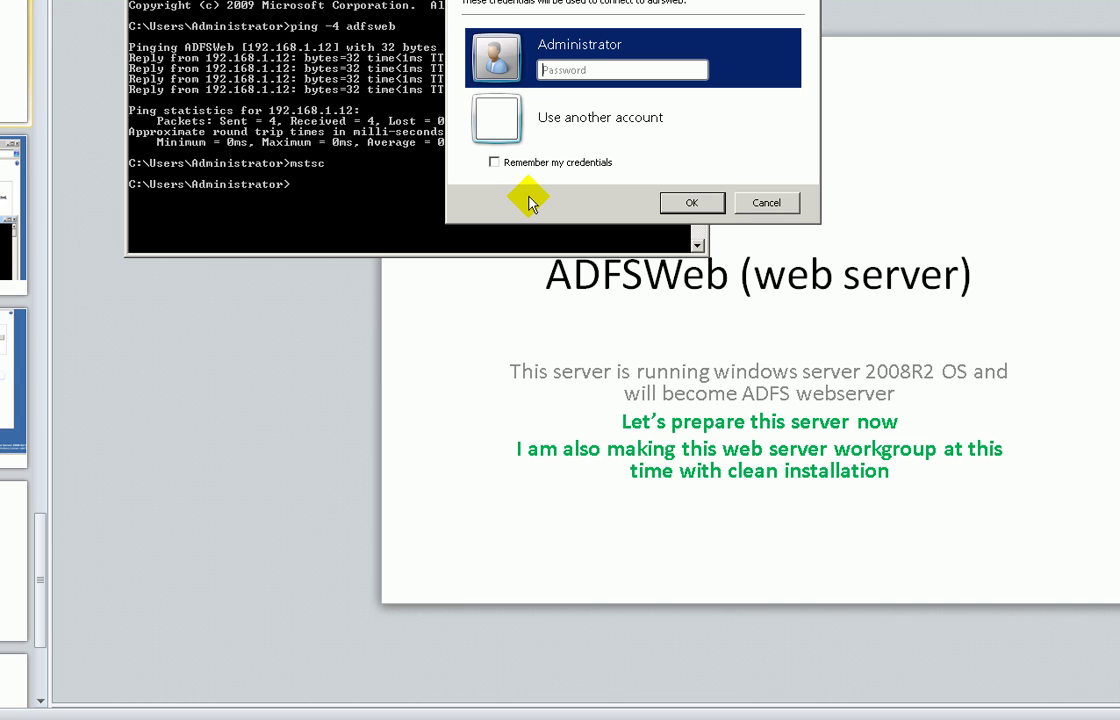
text(P)
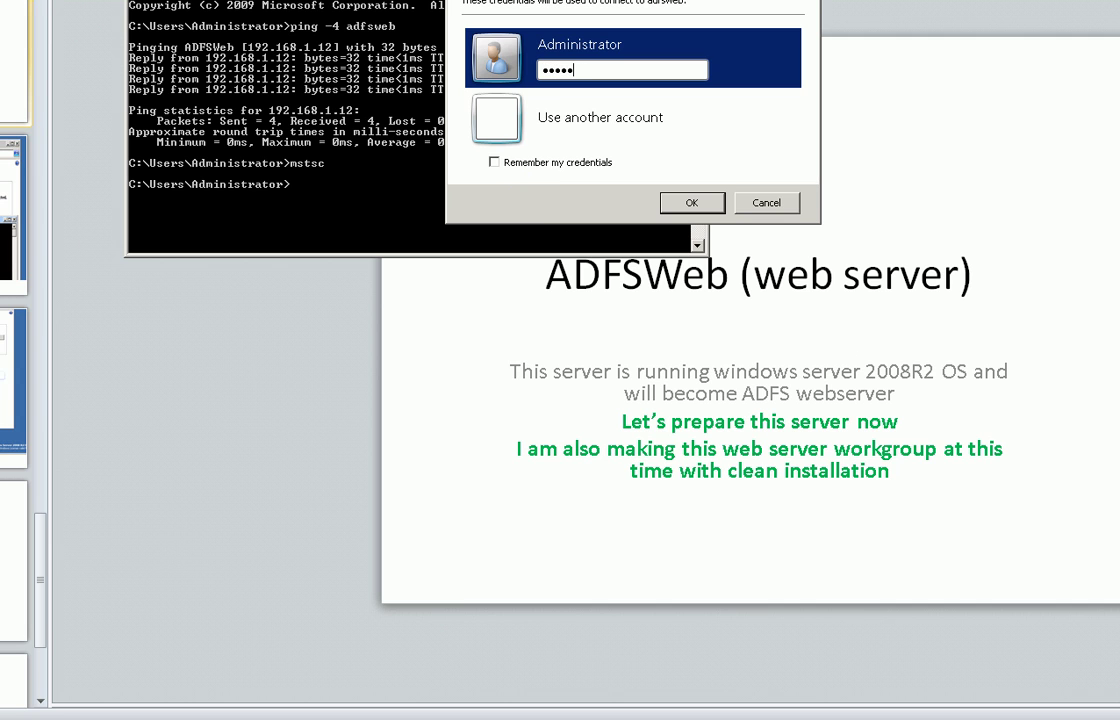
key(Return)
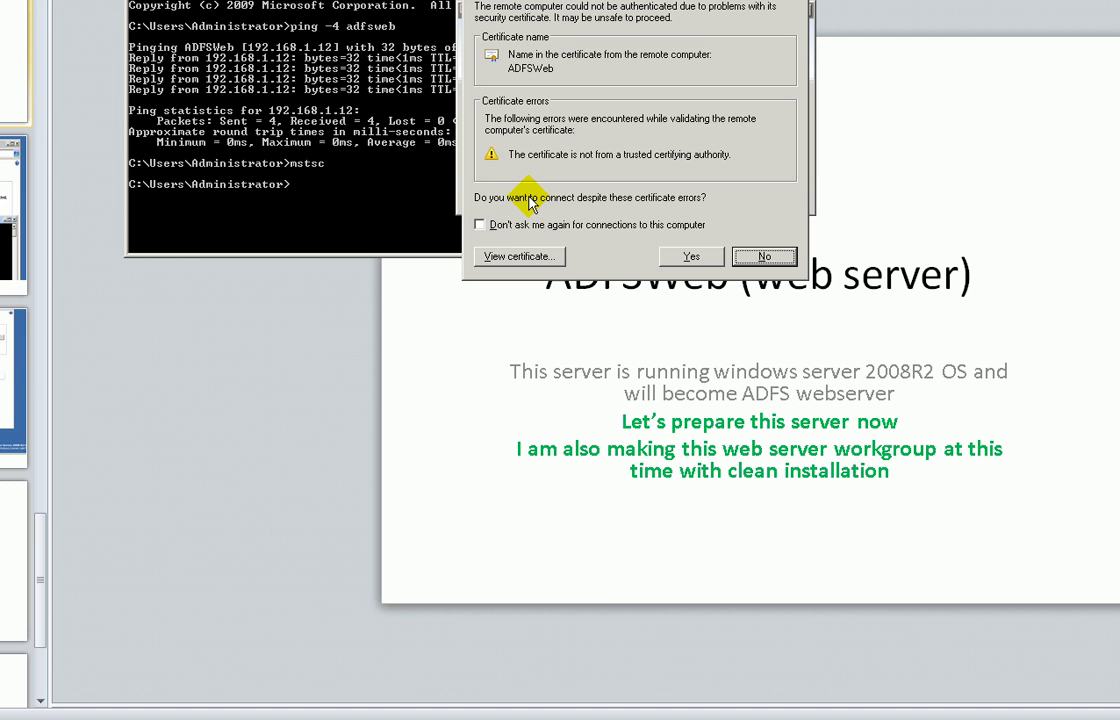
click(691, 256)
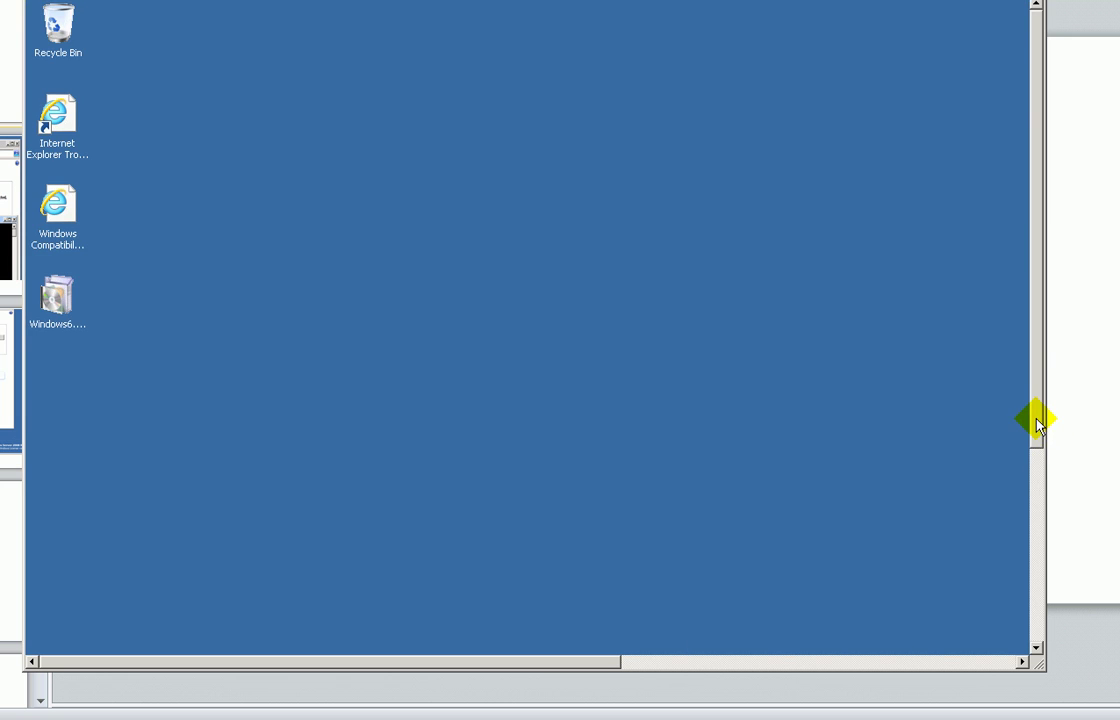
- Open the remote server's Computer system properties from the Start menu
drag(1037, 425, 803, 630)
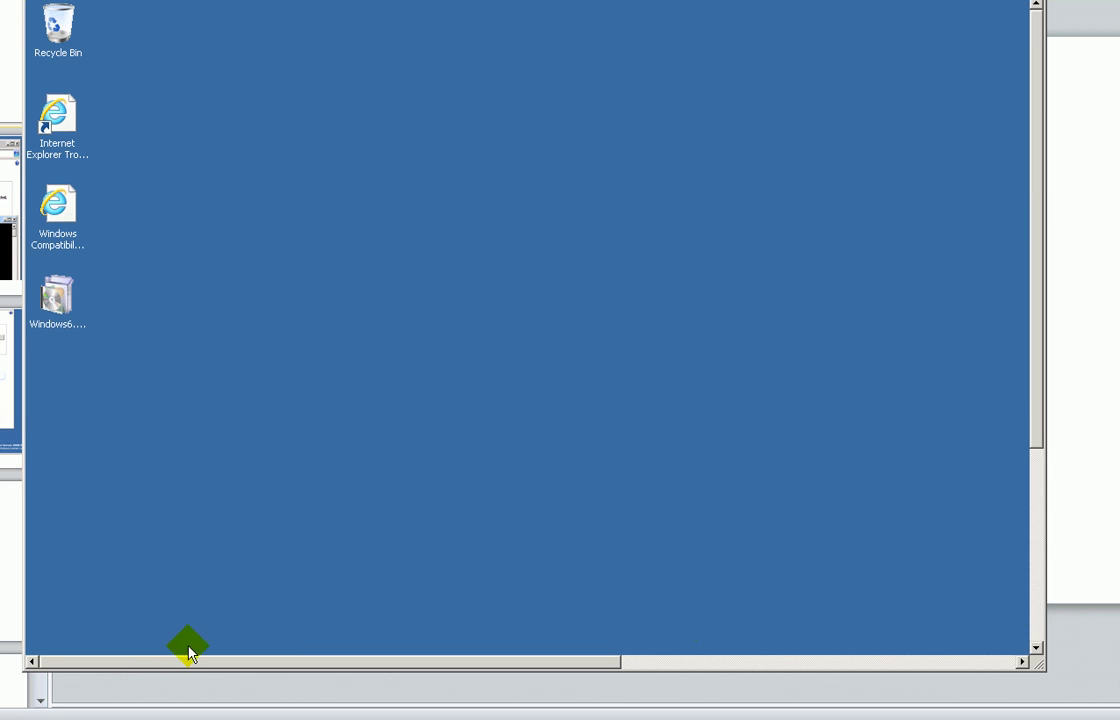
click(1033, 635)
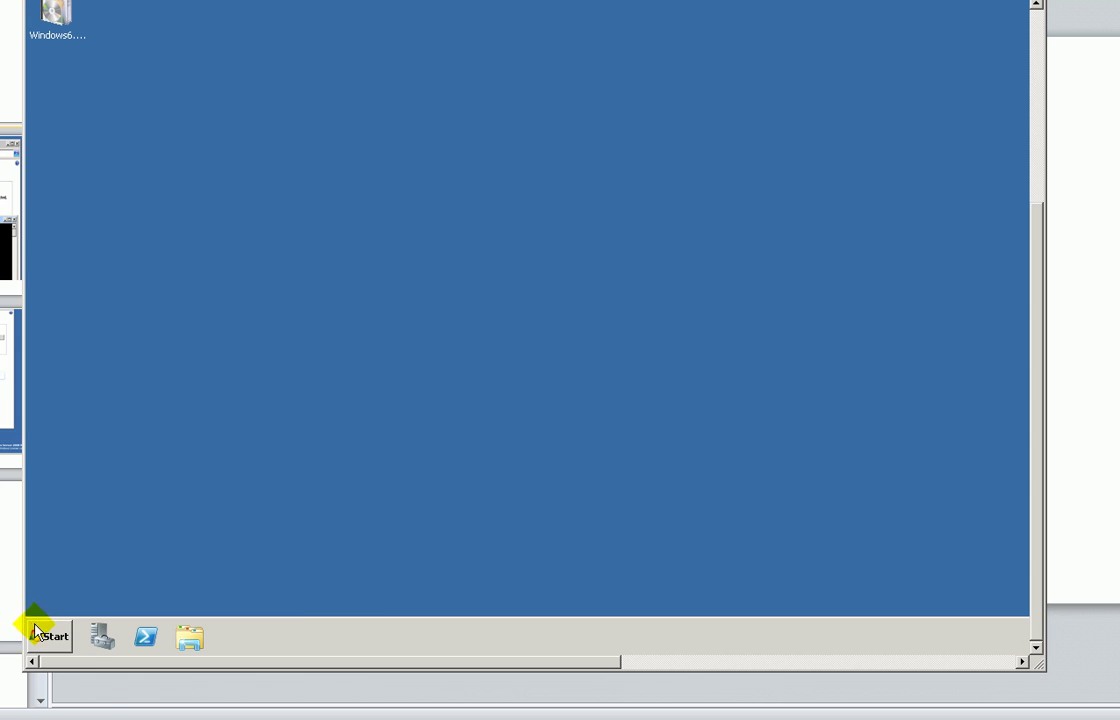
click(36, 631)
right_click(285, 355)
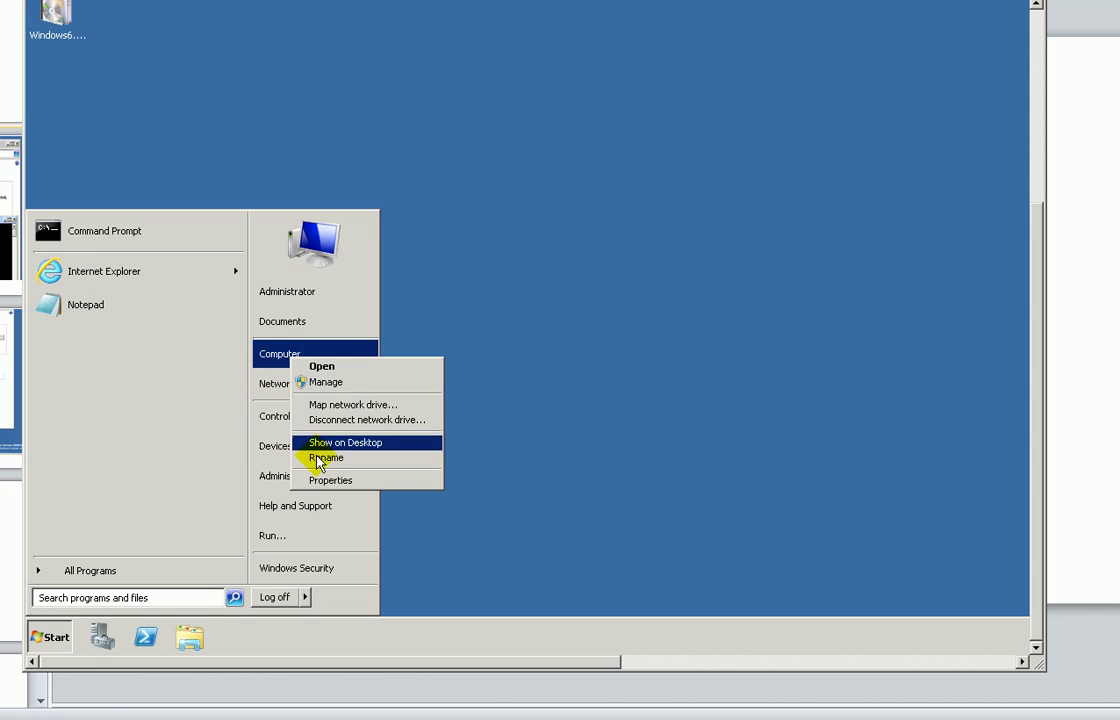
click(326, 480)
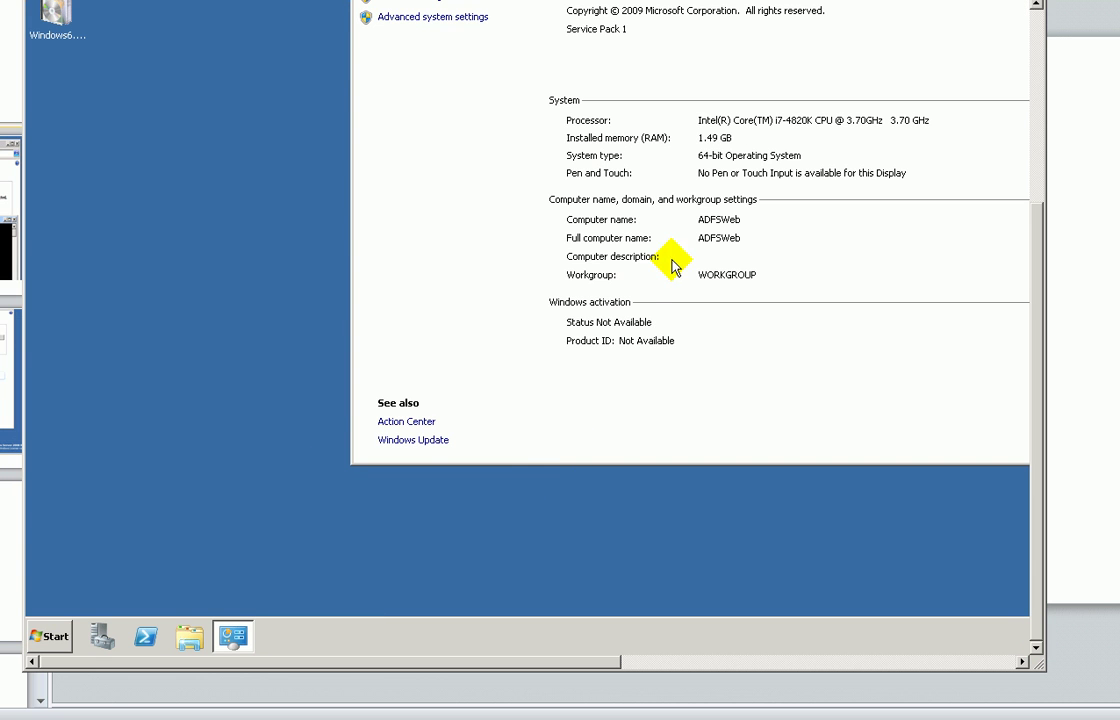
- Open Network and Sharing Center through Network's Properties and go to the adapter list
click(52, 634)
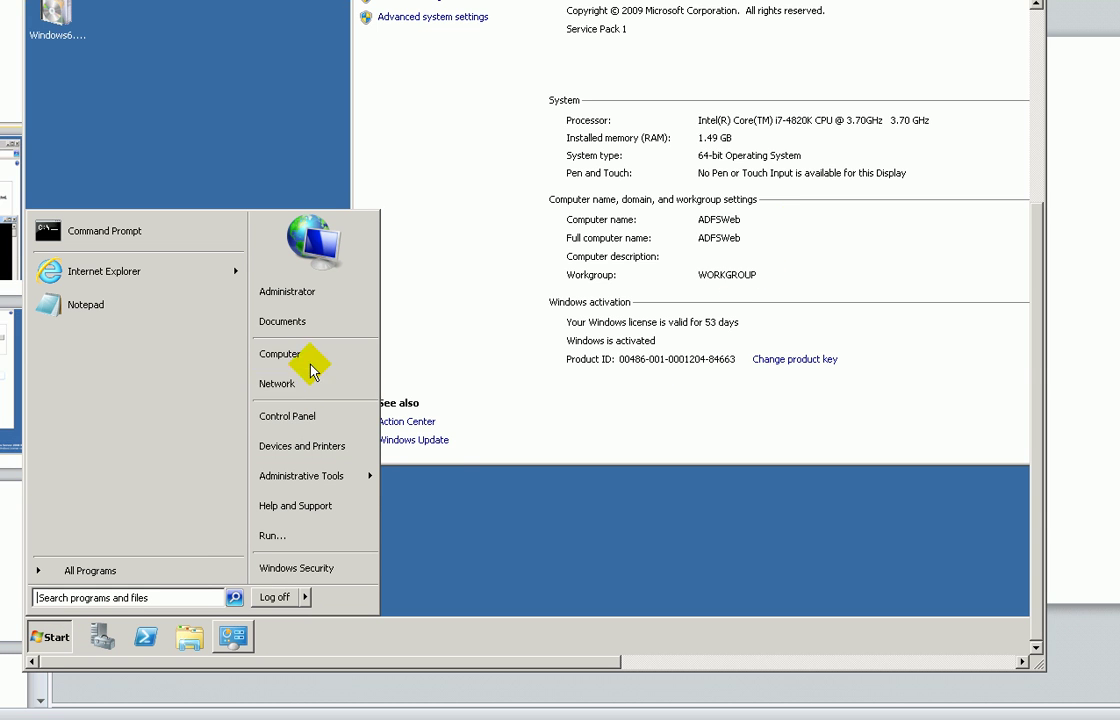
right_click(312, 389)
click(326, 454)
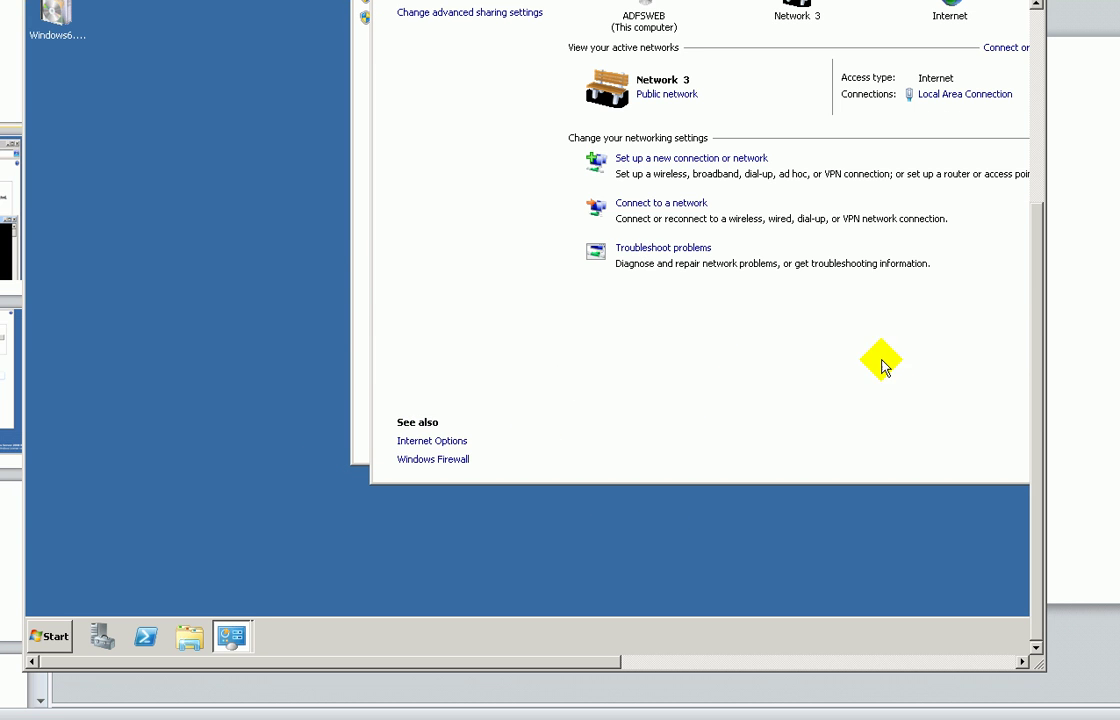
scroll(1035, 338, up, 3)
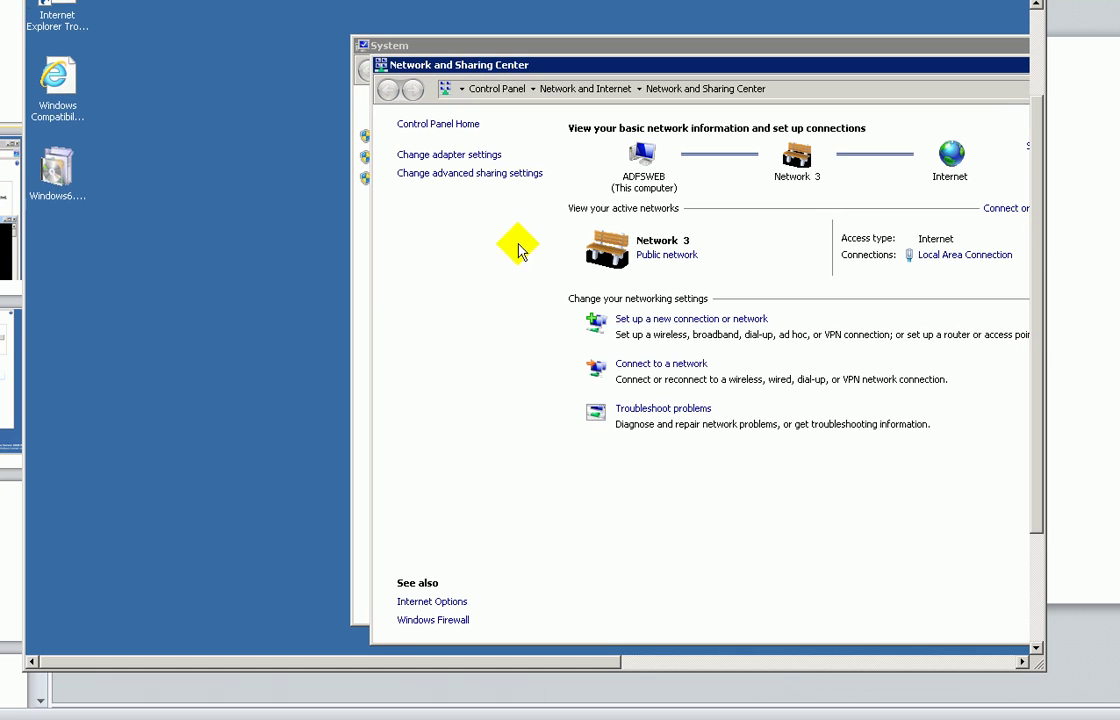
click(449, 155)
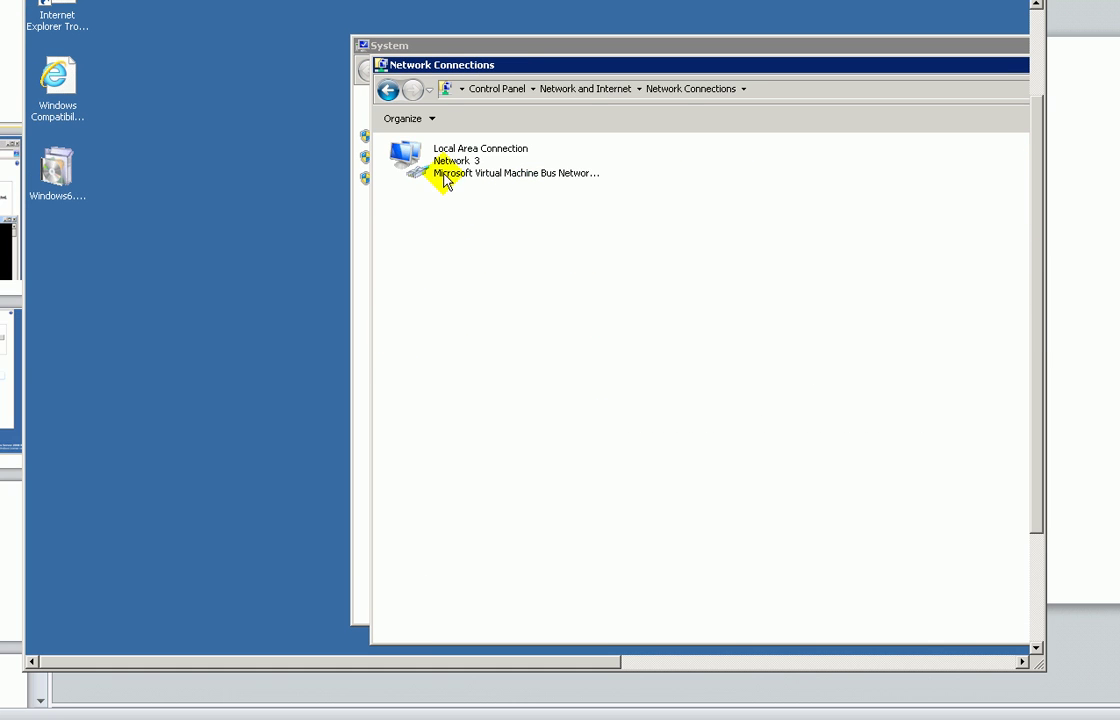
- Review Local Area Connection's IPv4 settings (192.168.1.12, gateway 192.168.1.1, DNS 192.168.1.1/.14), then cancel without changes
click(443, 177)
right_click(442, 176)
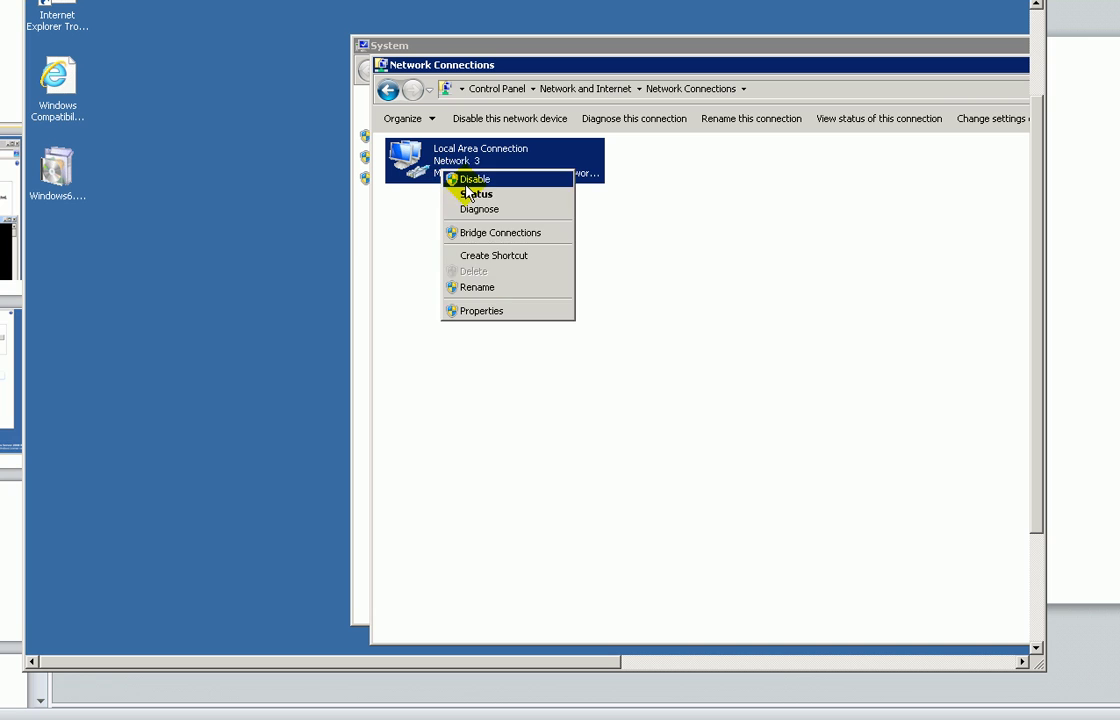
click(497, 311)
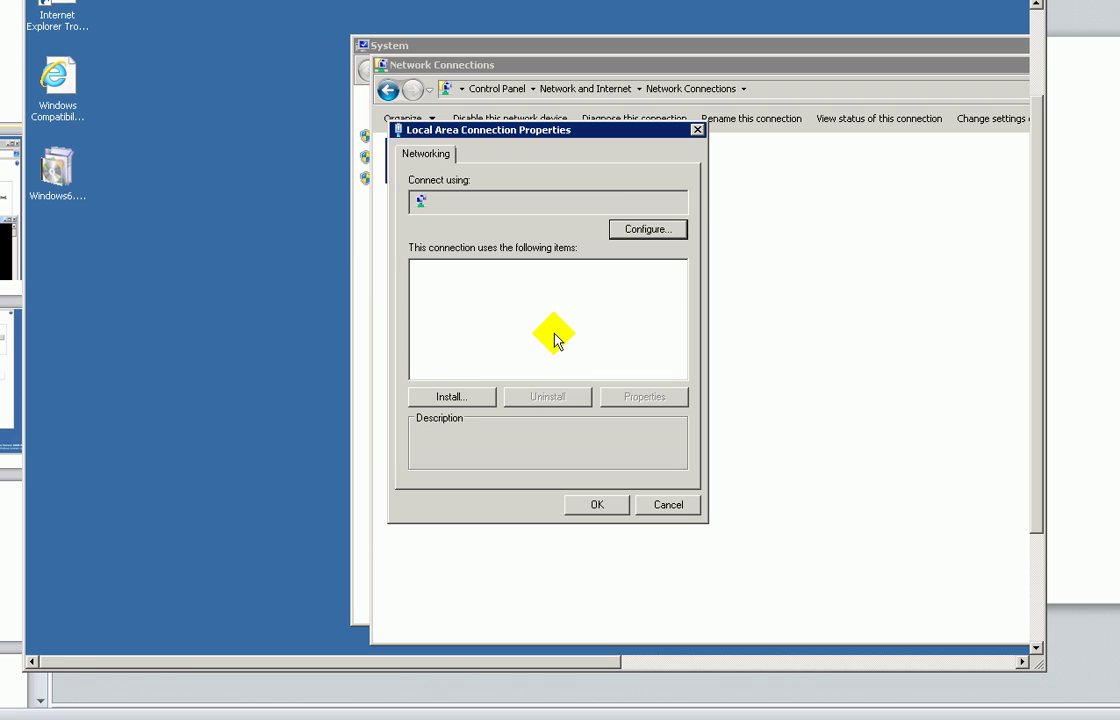
click(470, 327)
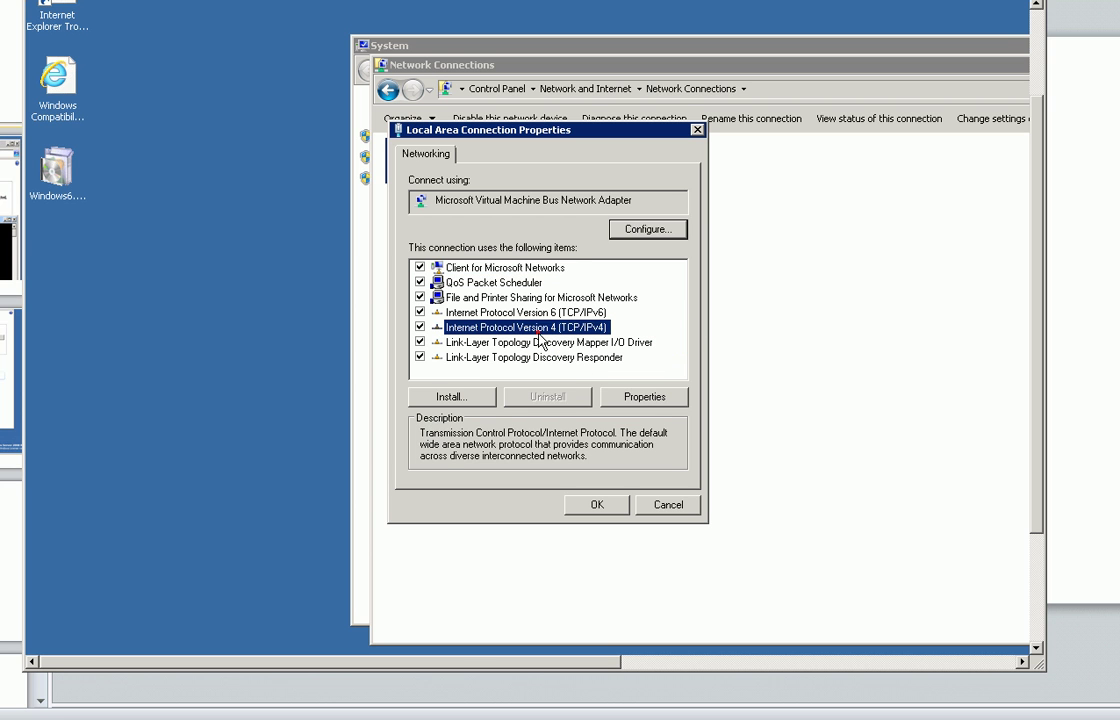
click(633, 403)
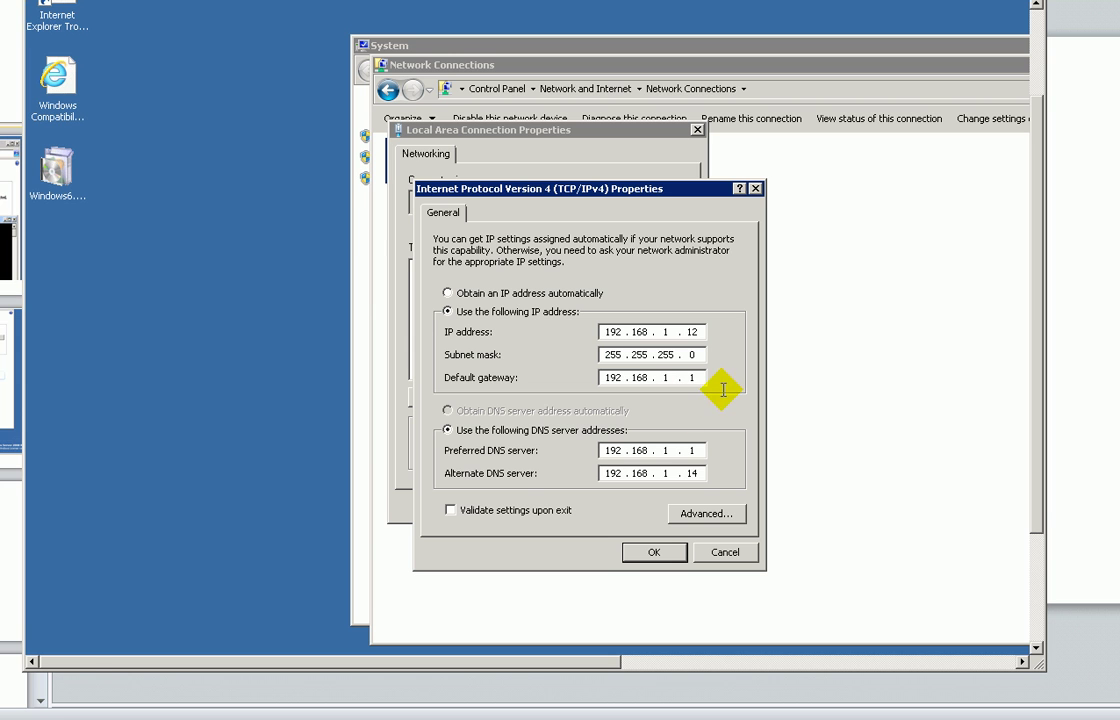
click(1034, 502)
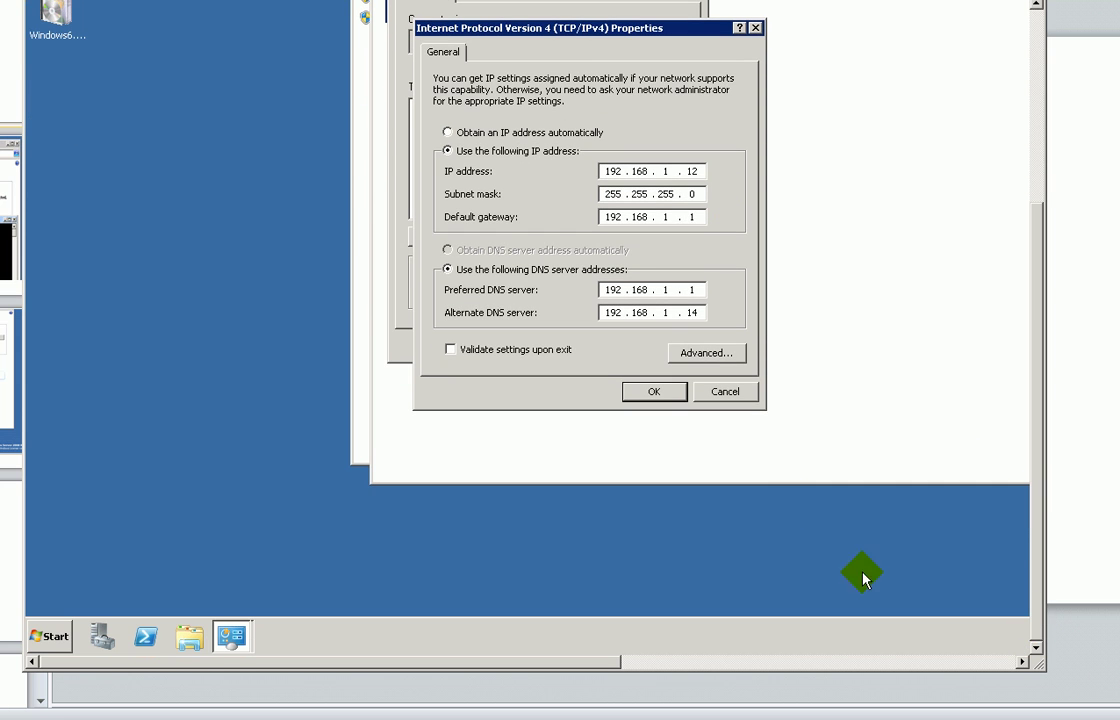
click(726, 392)
click(673, 342)
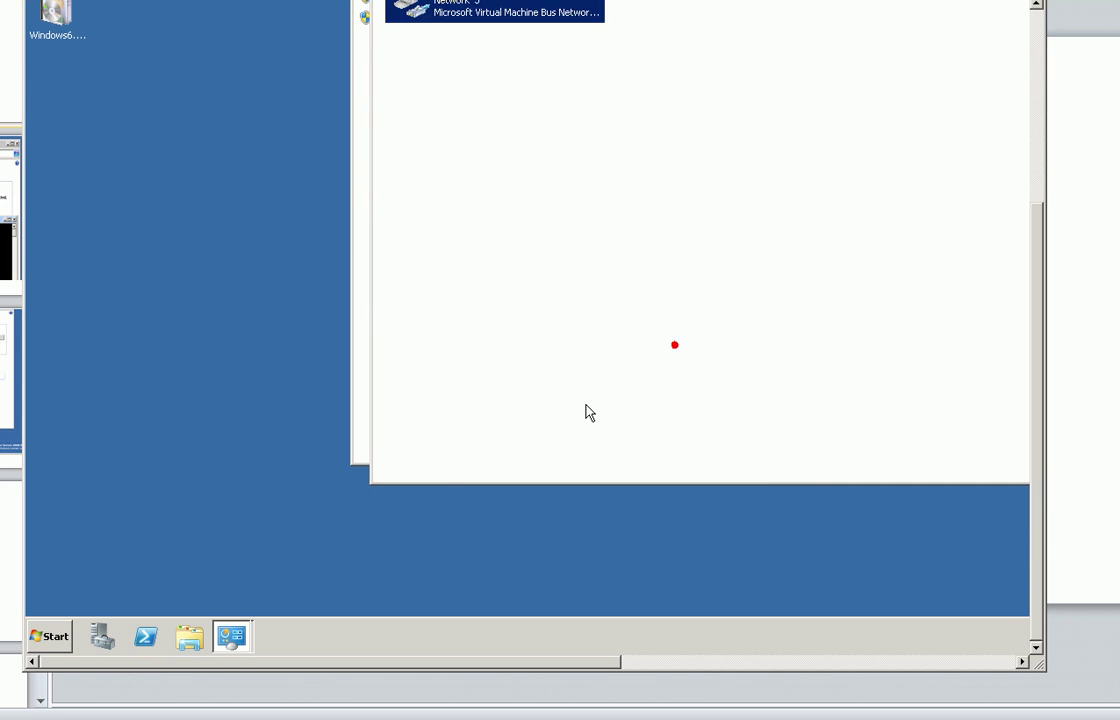
click(77, 638)
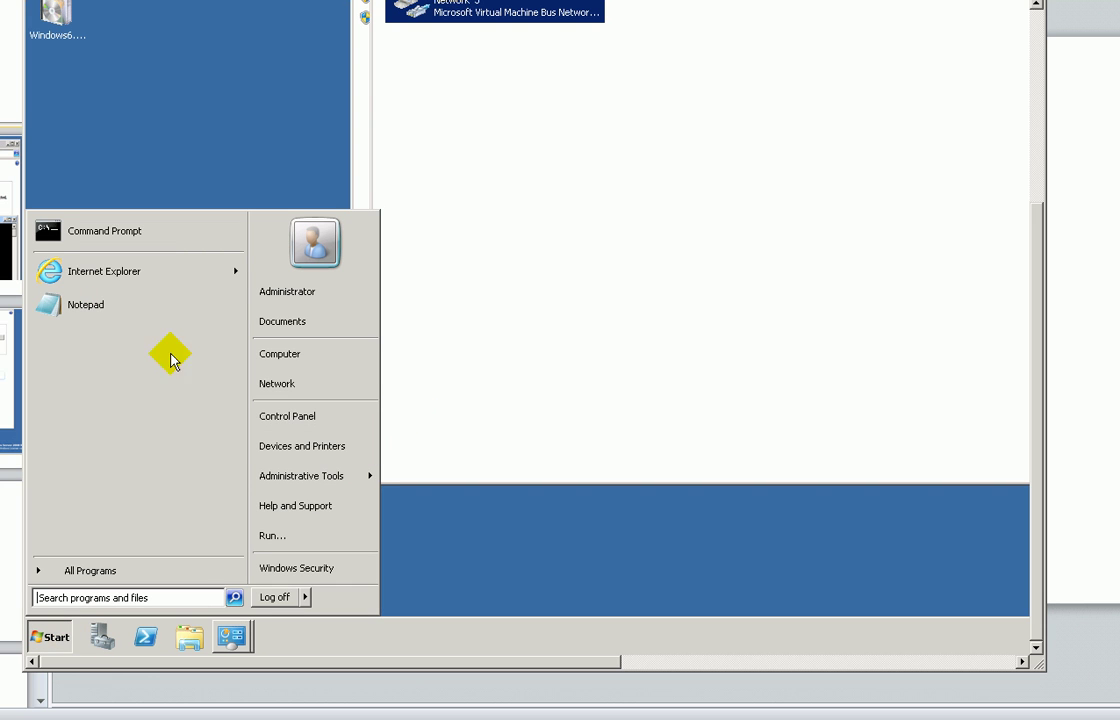
- Load youtube.com in Internet Explorer on ADFSWeb
click(109, 279)
drag(1038, 316, 1042, 110)
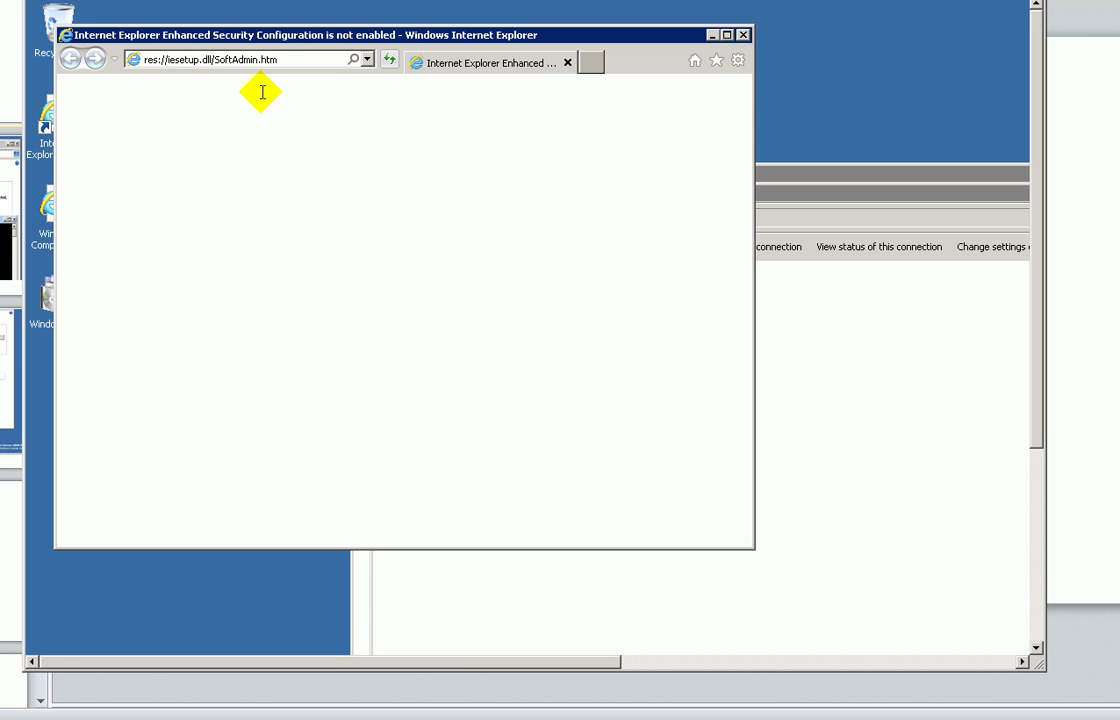
click(288, 60)
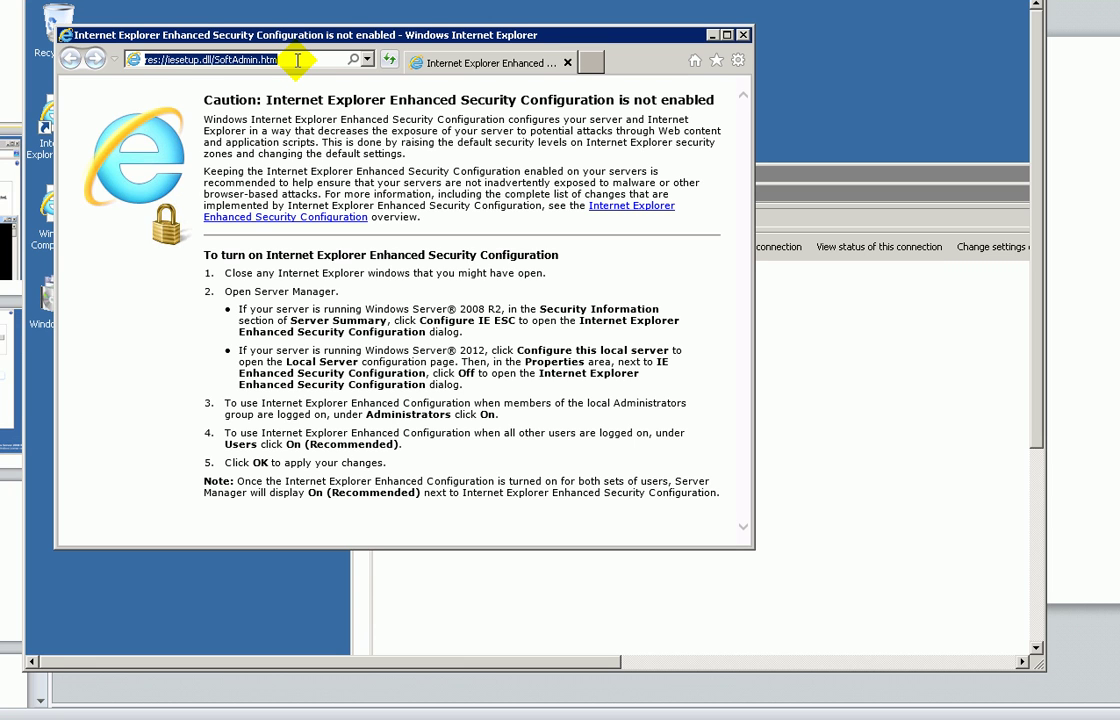
text(you)
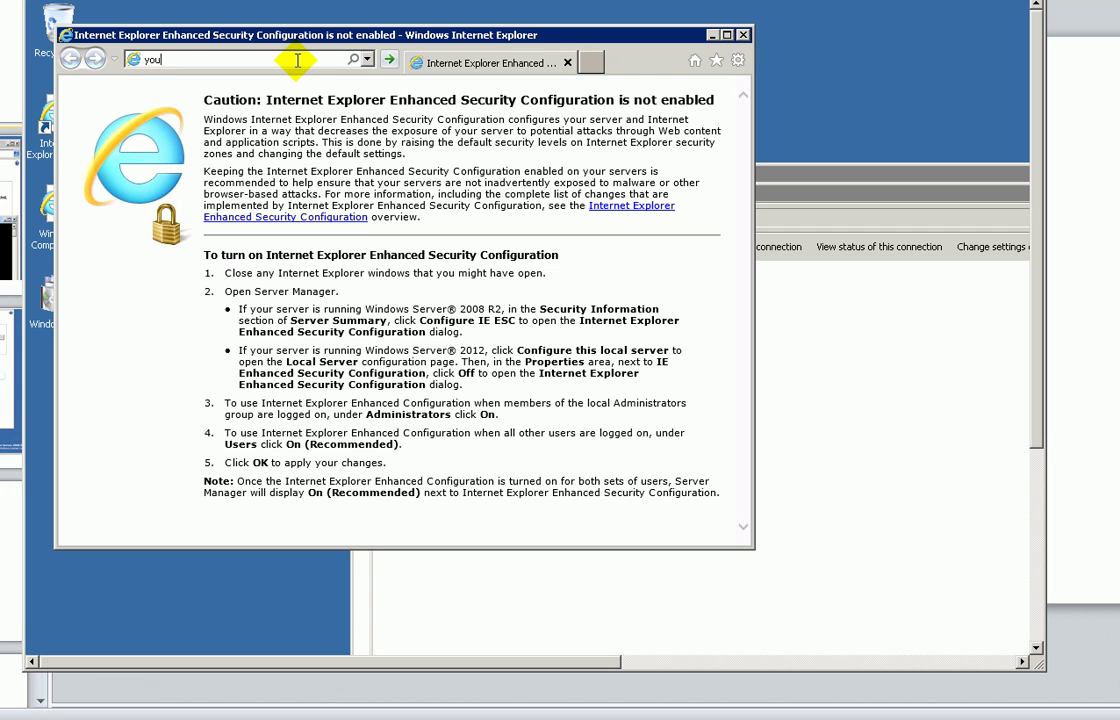
text(tube.com)
key(Return)
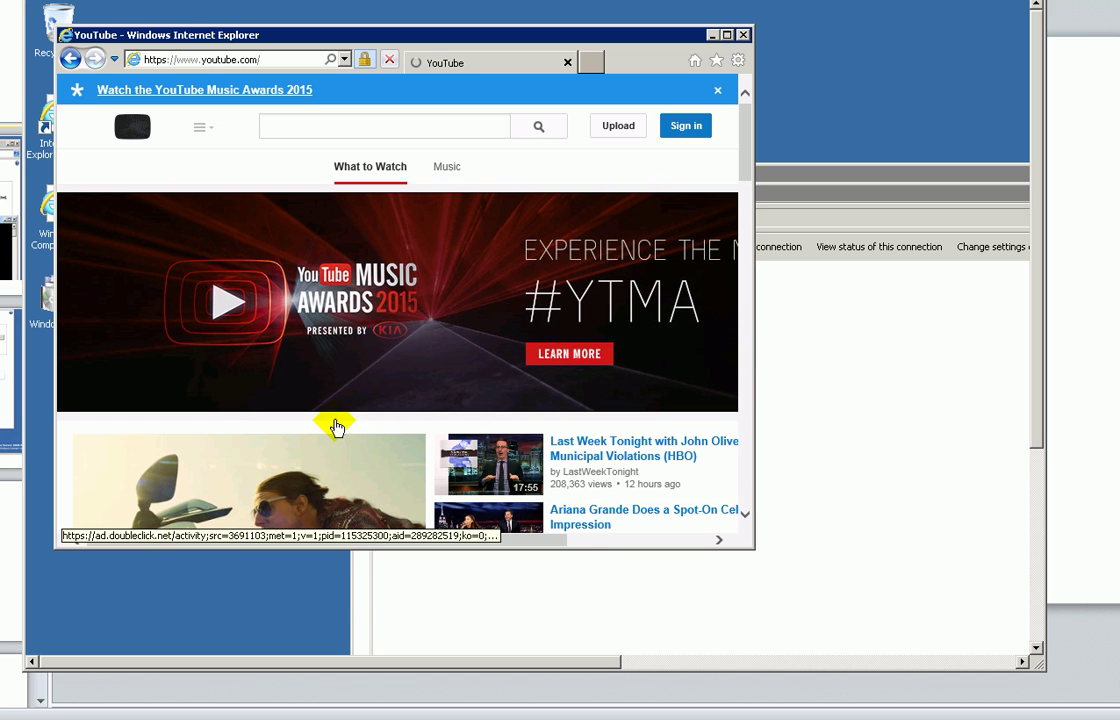
- Search YouTube for a channel name, scroll the results, then return to the ADFS guide PDF
click(334, 121)
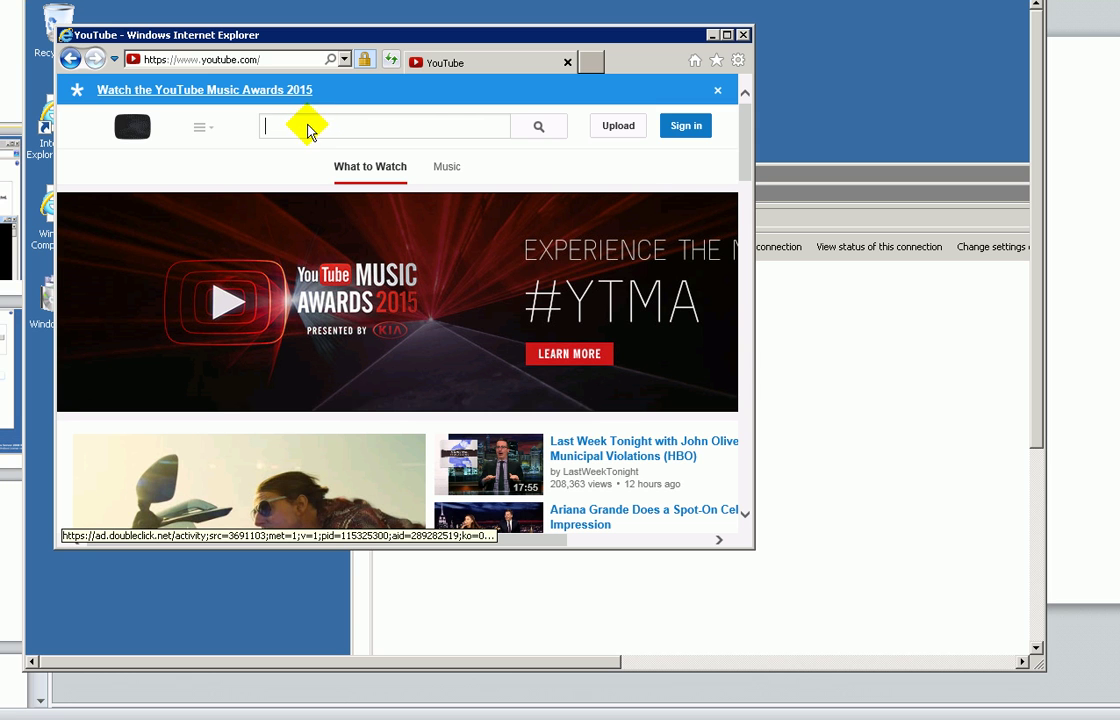
click(296, 126)
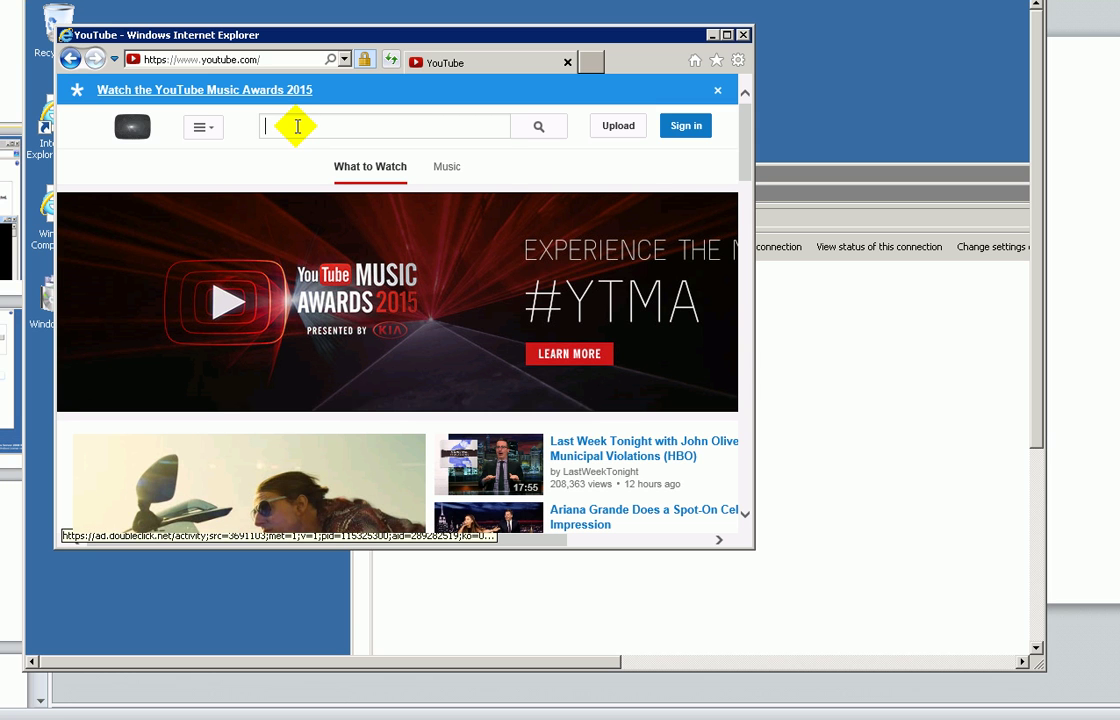
text(enayat meer)
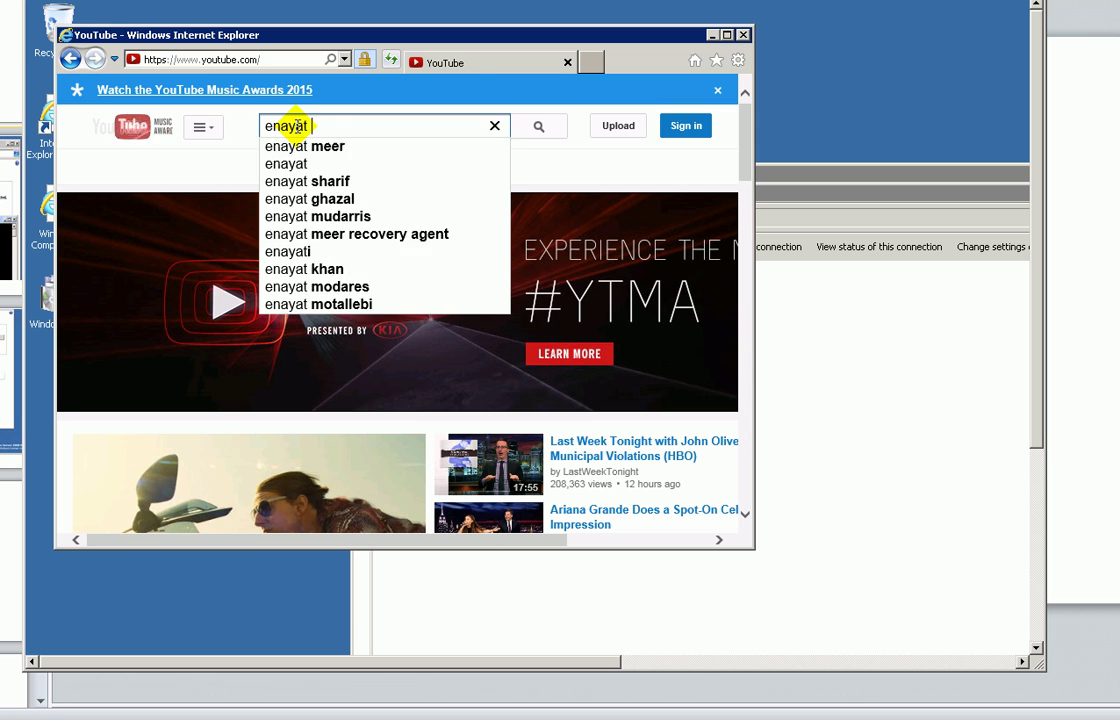
key(Return)
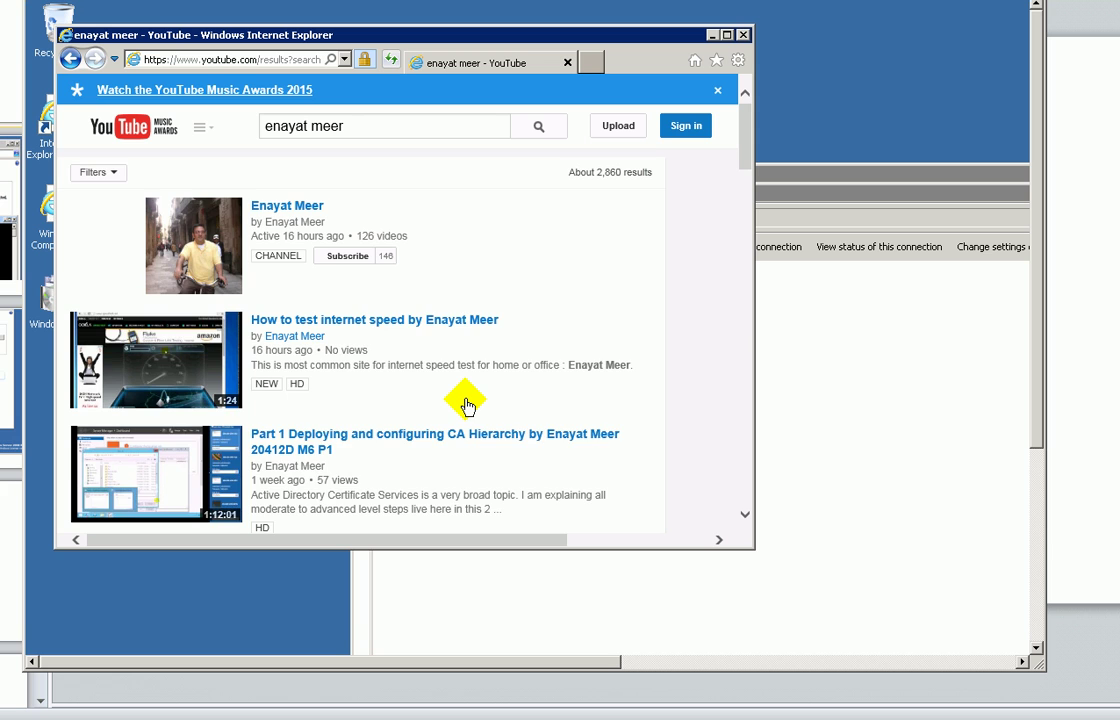
scroll(467, 405, down, 1)
scroll(467, 405, down, 1)
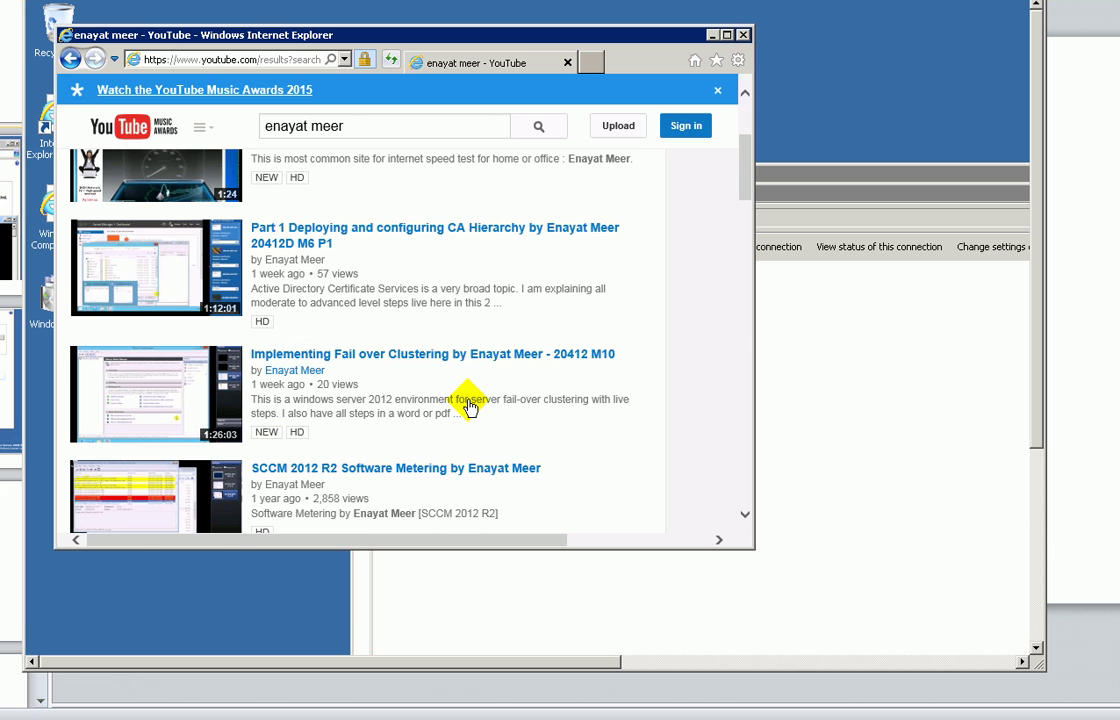
scroll(469, 405, down, 1)
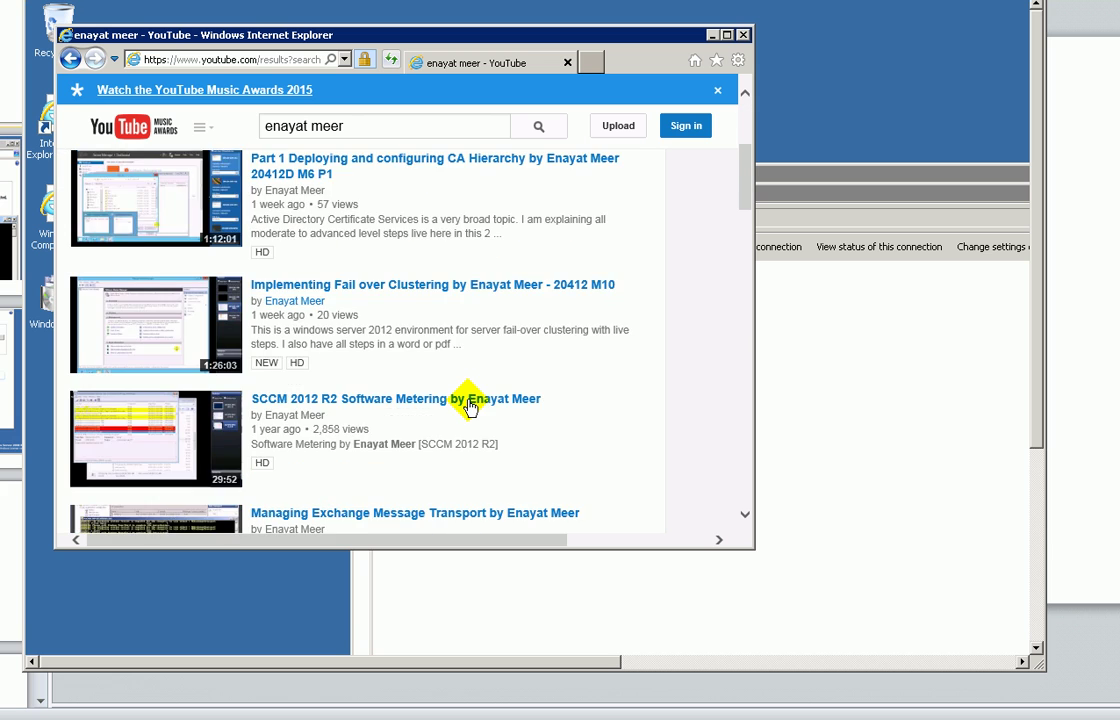
scroll(469, 405, down, 10)
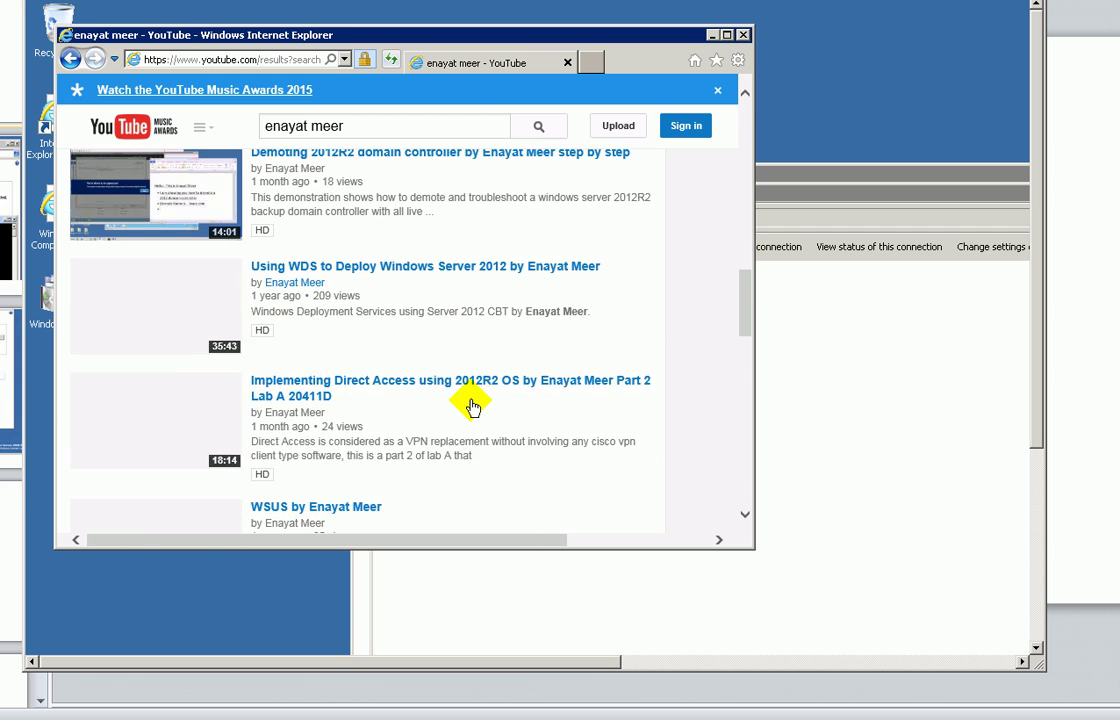
scroll(472, 405, down, 4)
drag(741, 277, 740, 95)
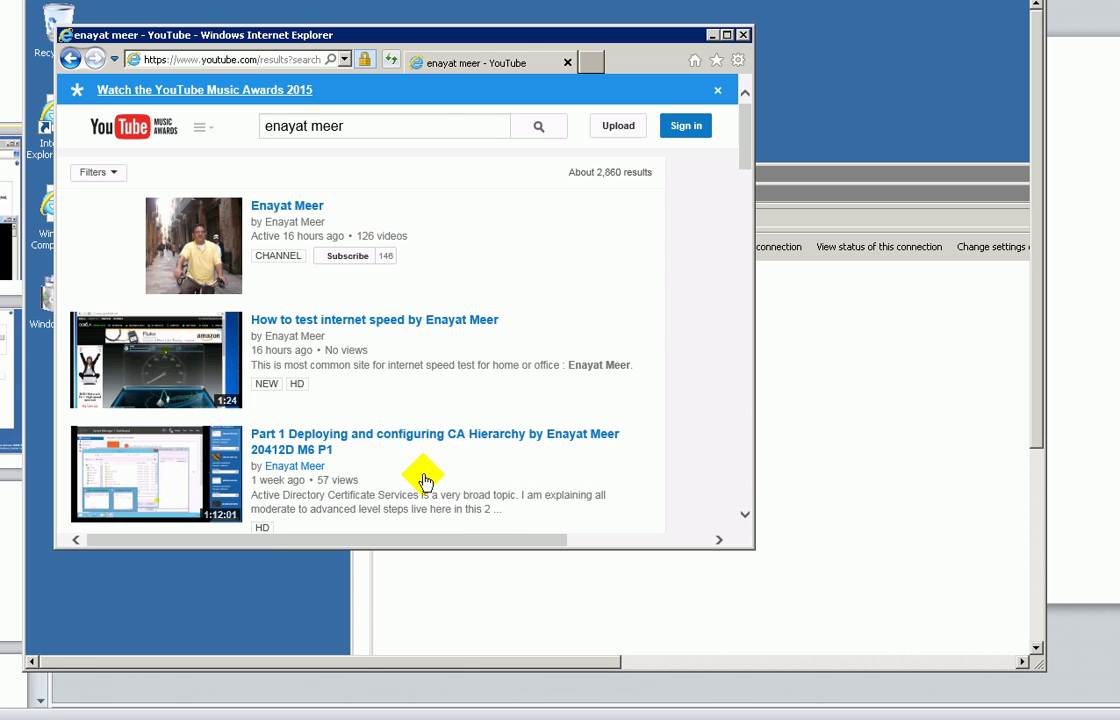
key(alt+Tab)
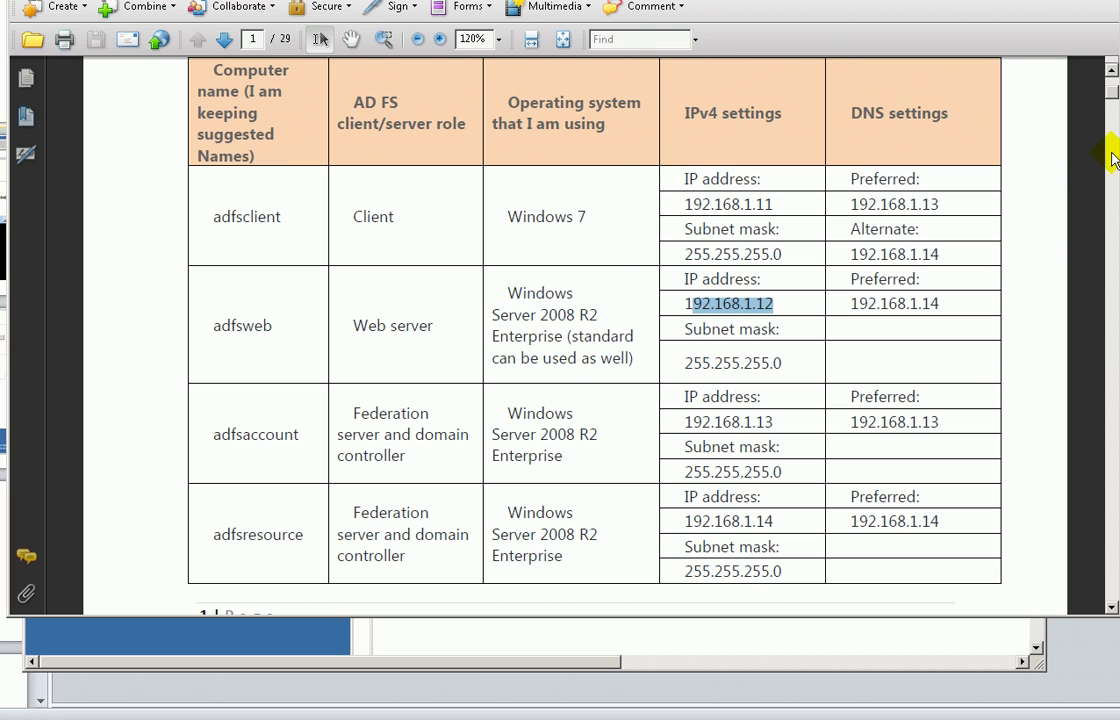
- Review the page 1 table, select 'Preinstallation Tasks:', and scroll to page 2's IP configuration section
click(840, 357)
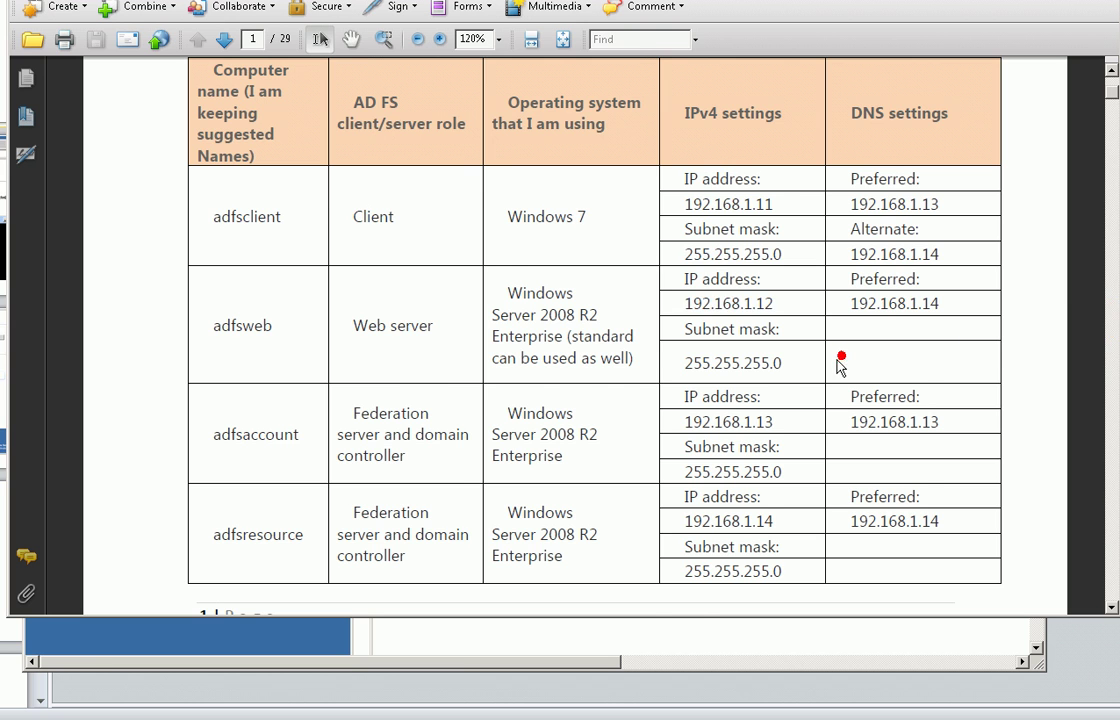
scroll(834, 358, down, 3)
scroll(836, 360, down, 4)
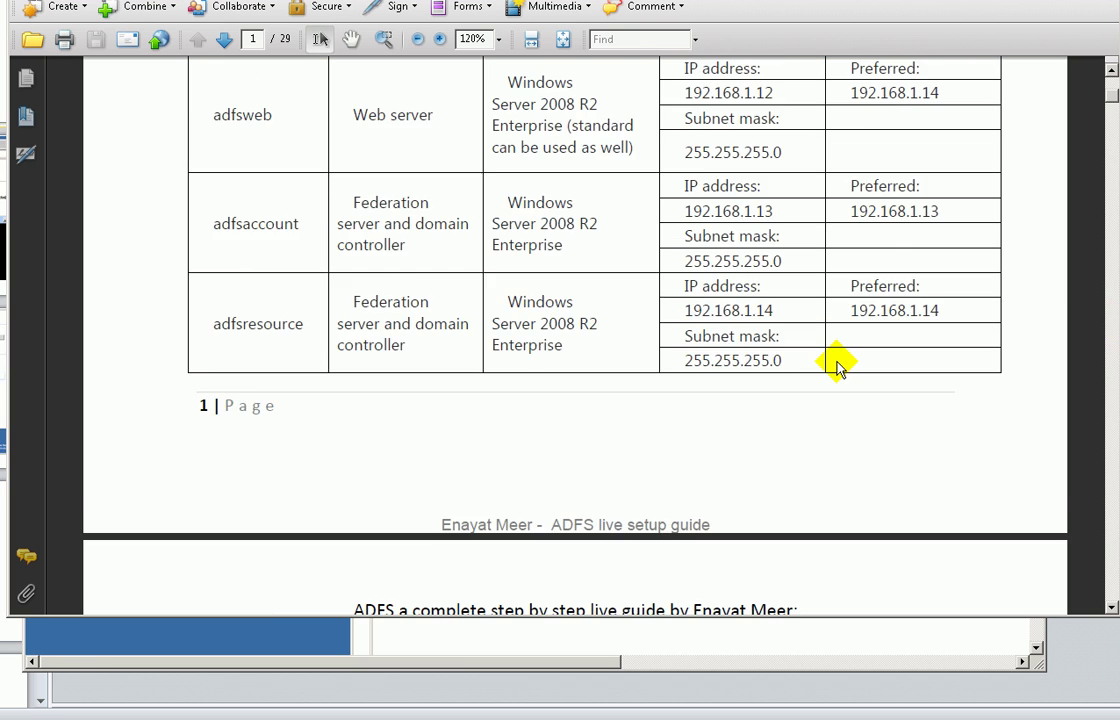
scroll(836, 360, up, 5)
scroll(836, 360, up, 2)
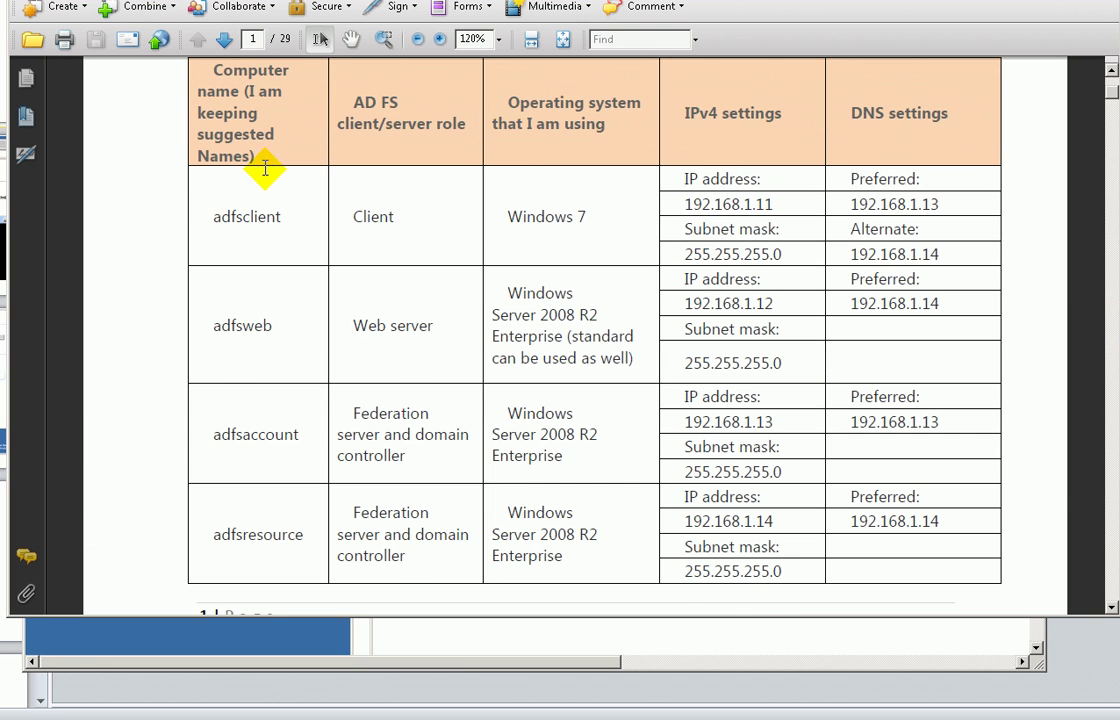
scroll(232, 160, up, 2)
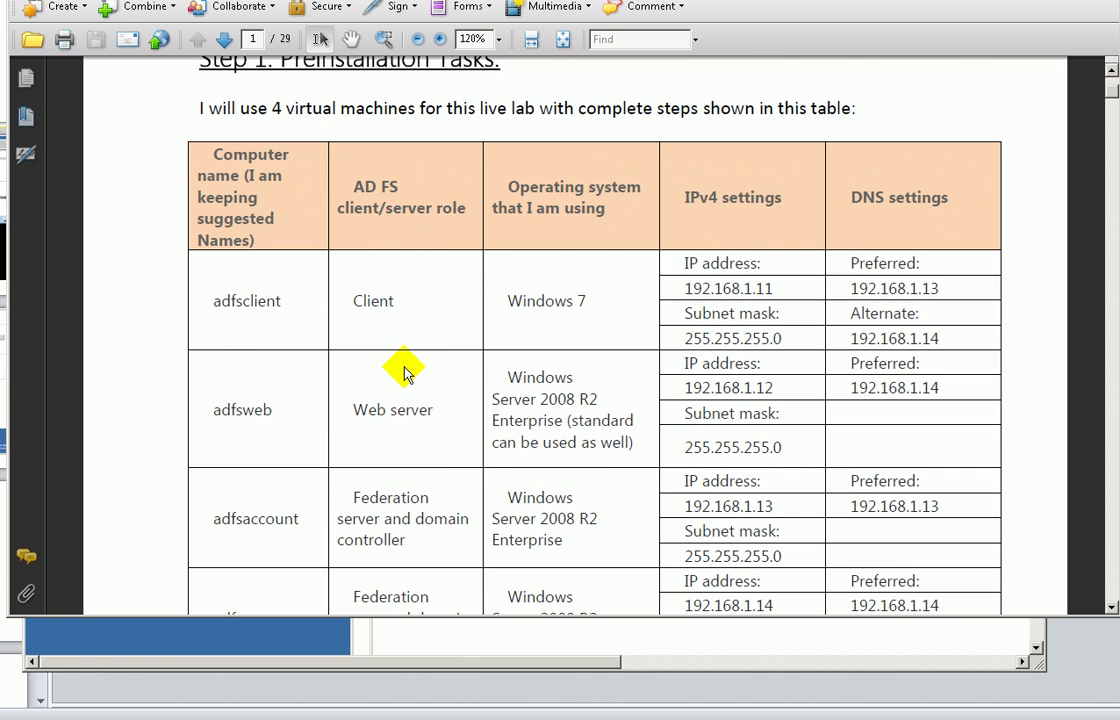
scroll(412, 346, up, 1)
scroll(412, 346, up, 1)
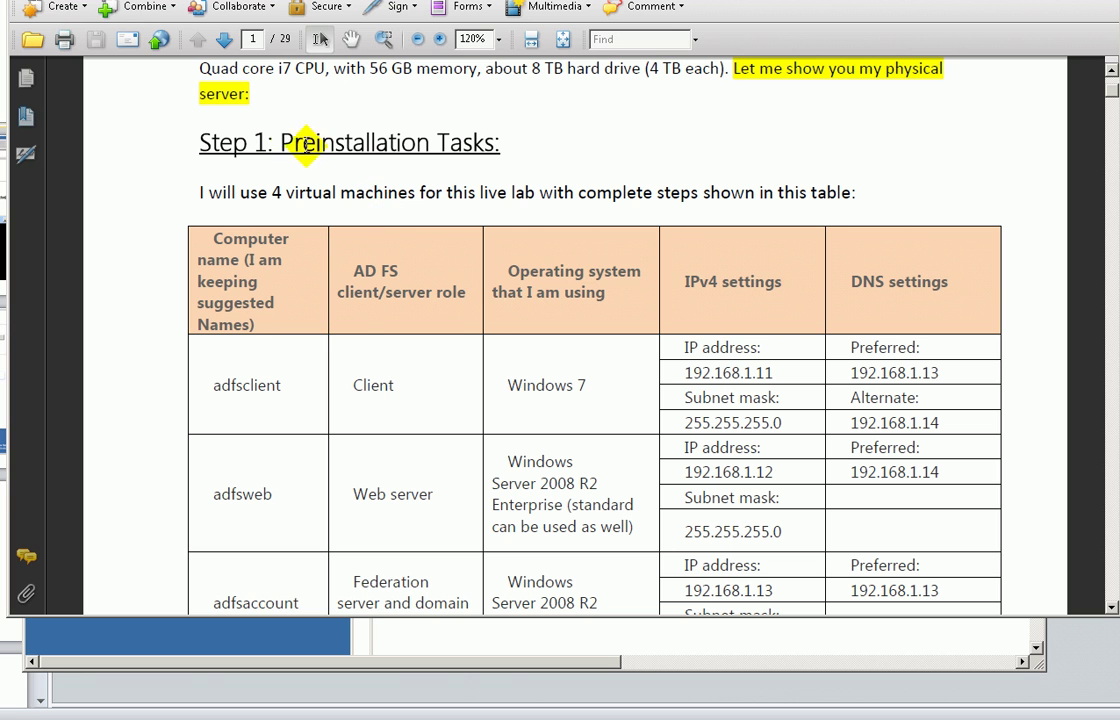
drag(287, 140, 495, 143)
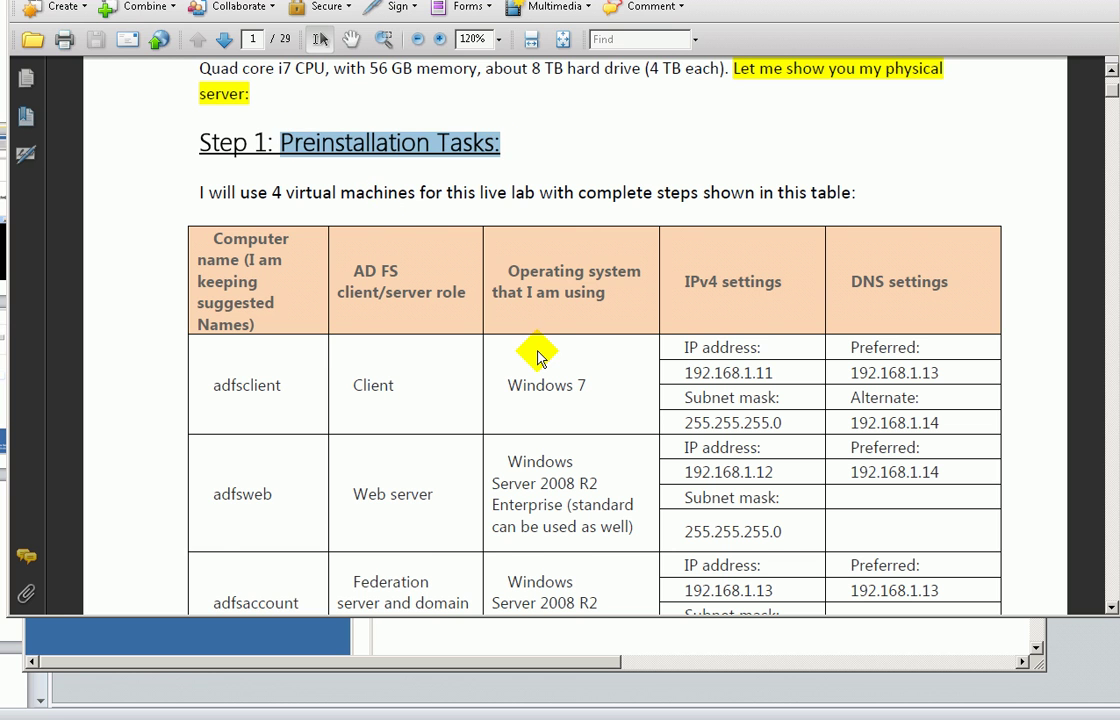
scroll(535, 356, down, 2)
scroll(540, 356, down, 3)
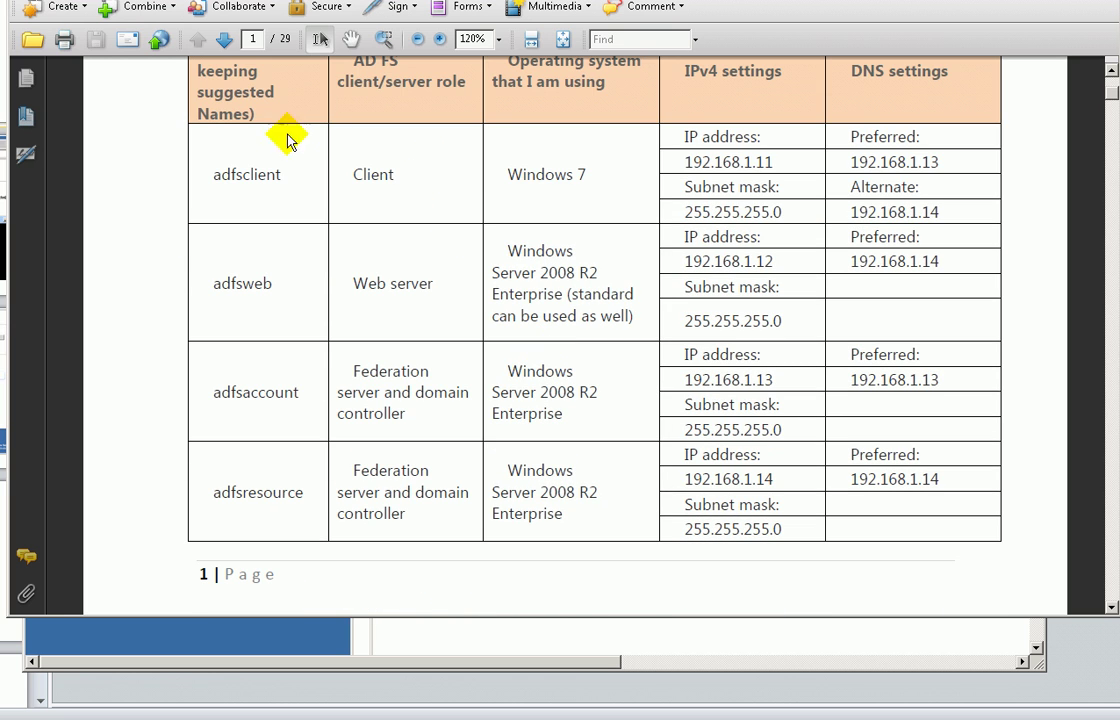
scroll(545, 490, down, 12)
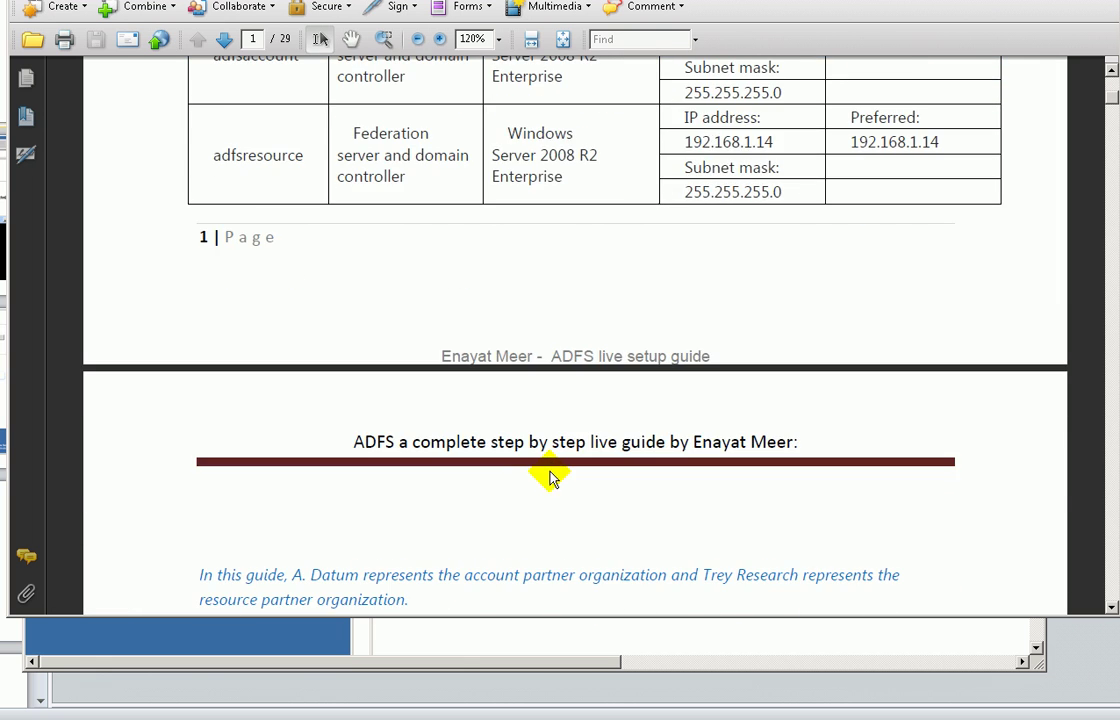
scroll(550, 467, down, 8)
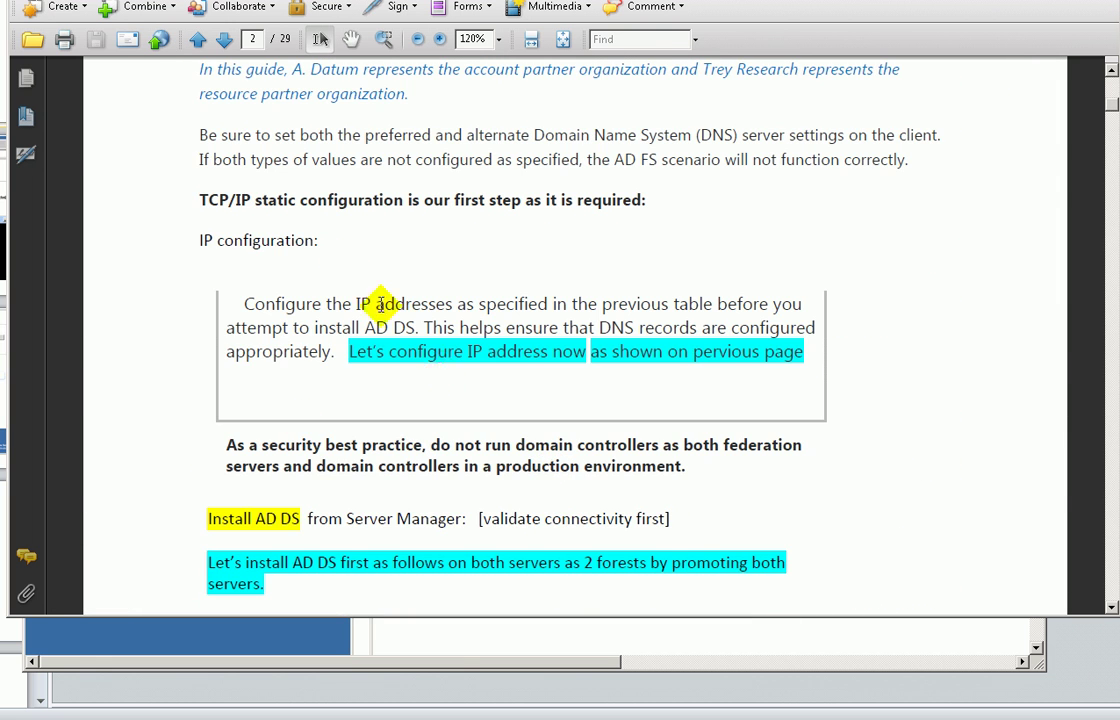
- Highlight the TCP/IP static configuration heading and the IP address configuration note
drag(197, 205, 645, 205)
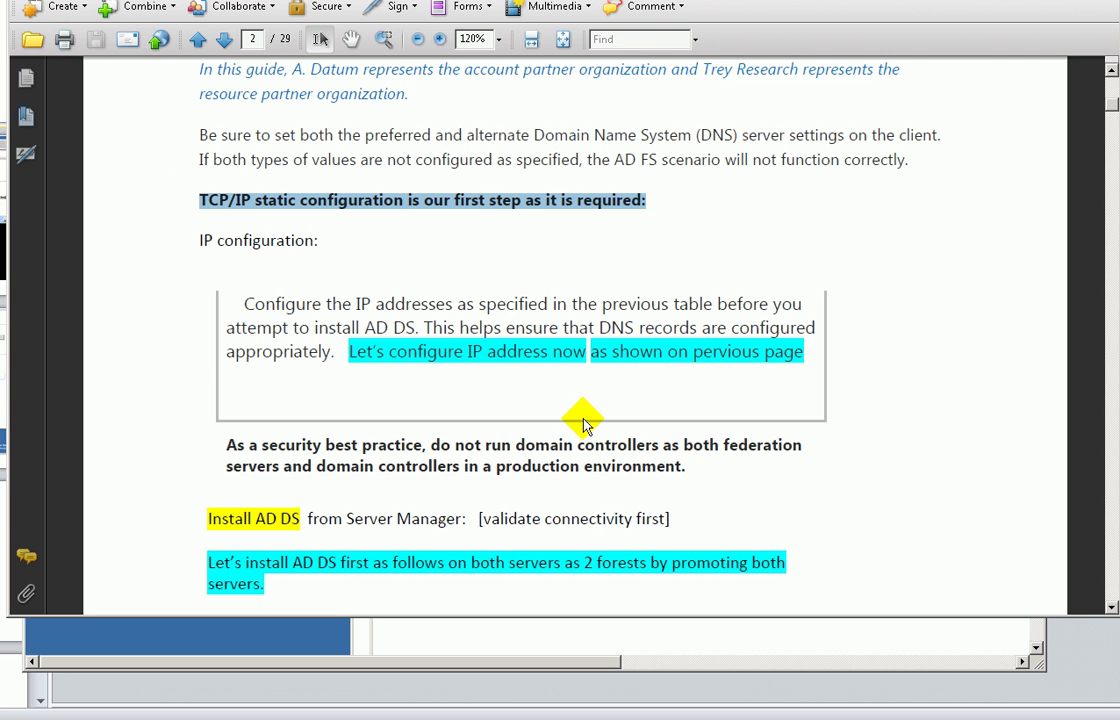
scroll(582, 418, down, 5)
scroll(580, 410, down, 1)
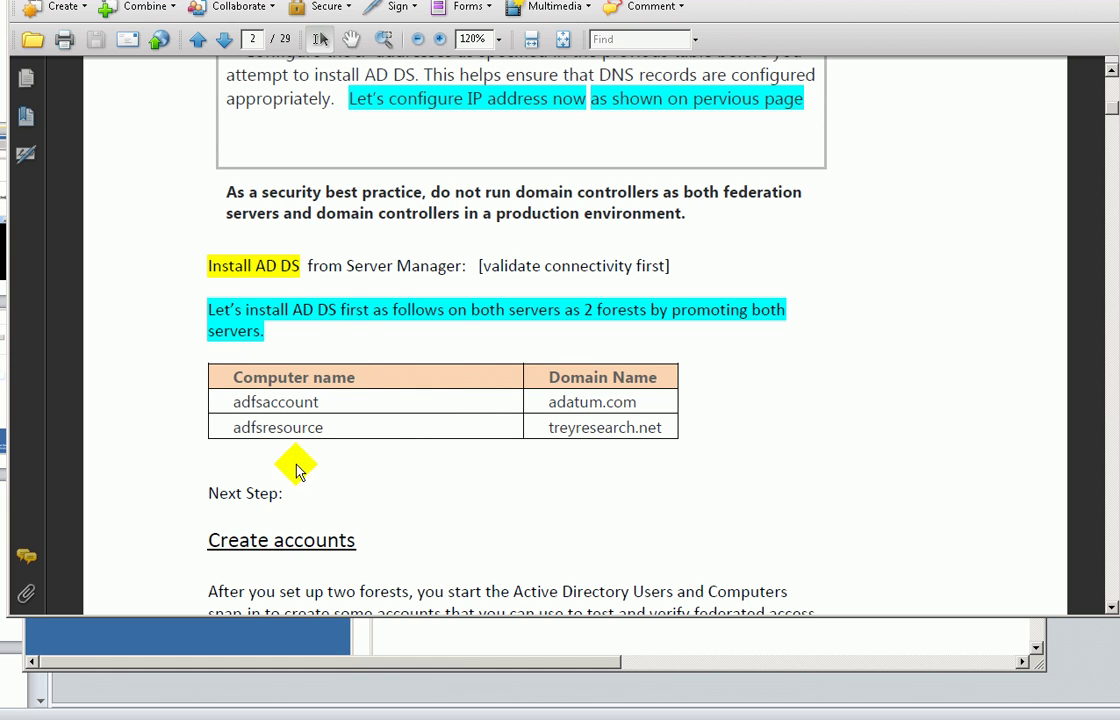
scroll(445, 272, up, 4)
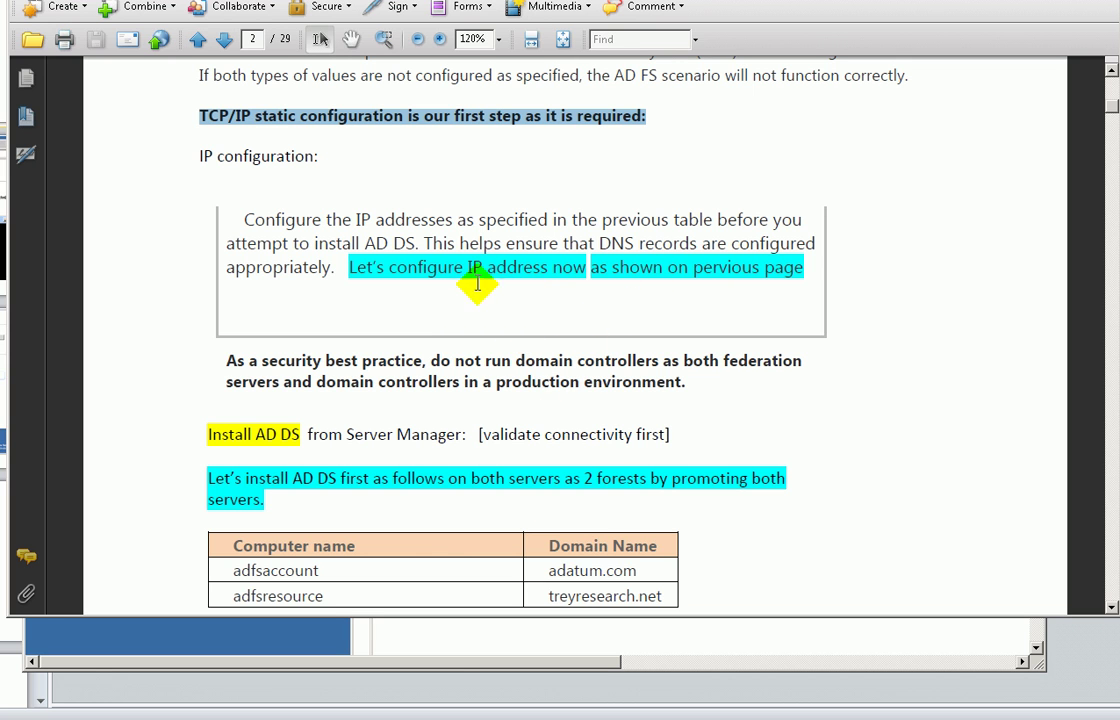
drag(348, 267, 803, 269)
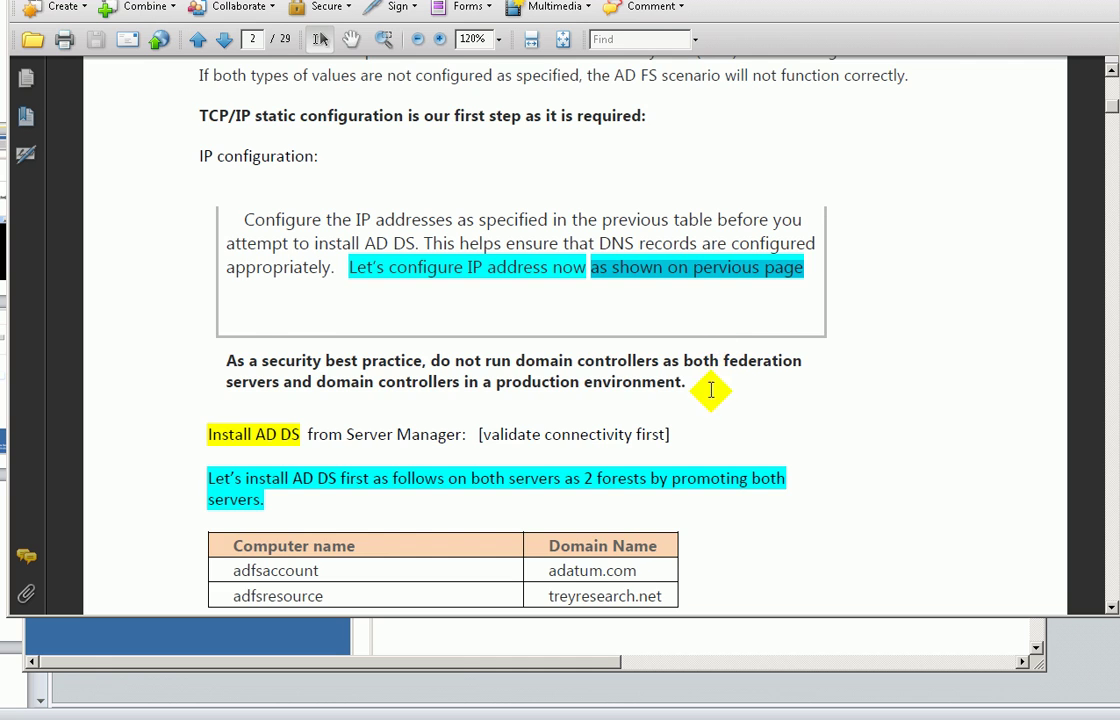
scroll(710, 390, down, 2)
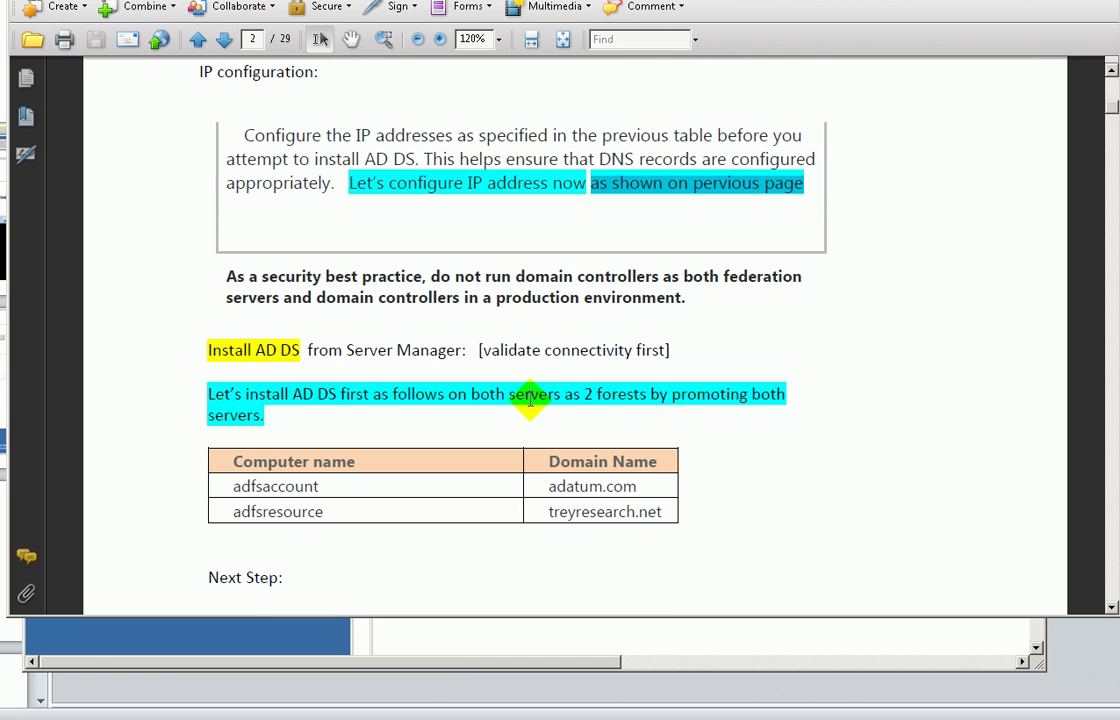
scroll(324, 377, down, 3)
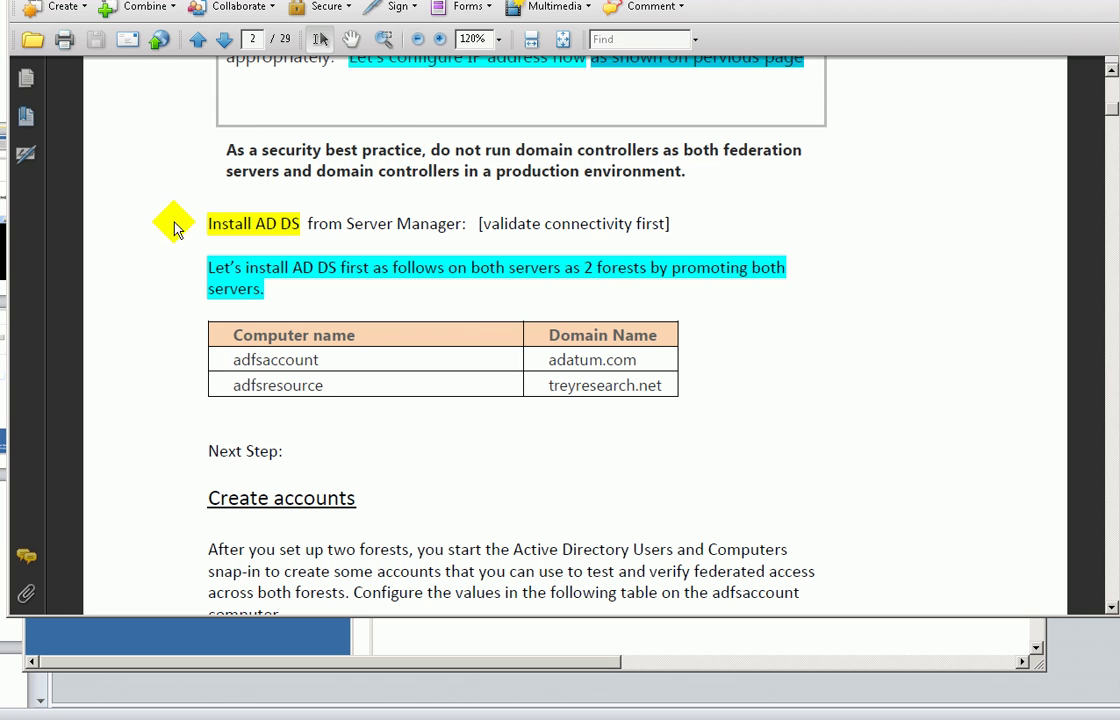
- Highlight the Install AD DS entries, including adfsaccount and adfsresource, then scroll to page 3
mouse_move(196, 222)
mouse_down()
mouse_move(707, 402)
mouse_move(717, 452)
mouse_move(600, 487)
mouse_move(420, 440)
mouse_up()
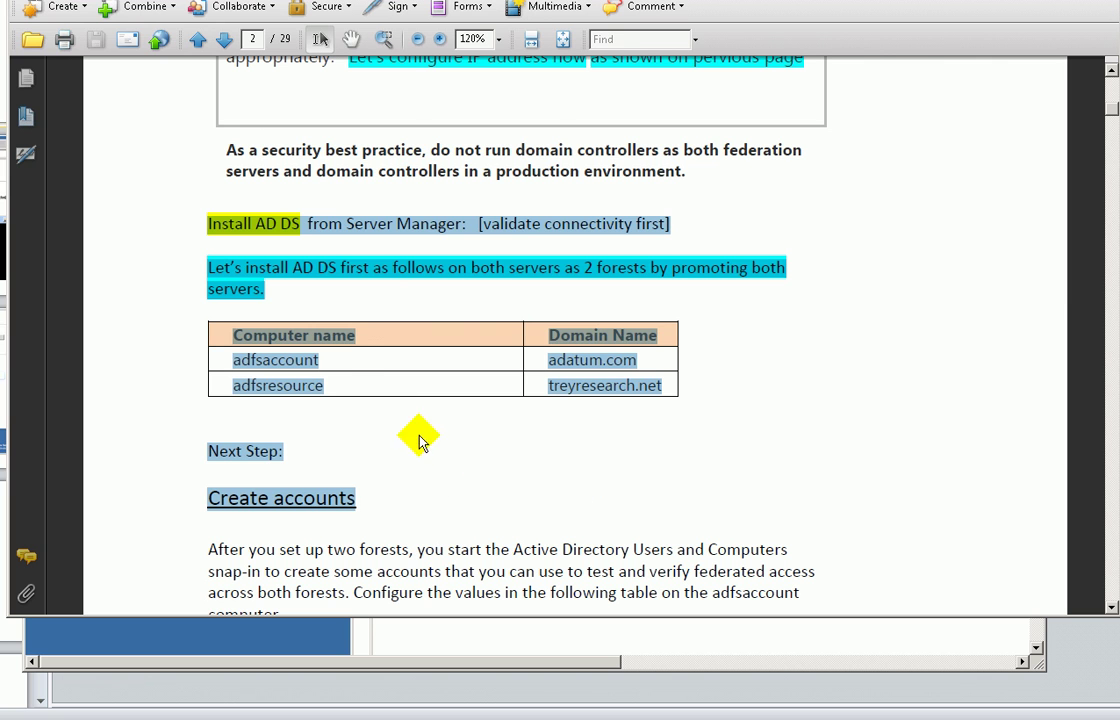
click(300, 333)
drag(321, 360, 640, 358)
click(352, 386)
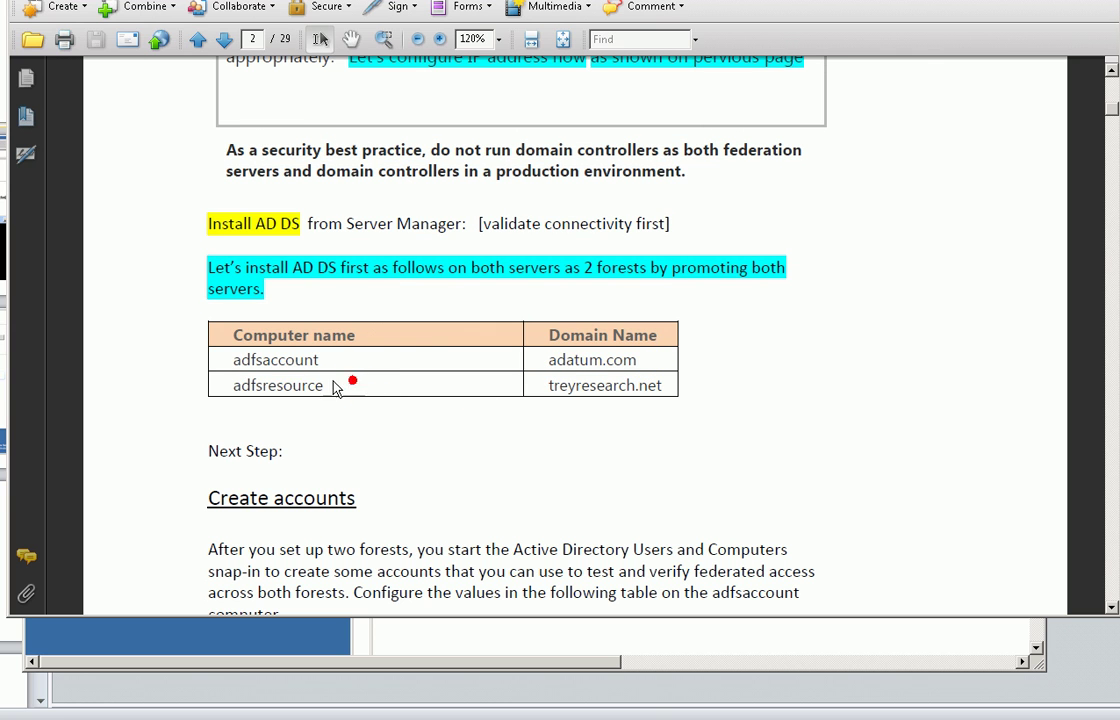
drag(232, 381, 340, 393)
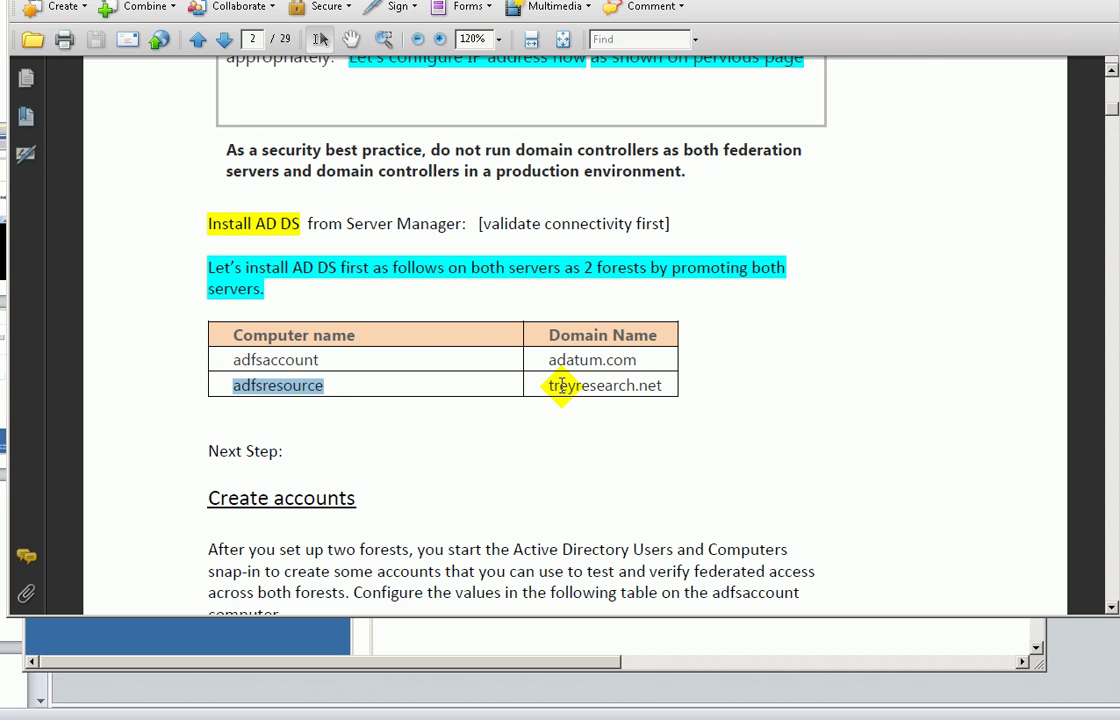
drag(552, 383, 685, 387)
scroll(777, 467, down, 6)
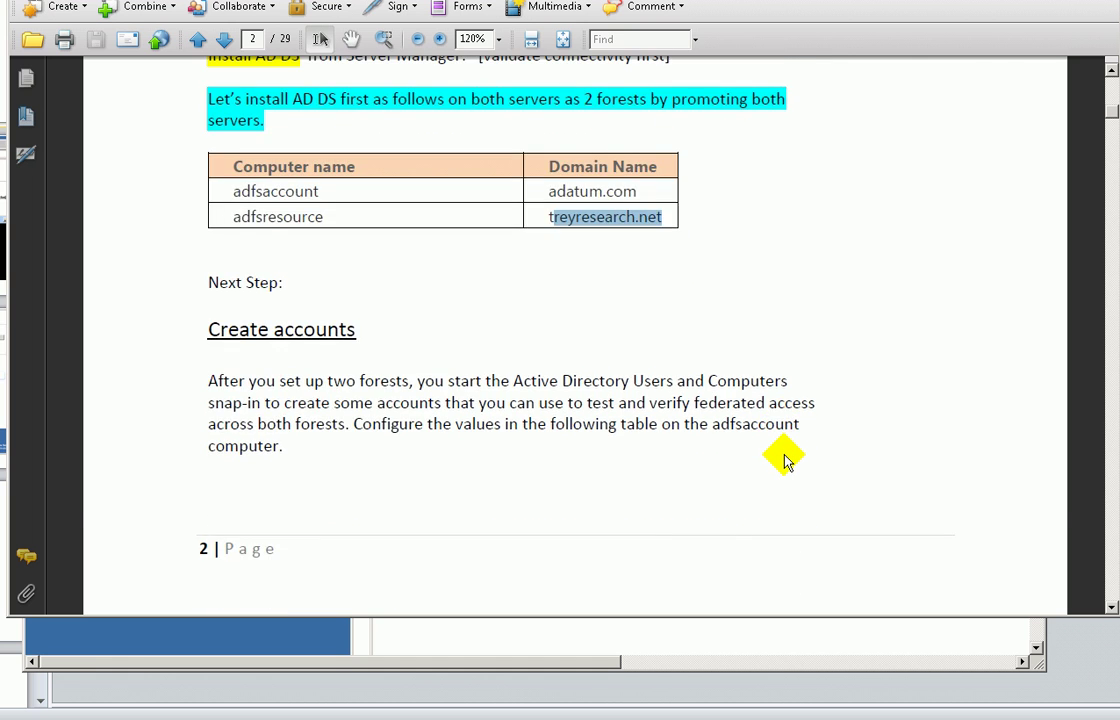
scroll(784, 458, down, 7)
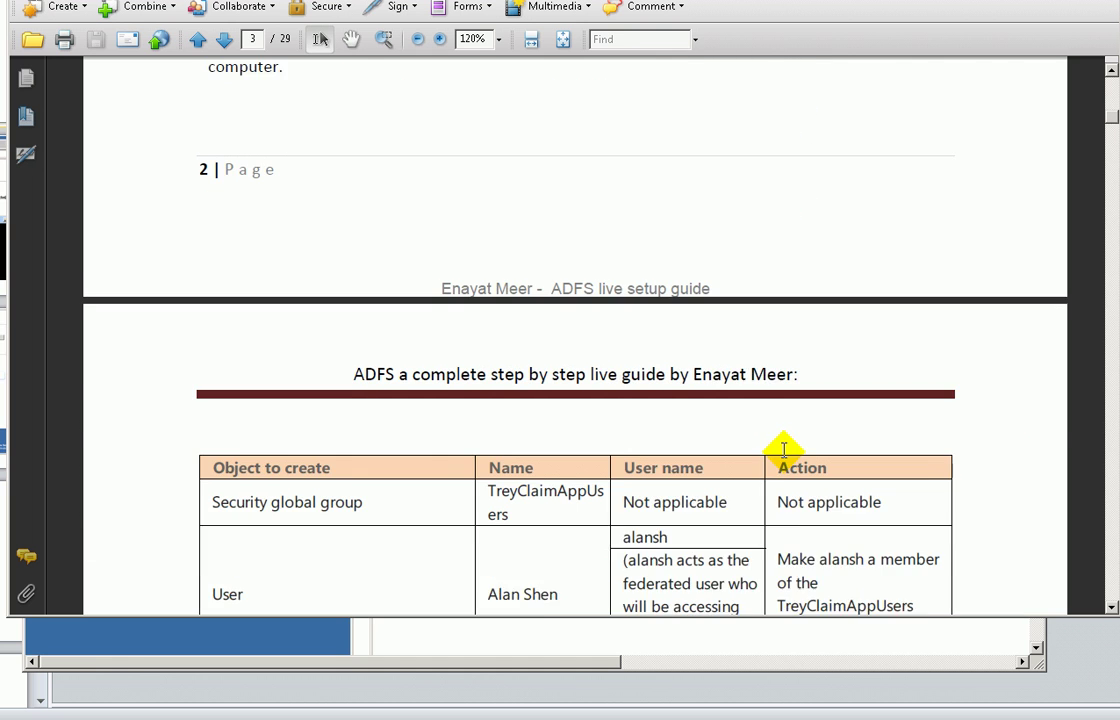
- Scroll down to Step 2 on page 3, then back to page 2's domain name table
scroll(781, 453, down, 4)
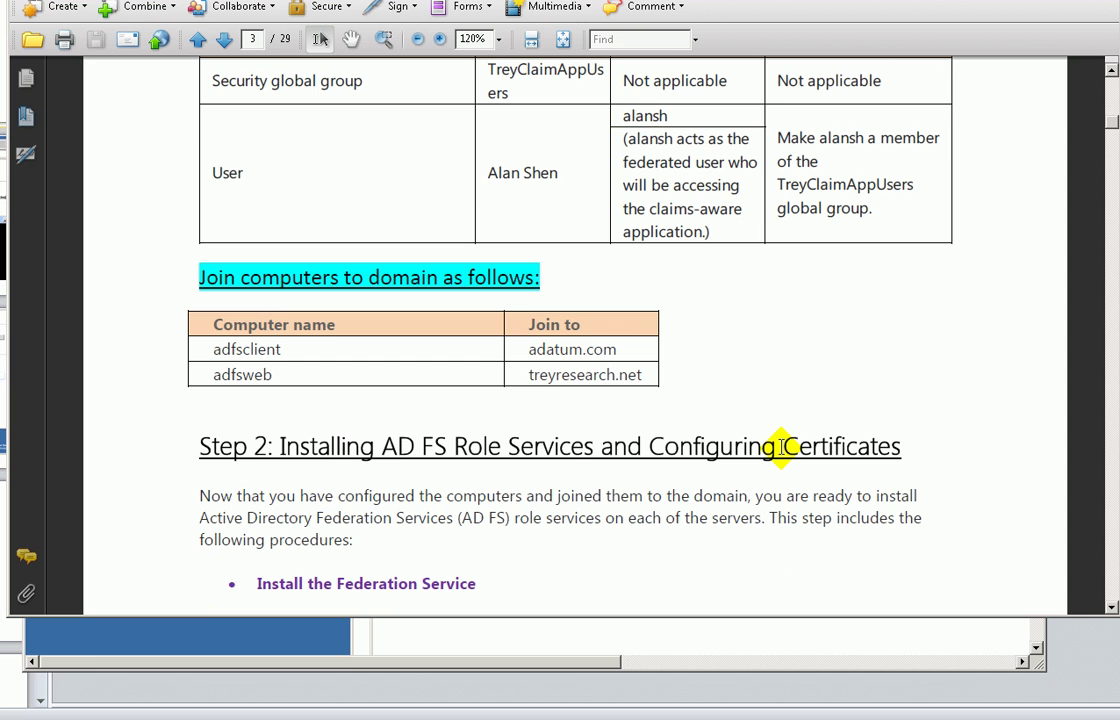
scroll(782, 450, down, 5)
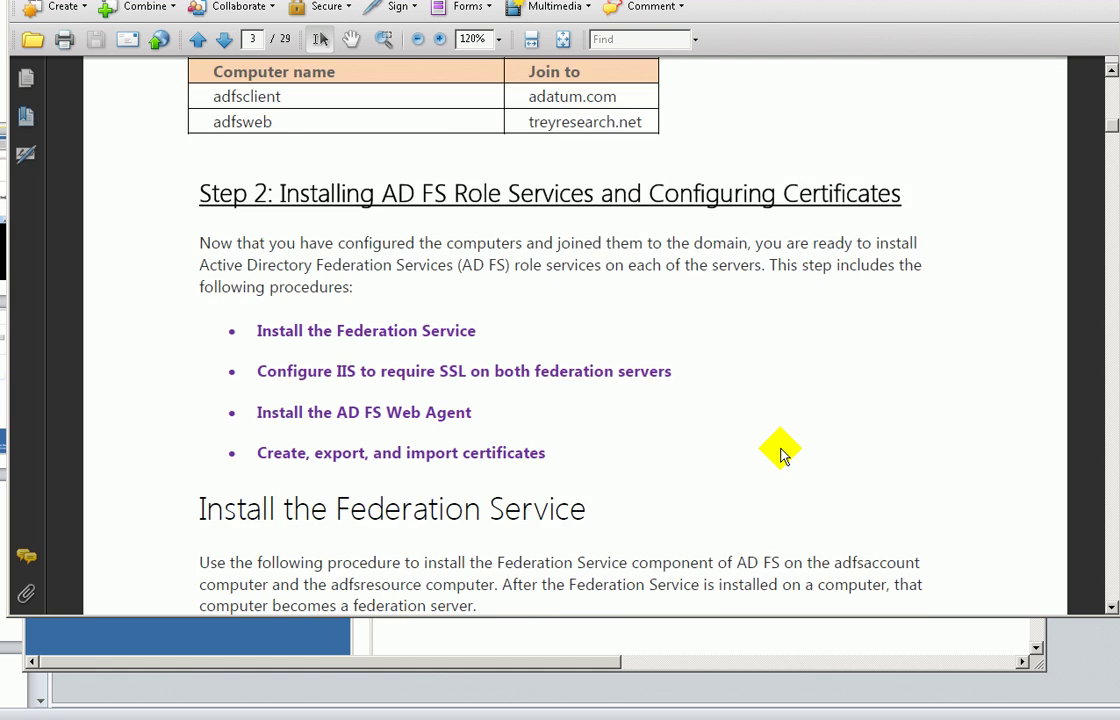
scroll(782, 455, down, 1)
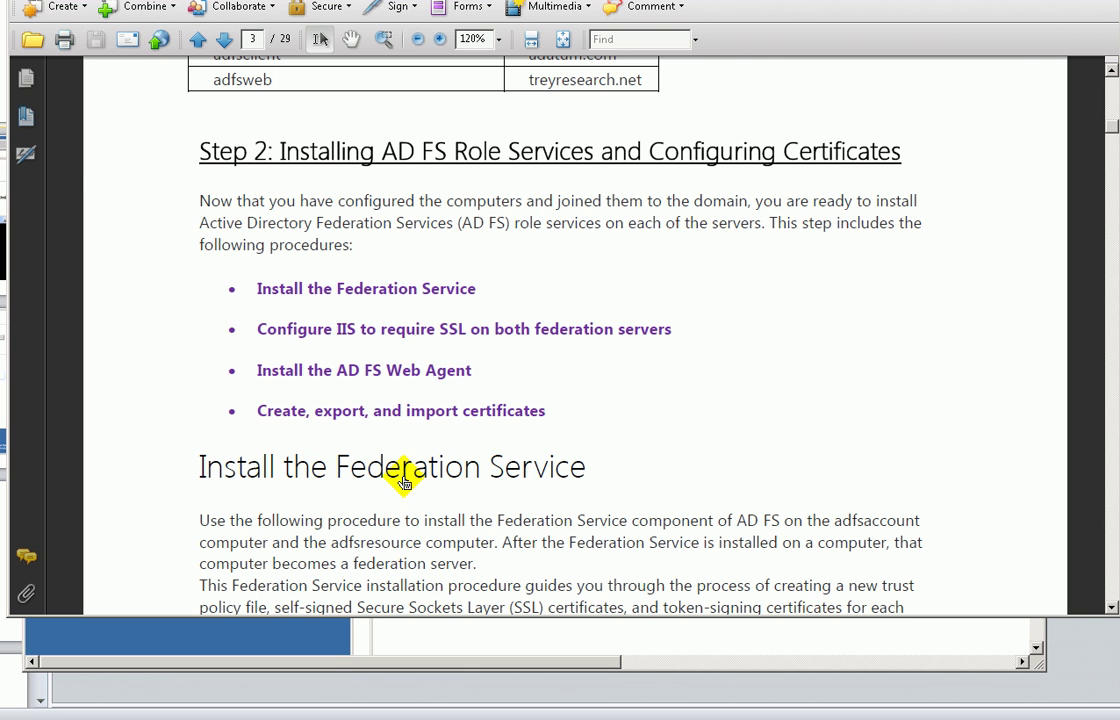
scroll(540, 405, up, 10)
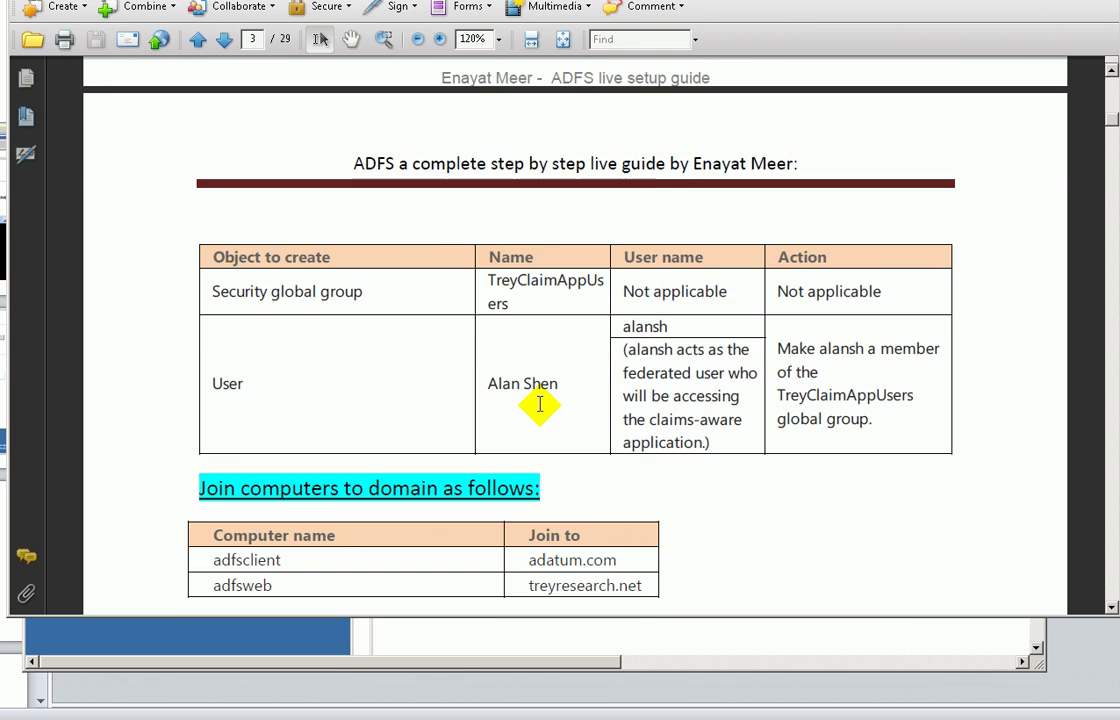
scroll(540, 405, down, 2)
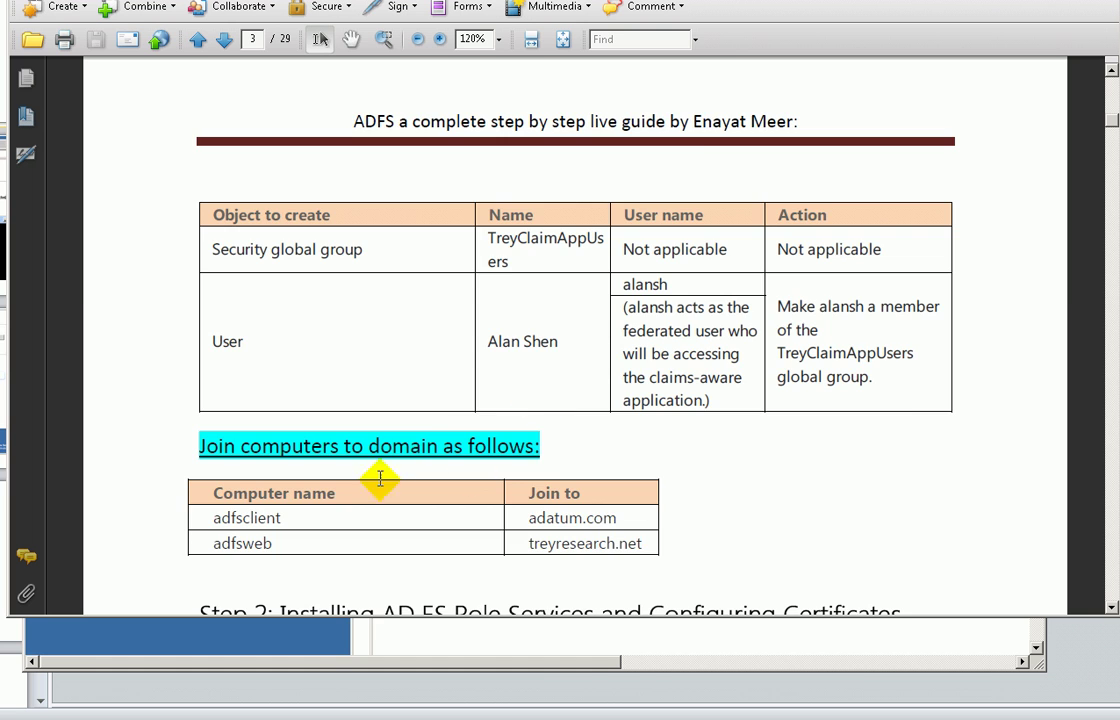
scroll(385, 470, up, 4)
scroll(393, 467, up, 10)
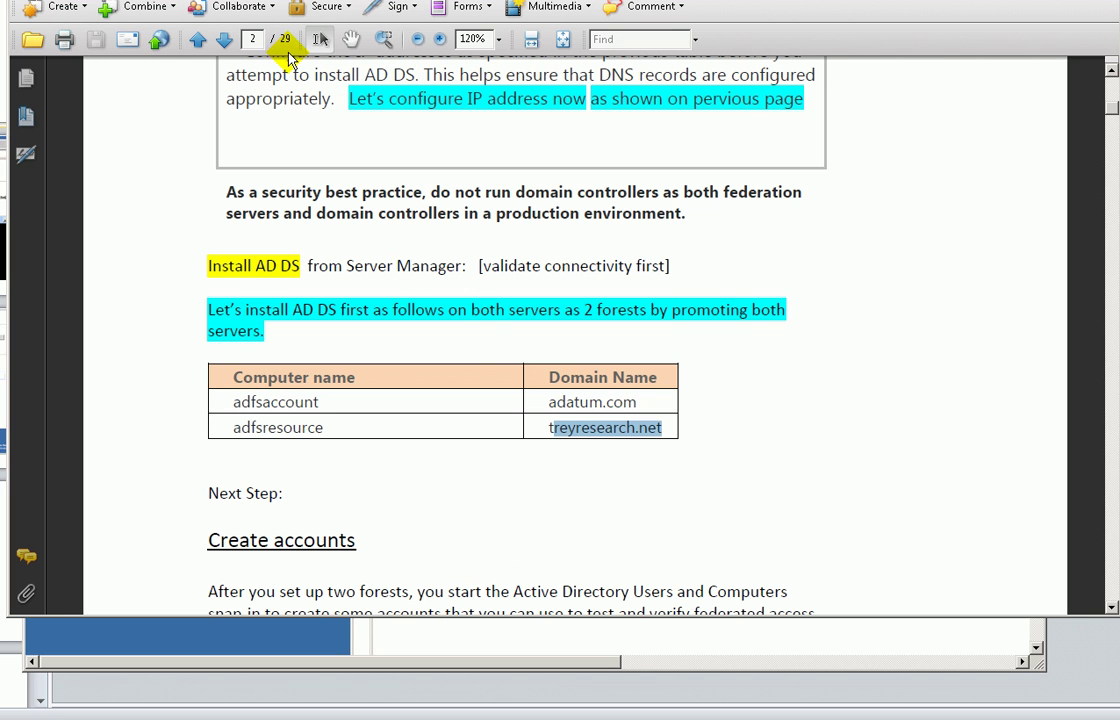
scroll(614, 505, up, 2)
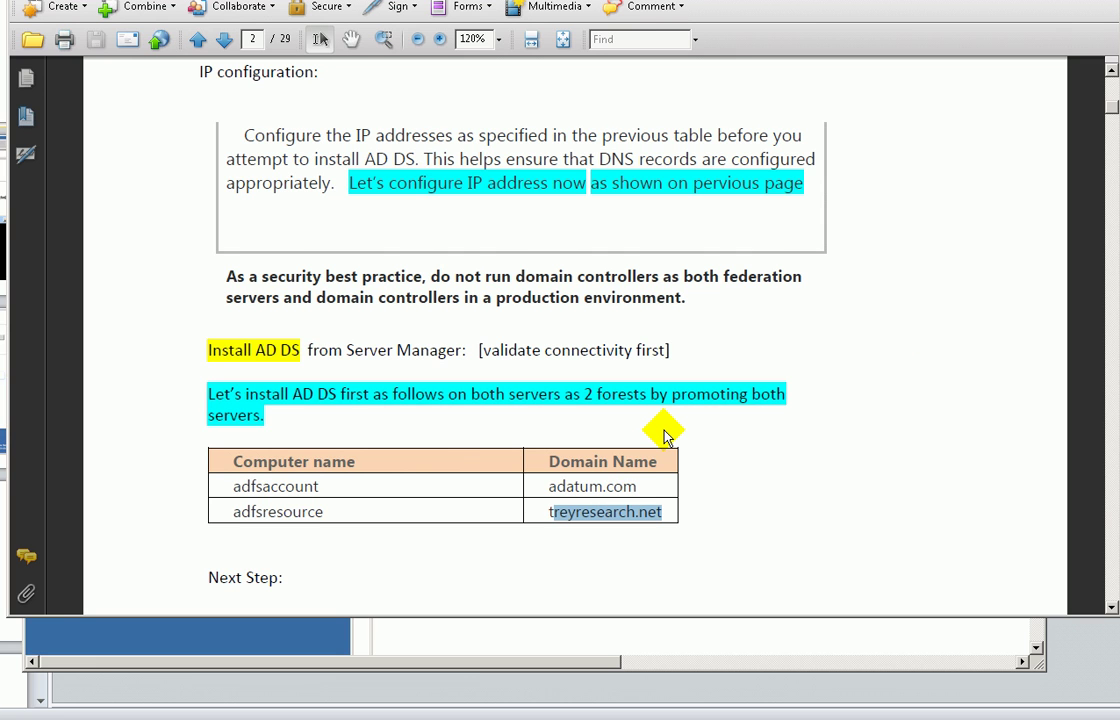
click(738, 536)
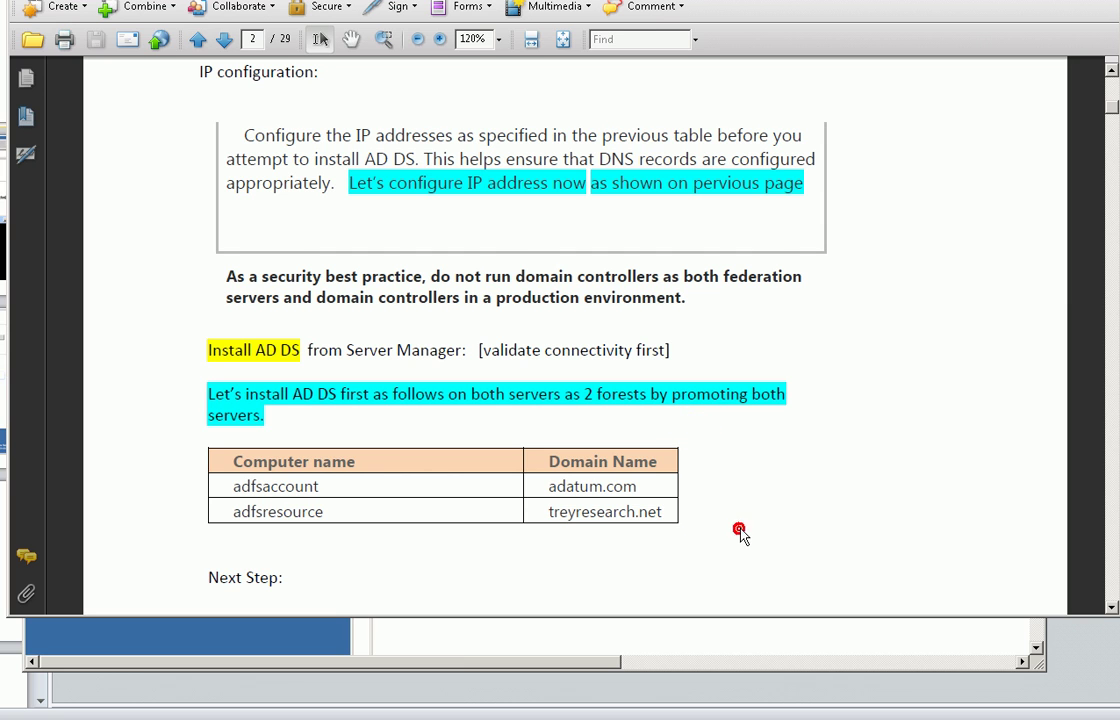